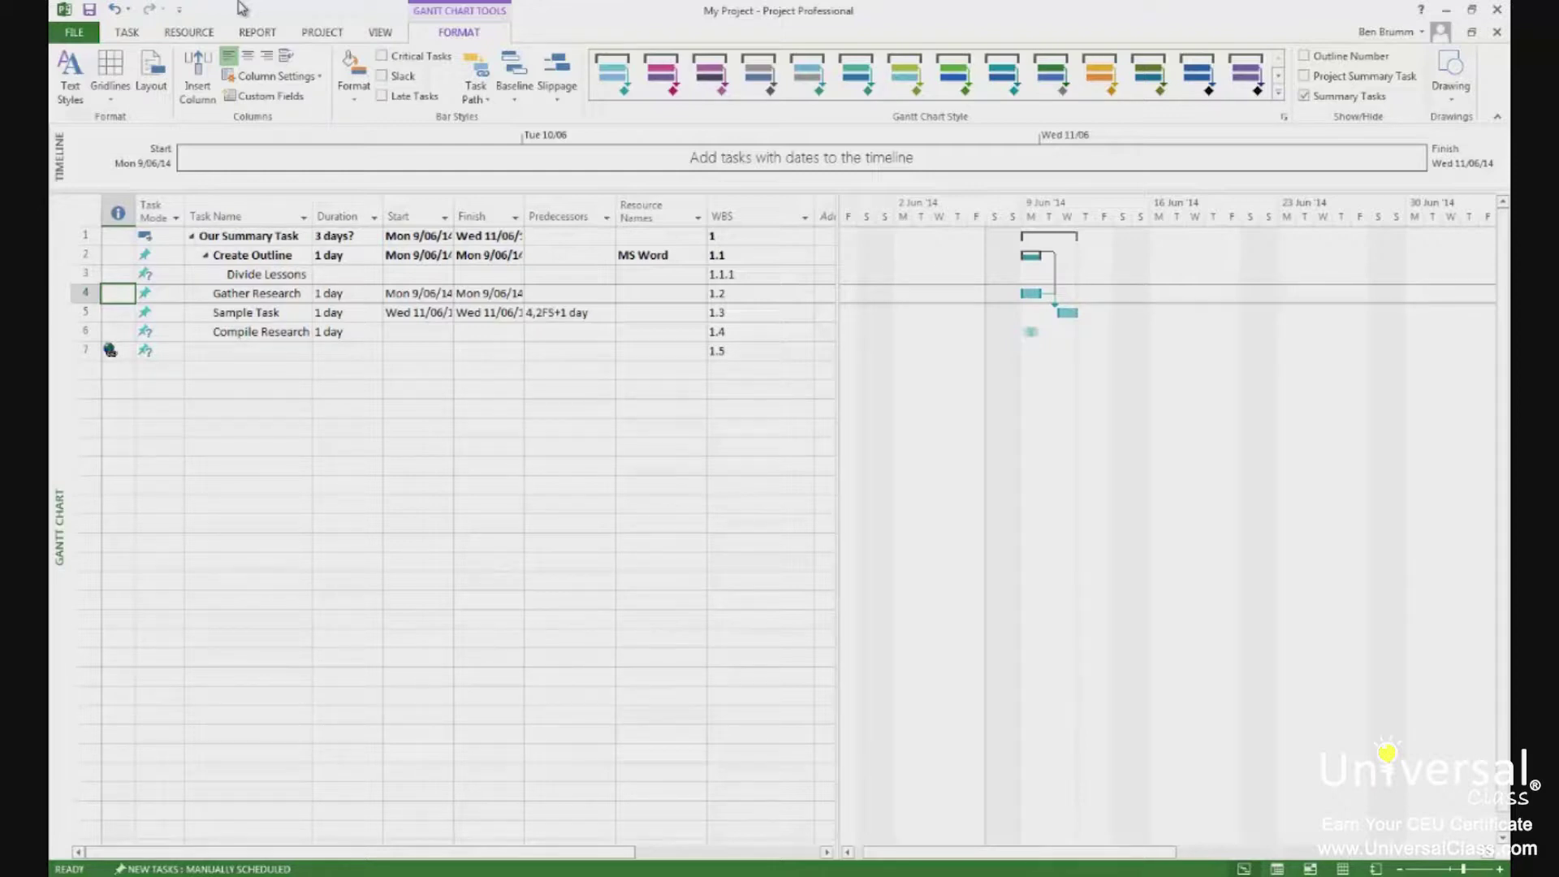
# Switch to the Resource Sheet view and enter a person's full name as the resource name for a new second resource
pyautogui.click(510, 50)
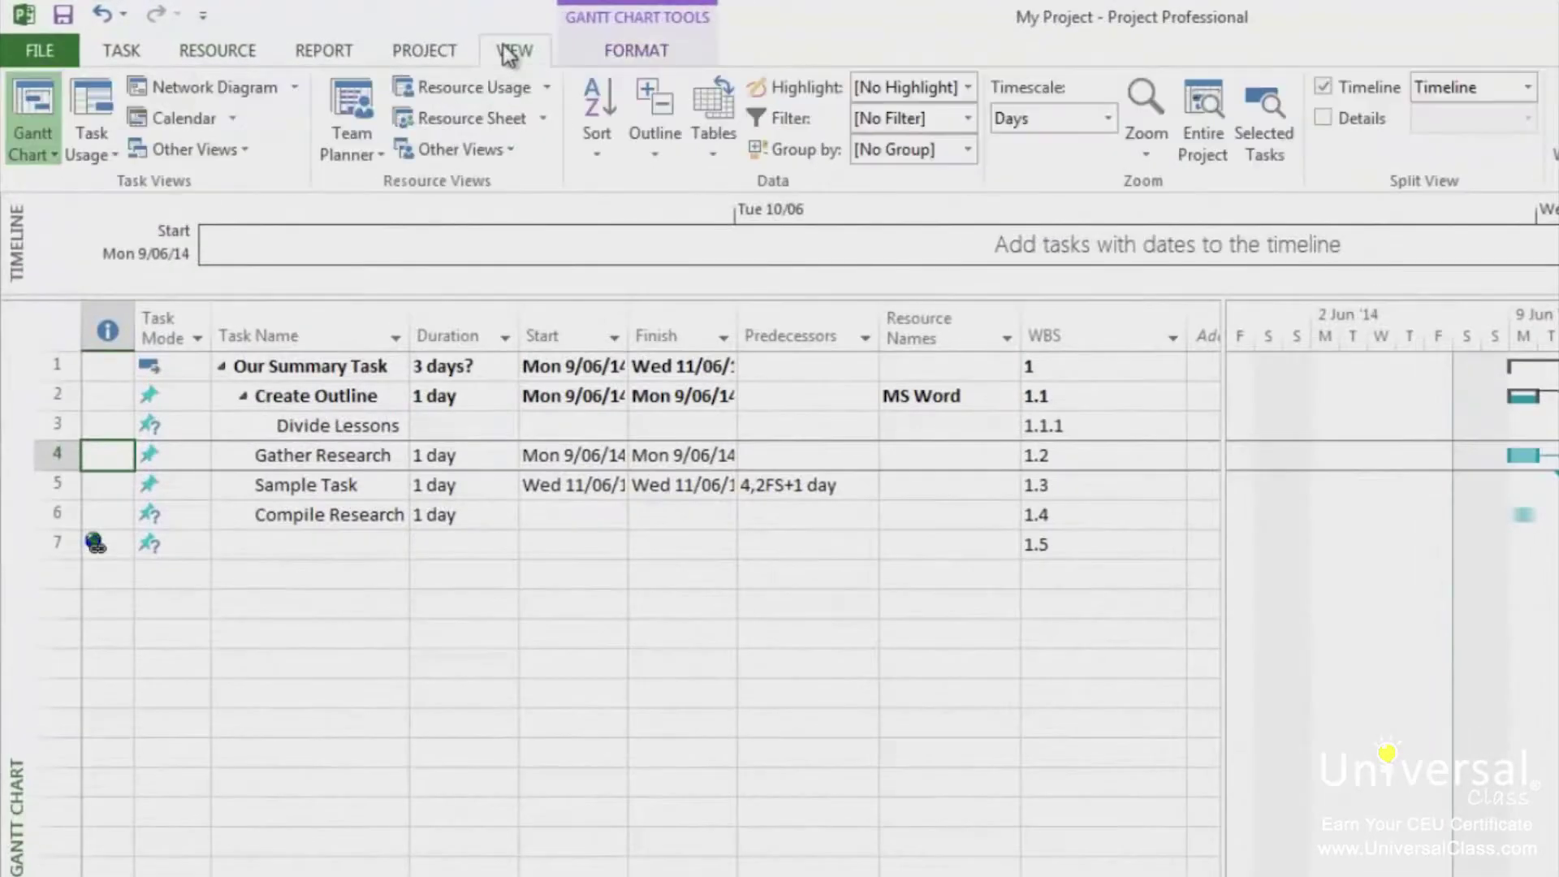
pyautogui.click(449, 124)
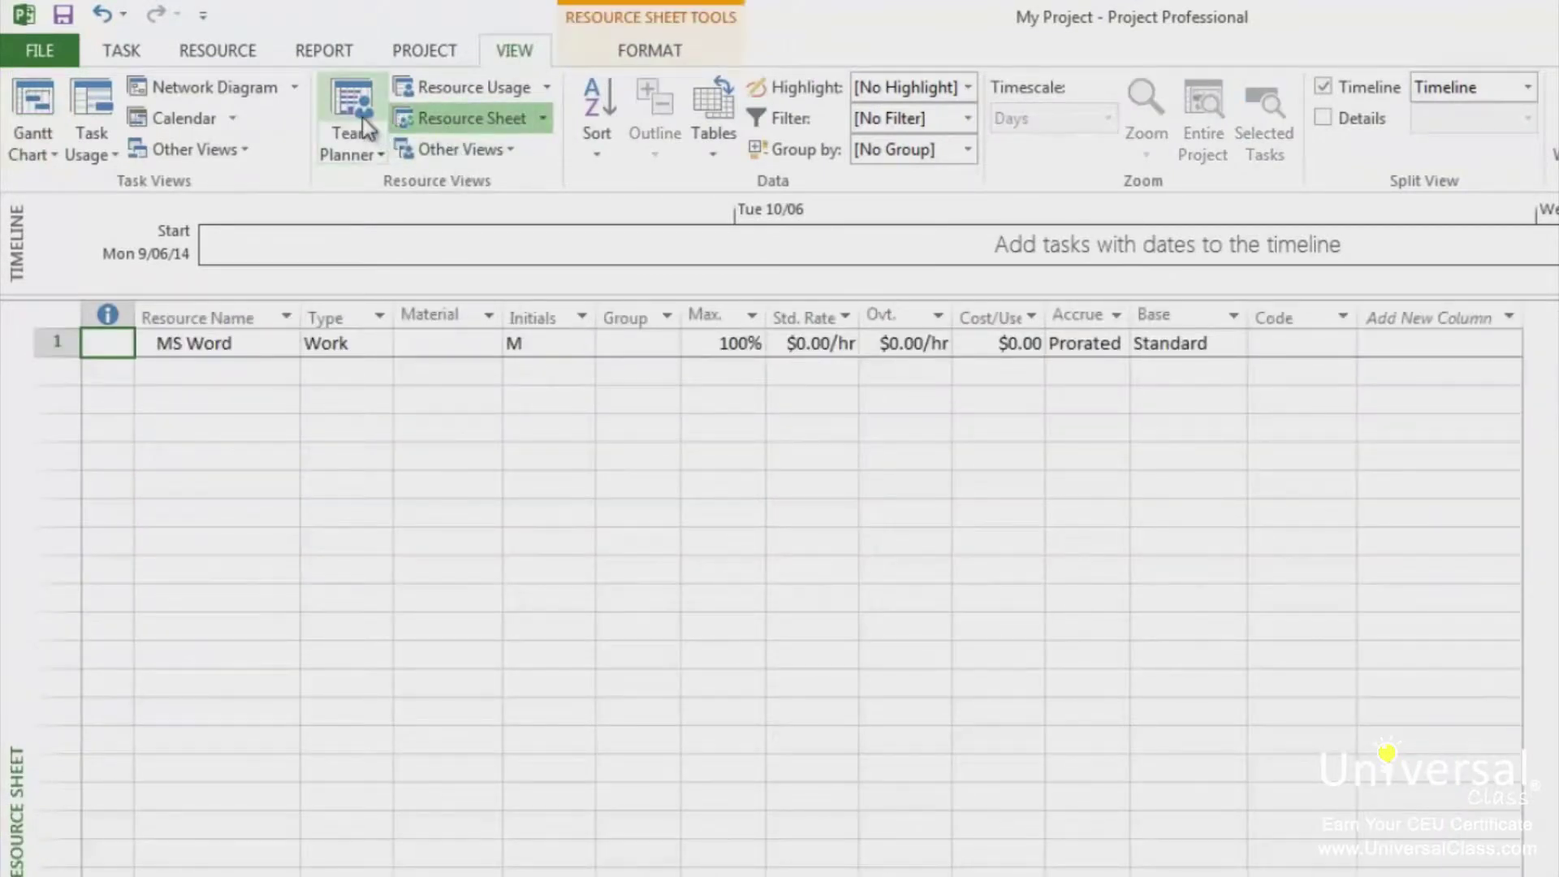
pyautogui.doubleClick(221, 378)
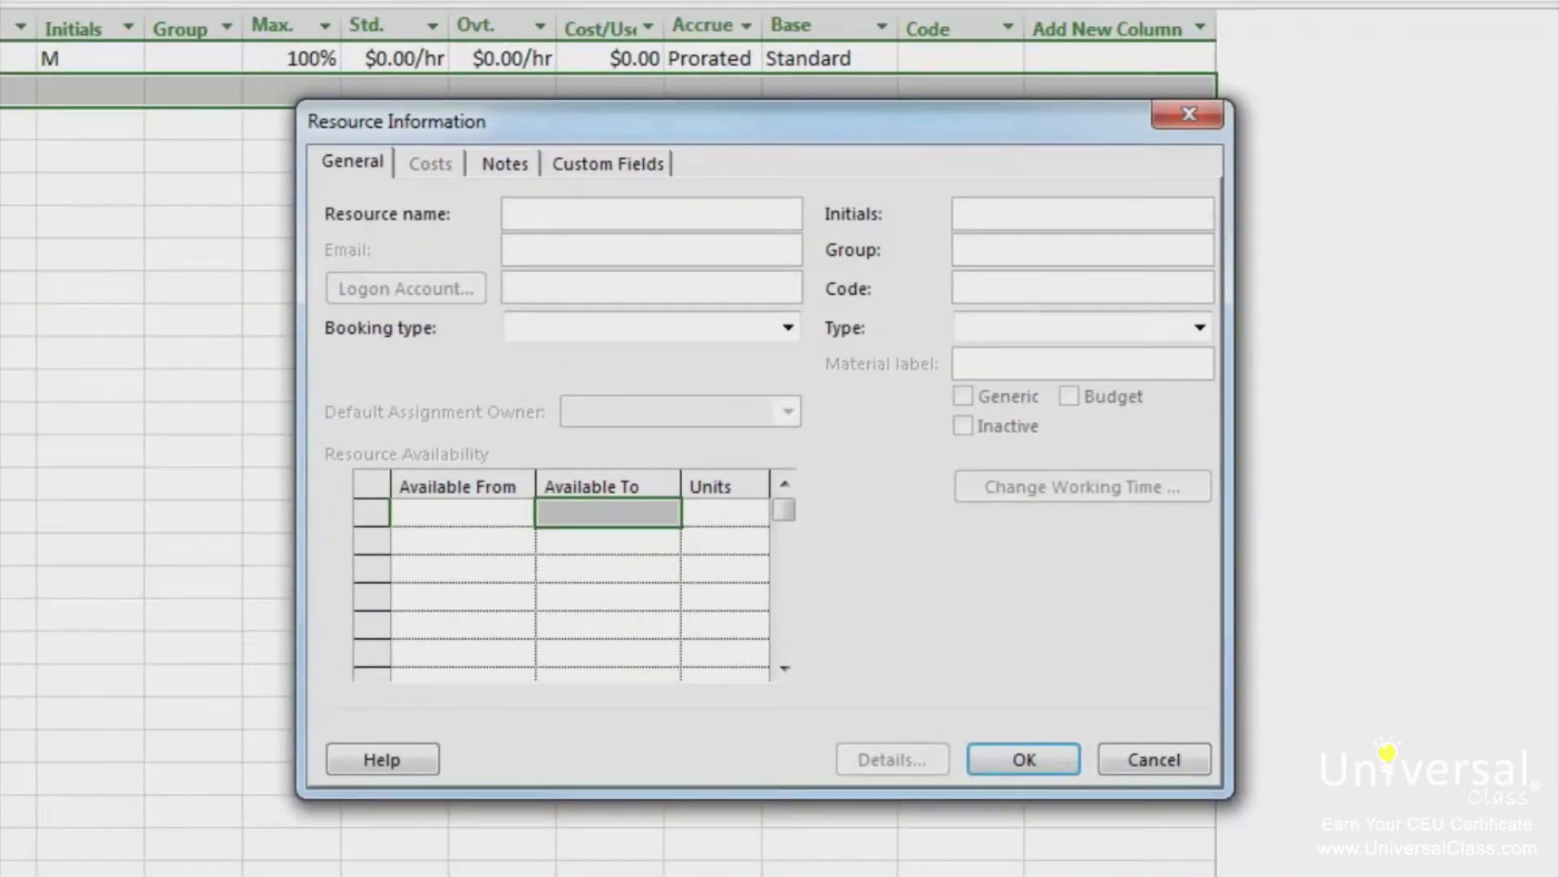
pyautogui.click(601, 208)
pyautogui.write('John Smith')
# Set the new resource's type to Work, enter the person's initials and save the resource information
pyautogui.click(1198, 327)
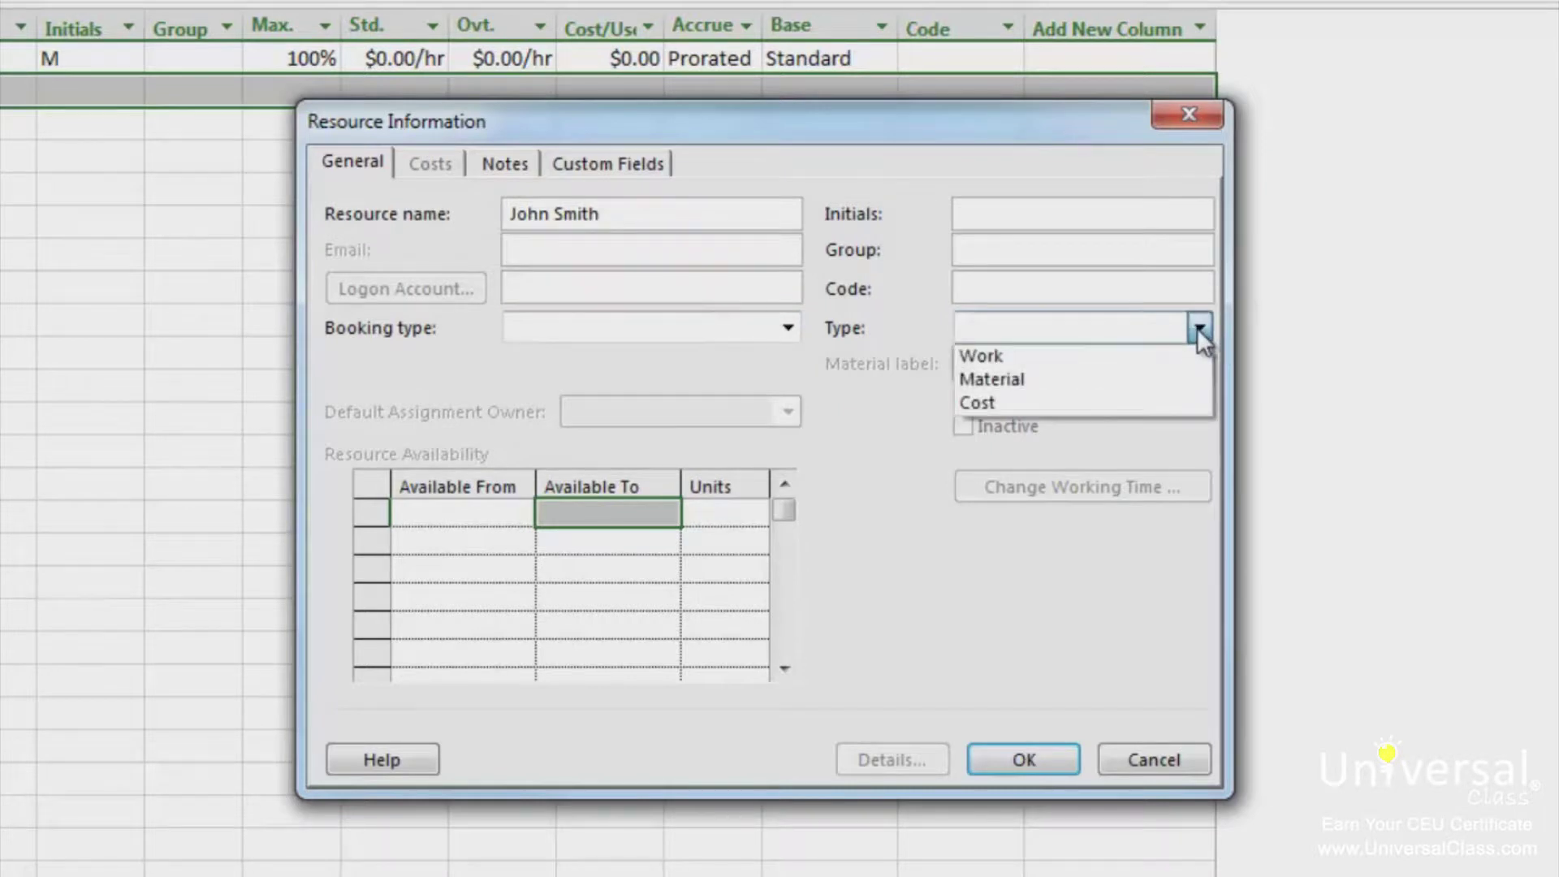
pyautogui.click(1018, 355)
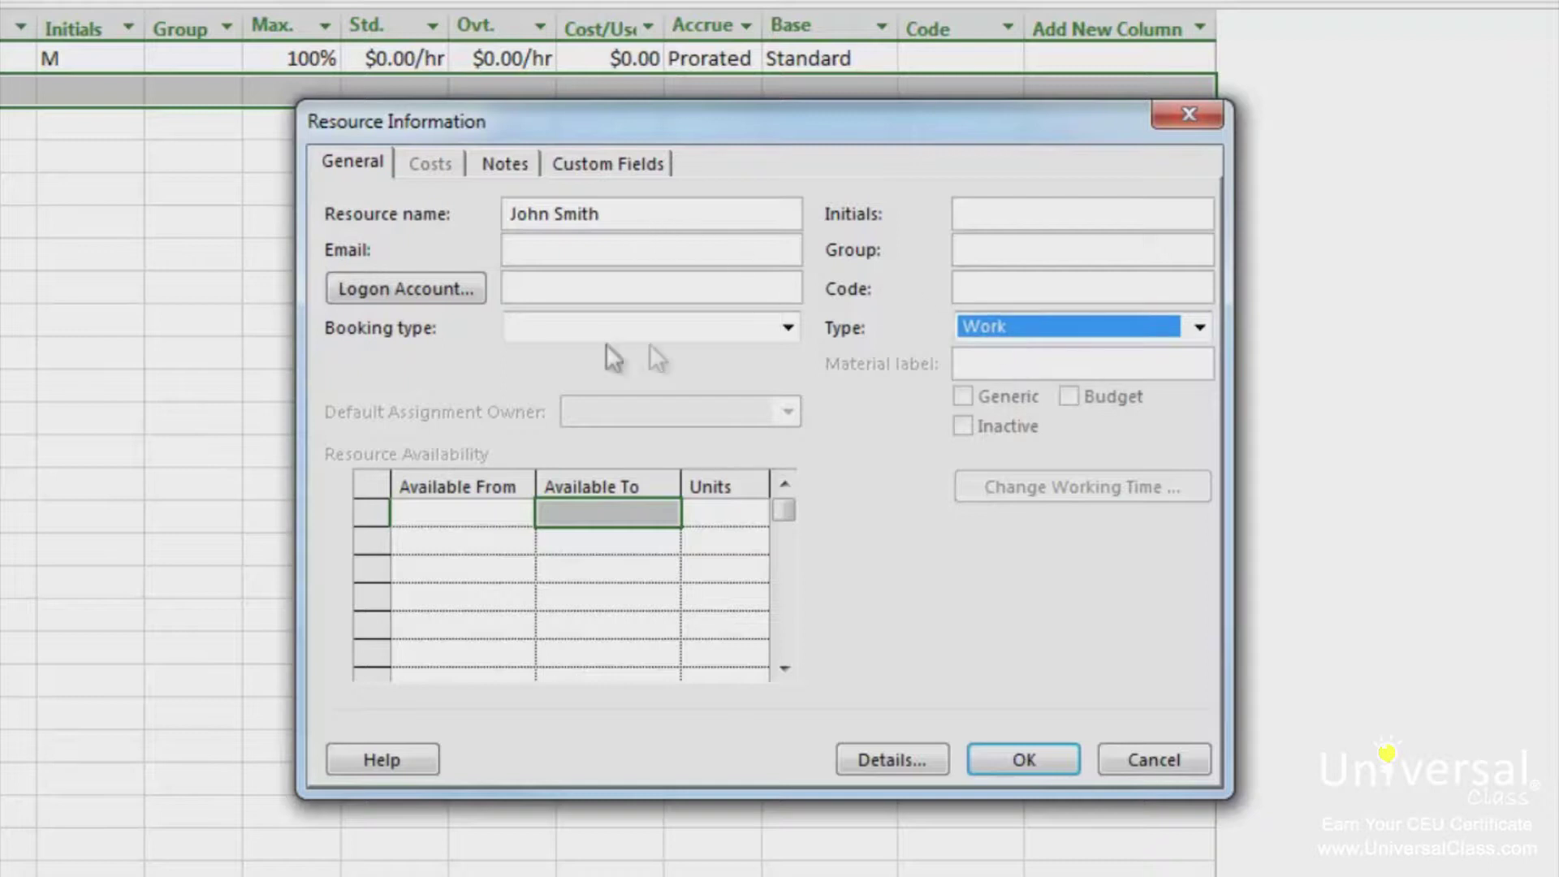
pyautogui.click(992, 213)
pyautogui.write('JS')
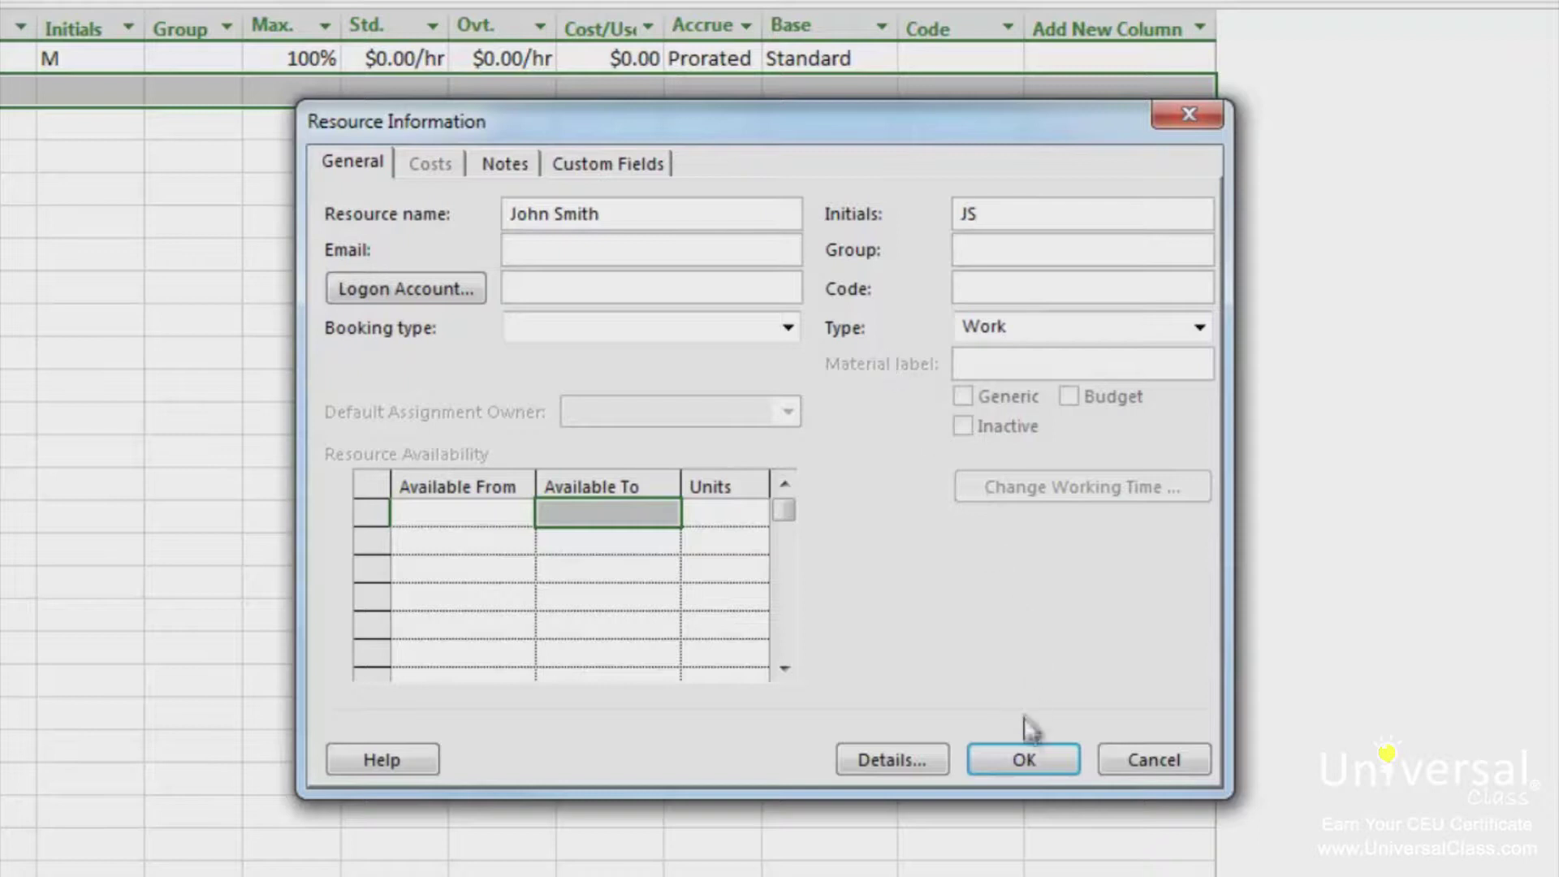
pyautogui.click(1025, 759)
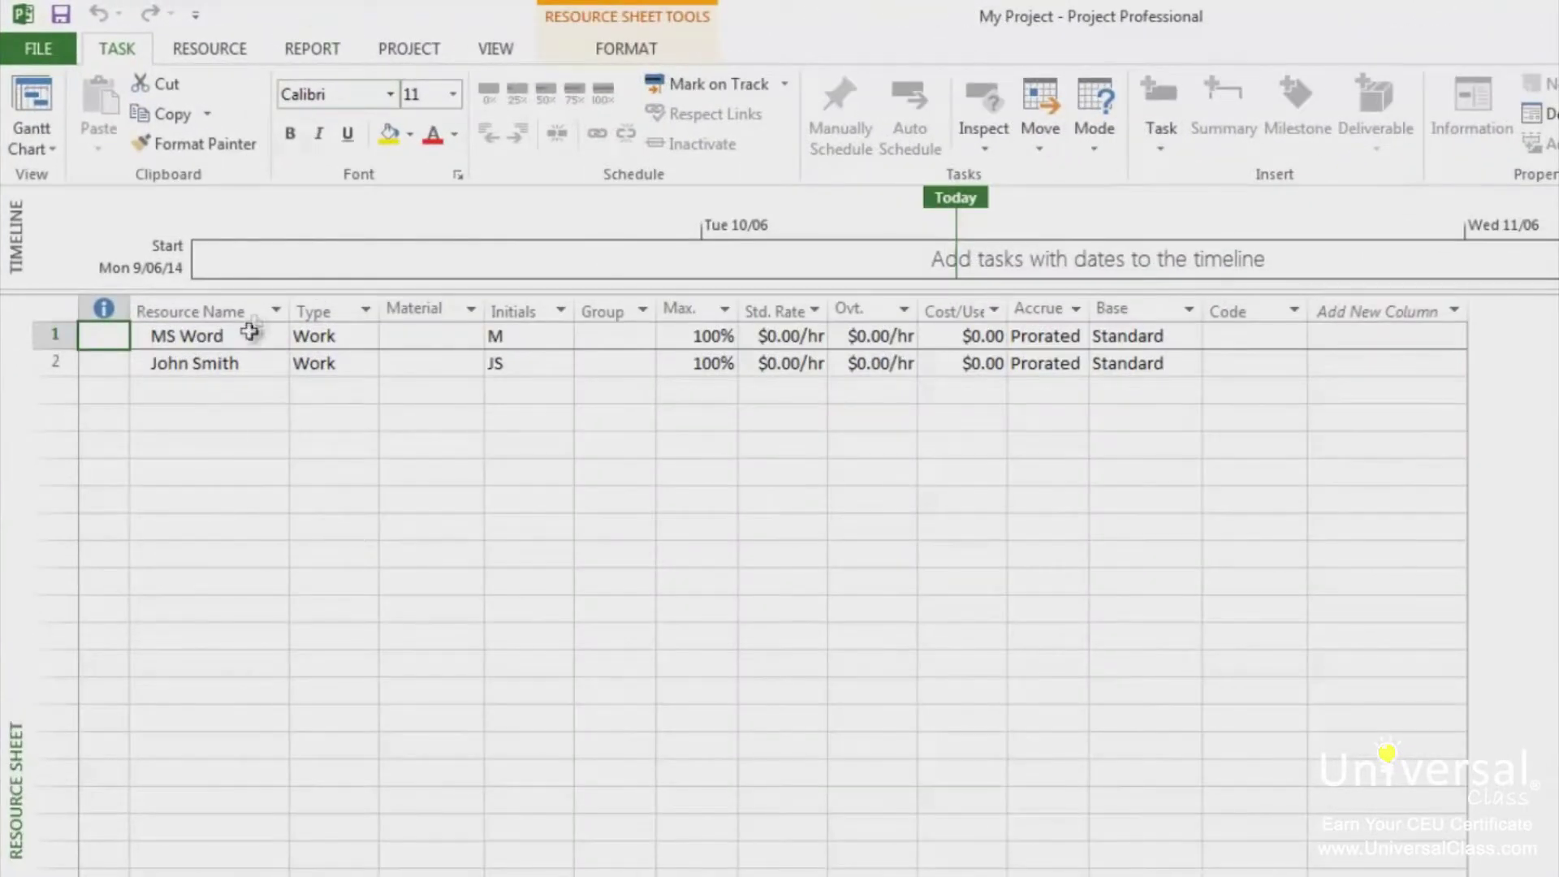
# Set the person resource's standard rate to $50.00/hr and overtime rate to $100.00/hr in the second row
pyautogui.click(219, 365)
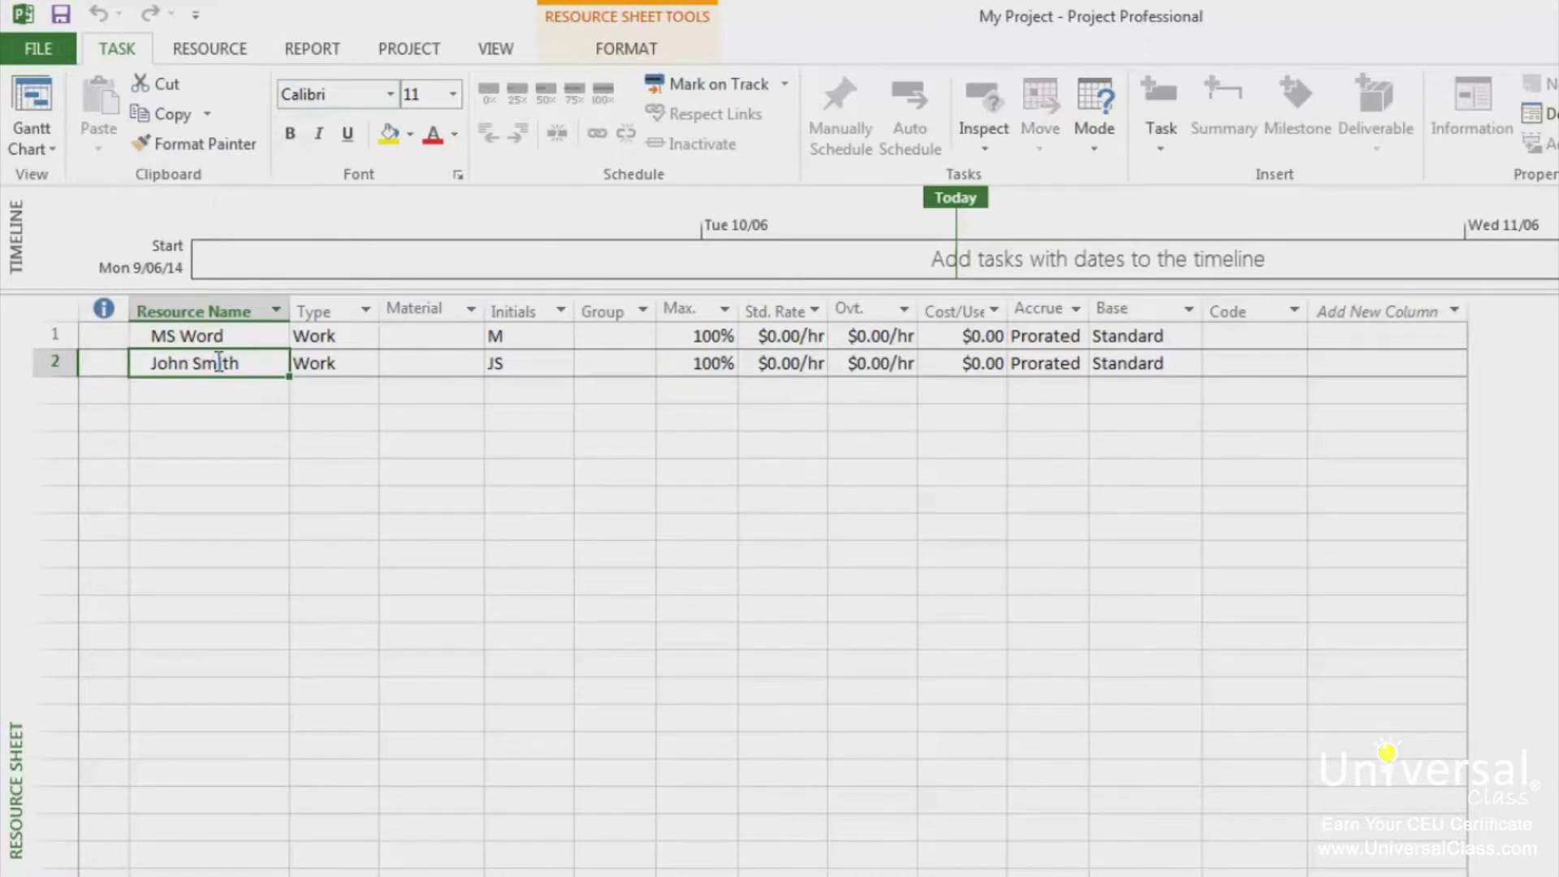
pyautogui.click(788, 363)
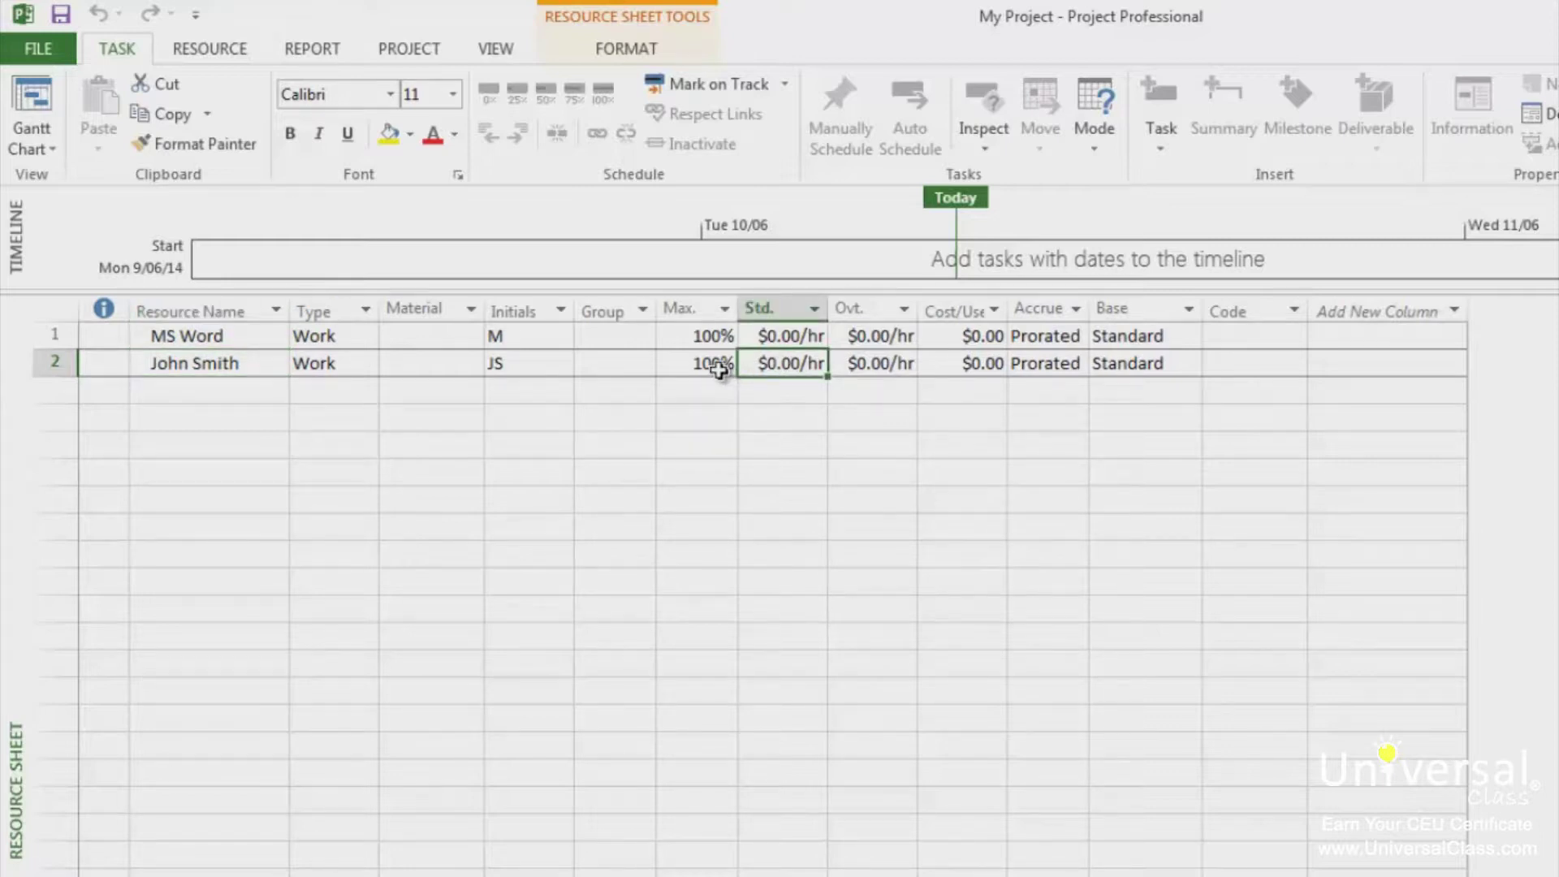
pyautogui.write('50')
pyautogui.press('Tab')
pyautogui.write('100')
pyautogui.press('Return')
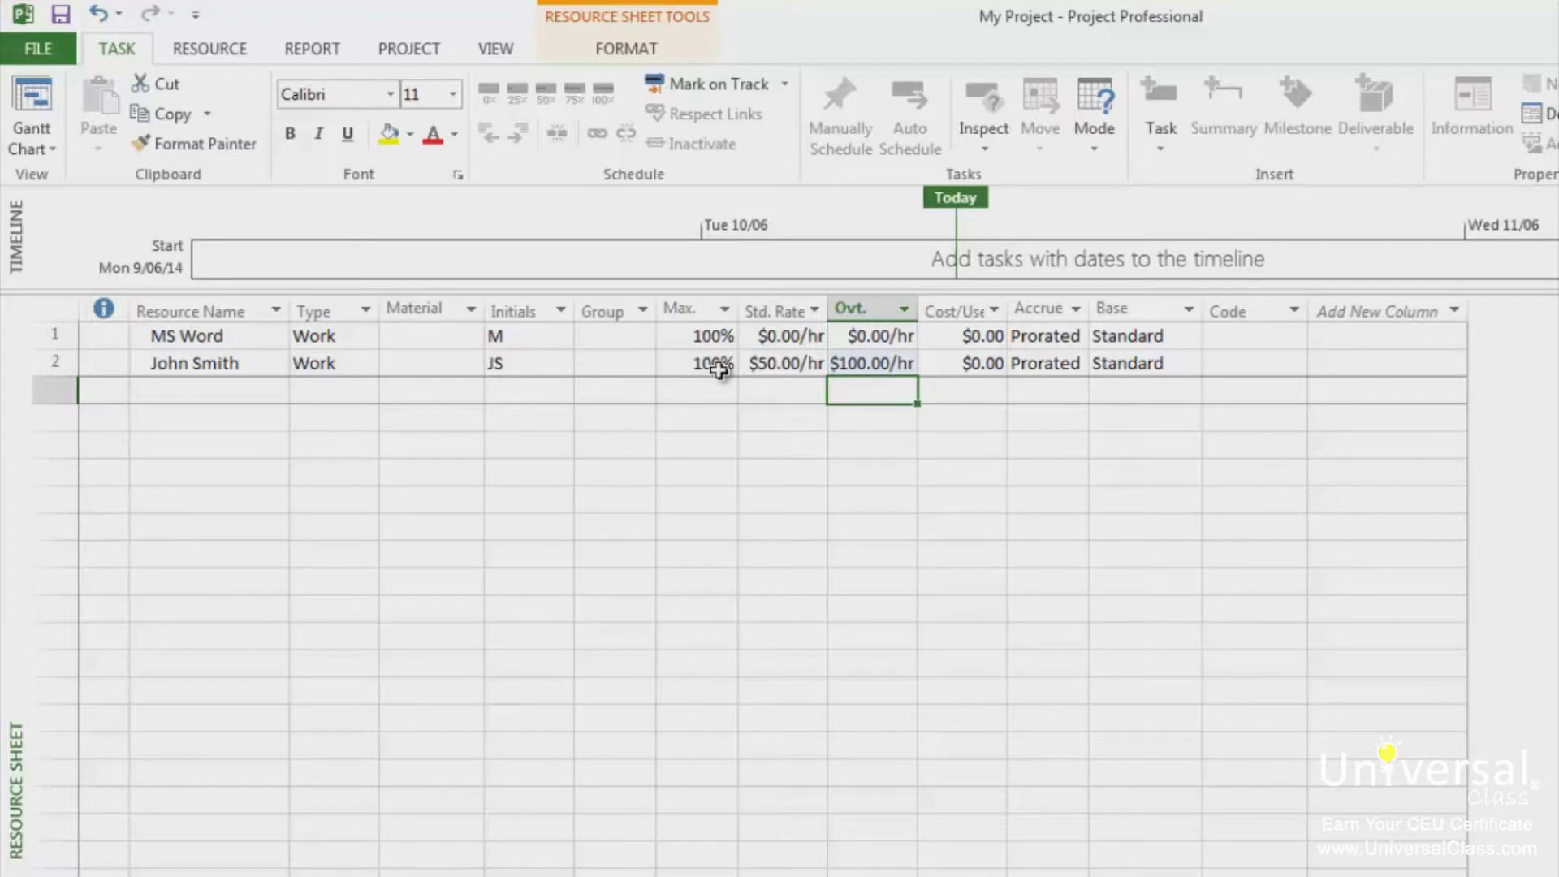
# Open the person resource's cost details and add a second row to rate table A (Default) effective Mon 16/06/14
pyautogui.doubleClick(212, 363)
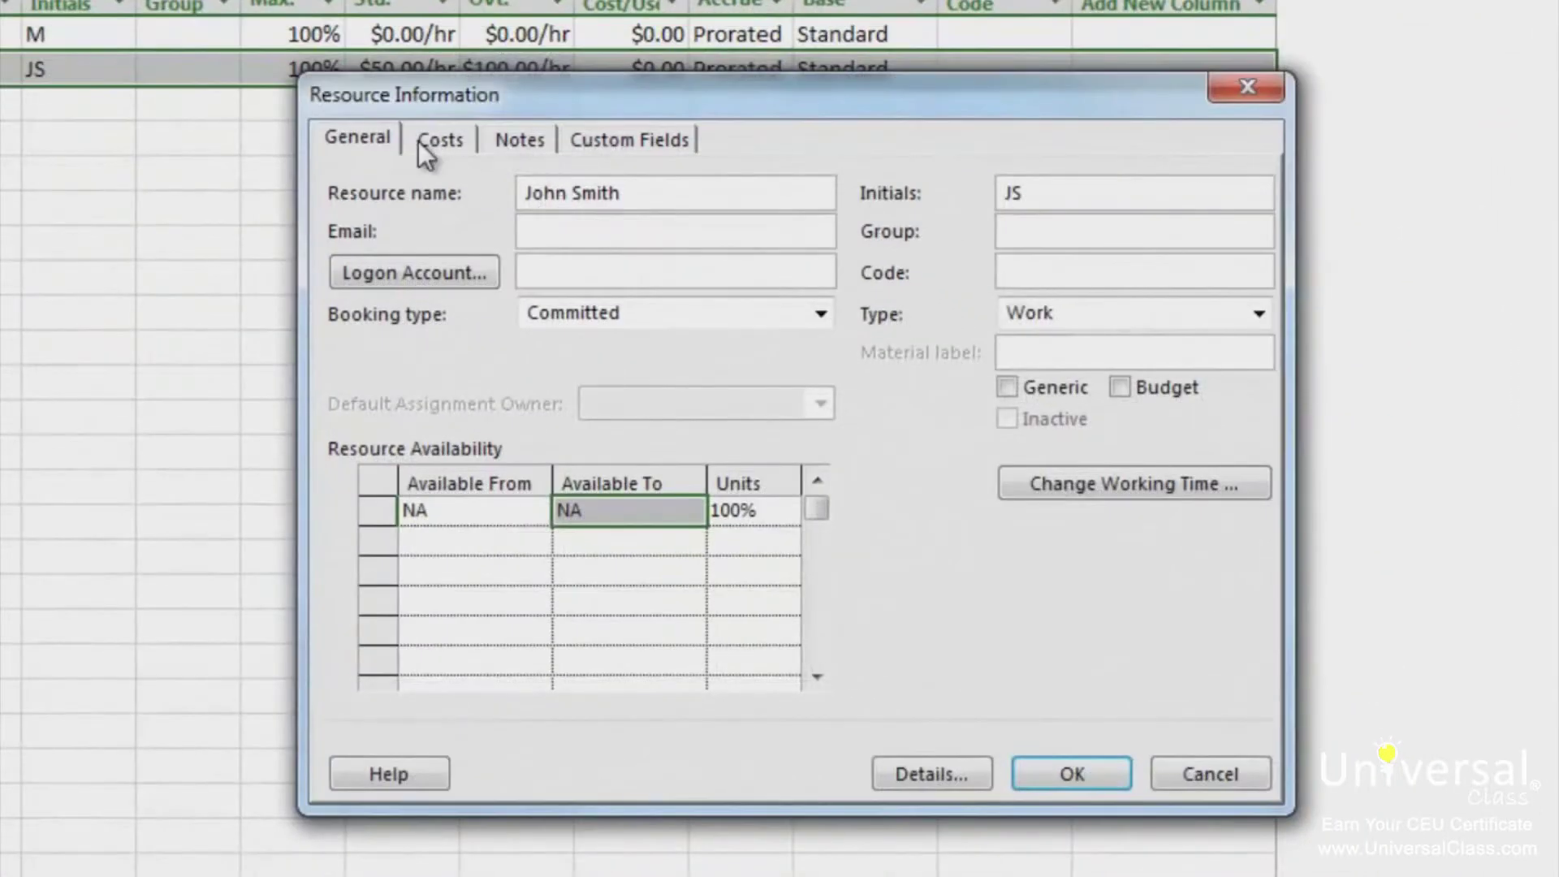
pyautogui.click(706, 338)
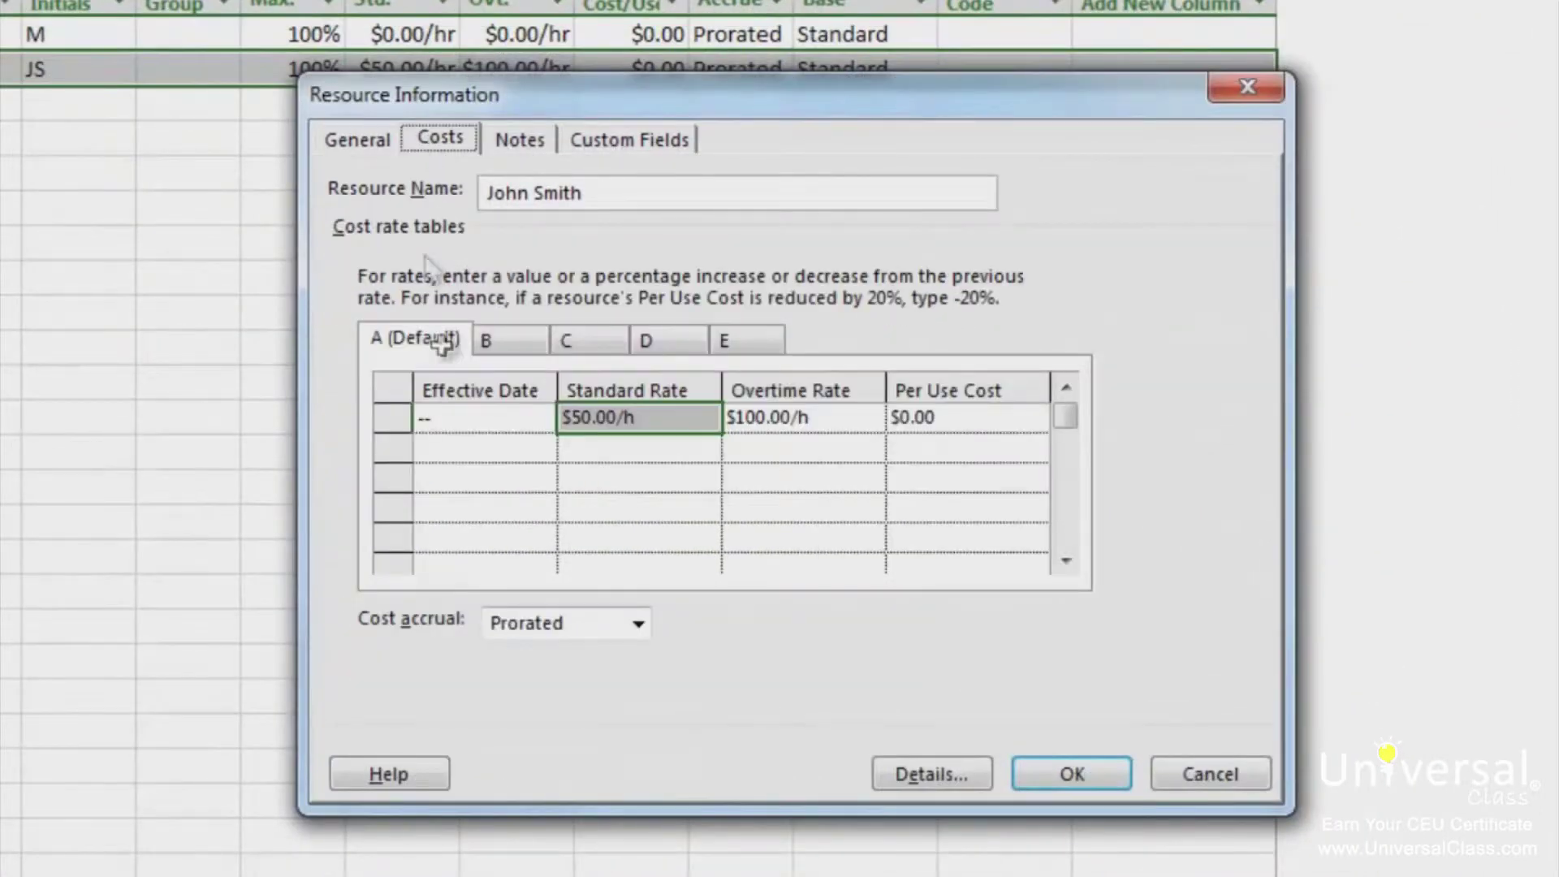
pyautogui.click(400, 350)
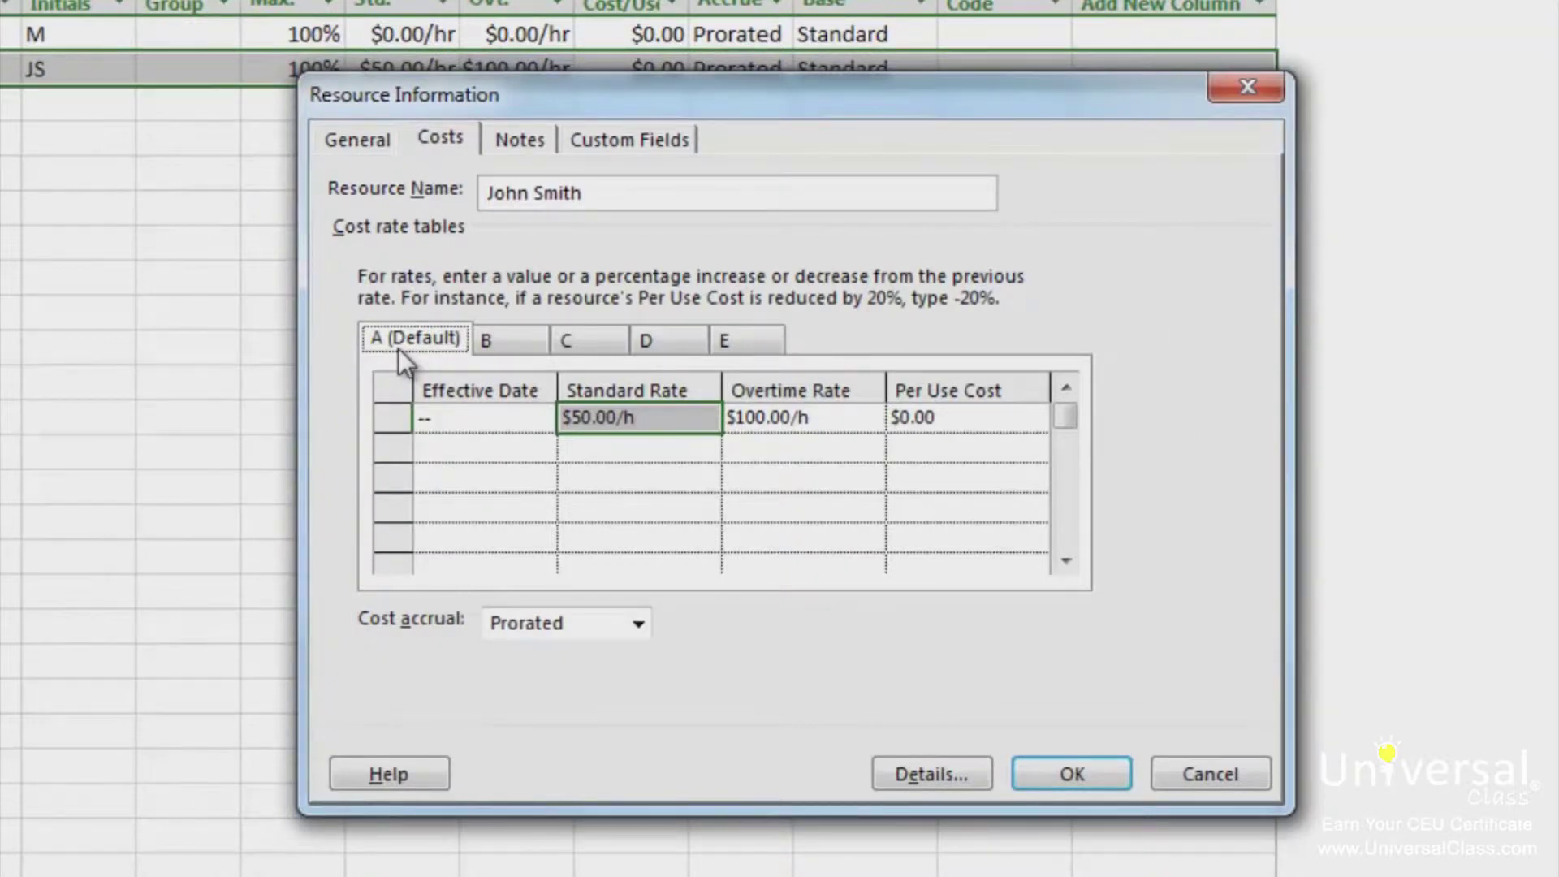
pyautogui.click(468, 449)
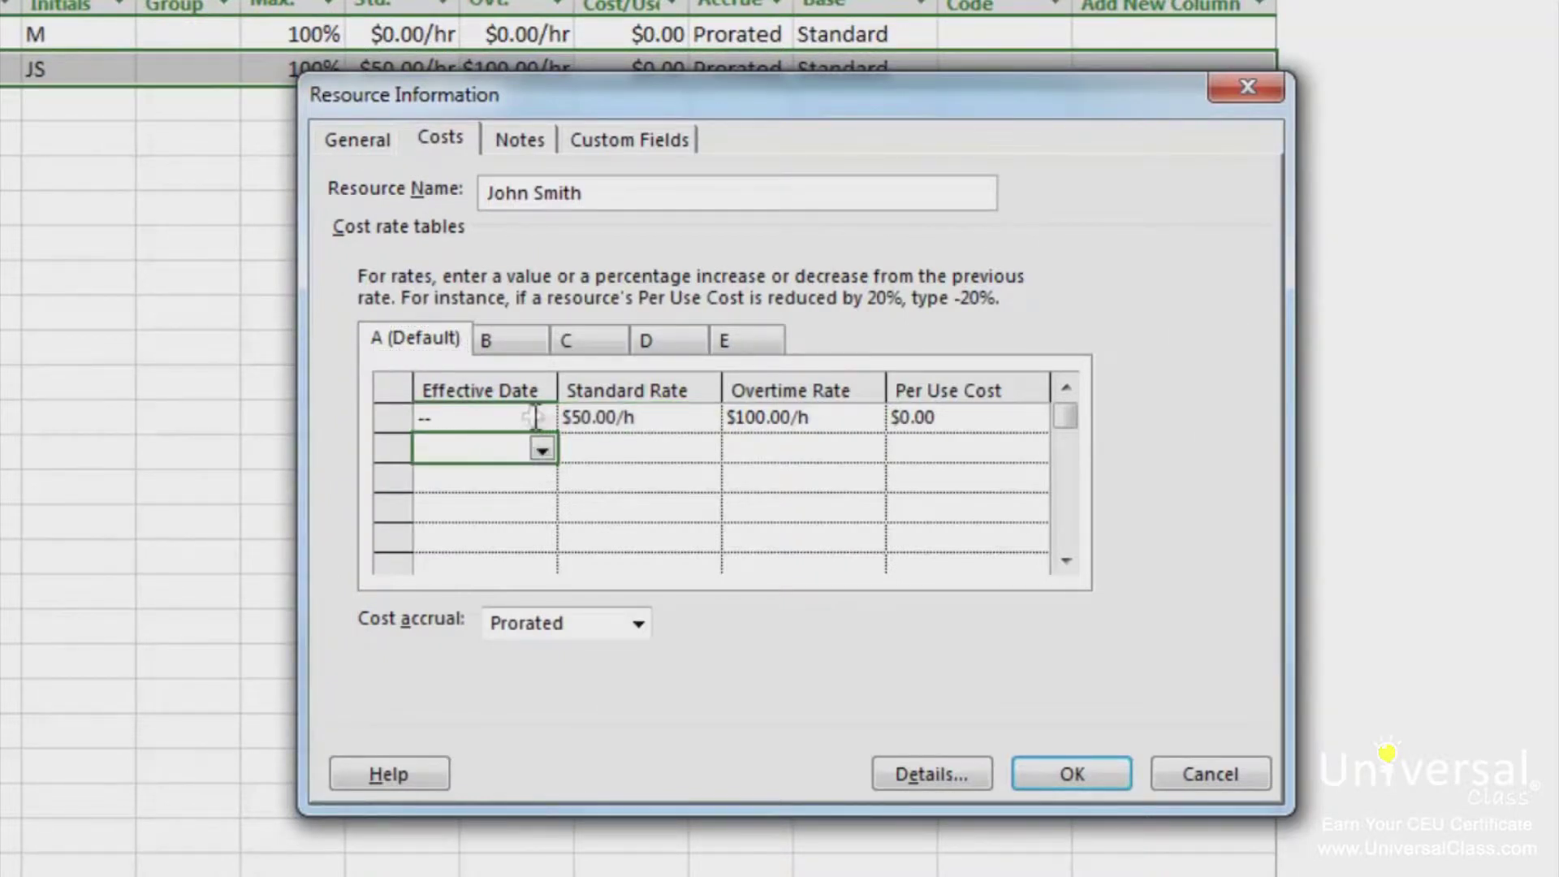
pyautogui.click(540, 449)
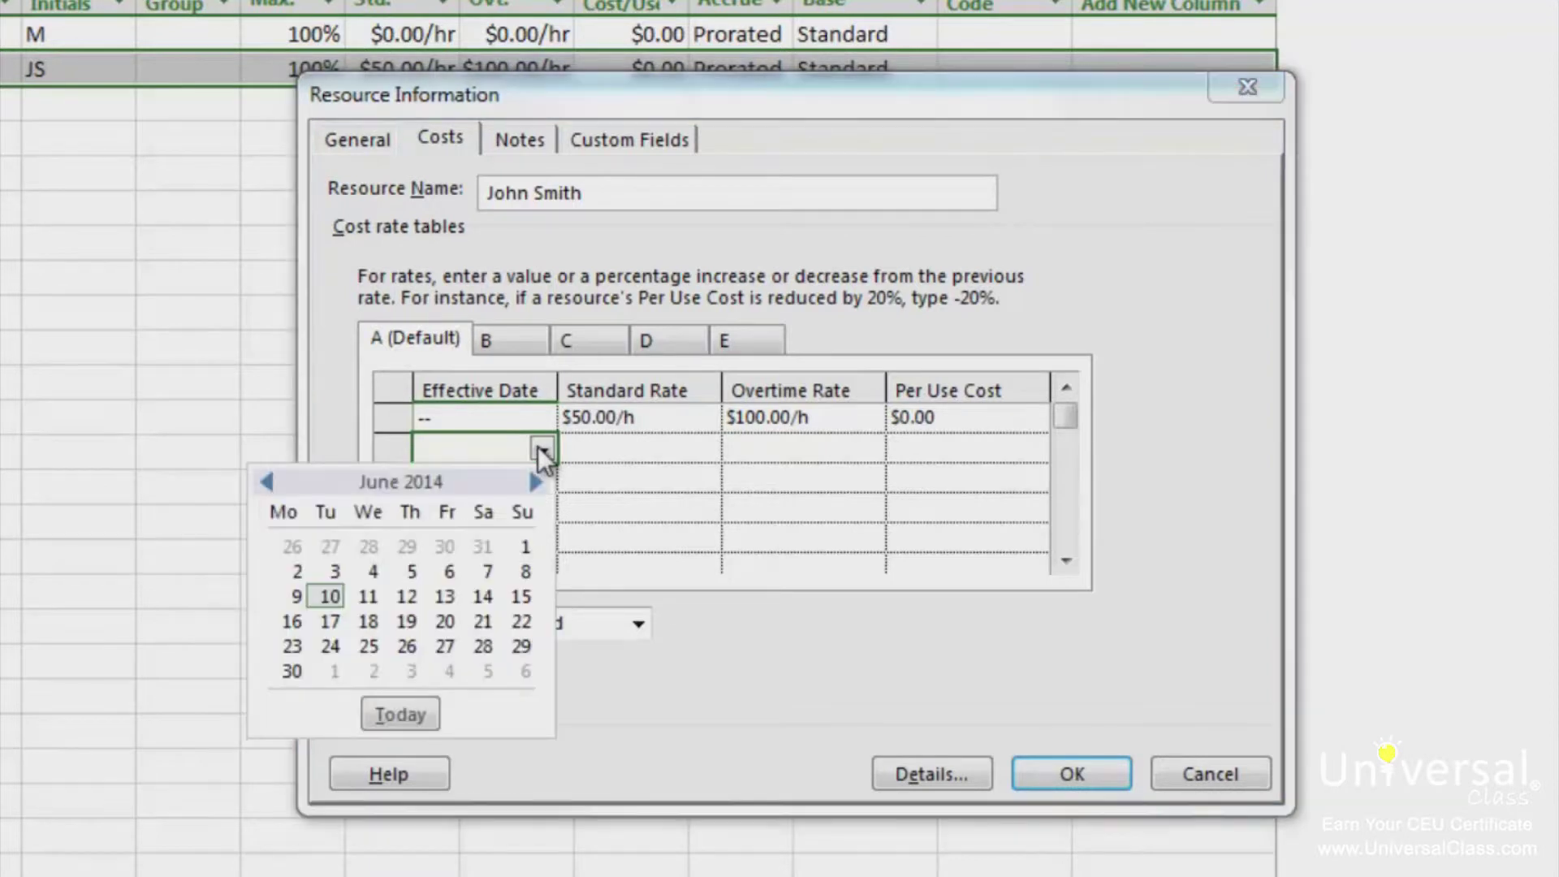
pyautogui.click(290, 621)
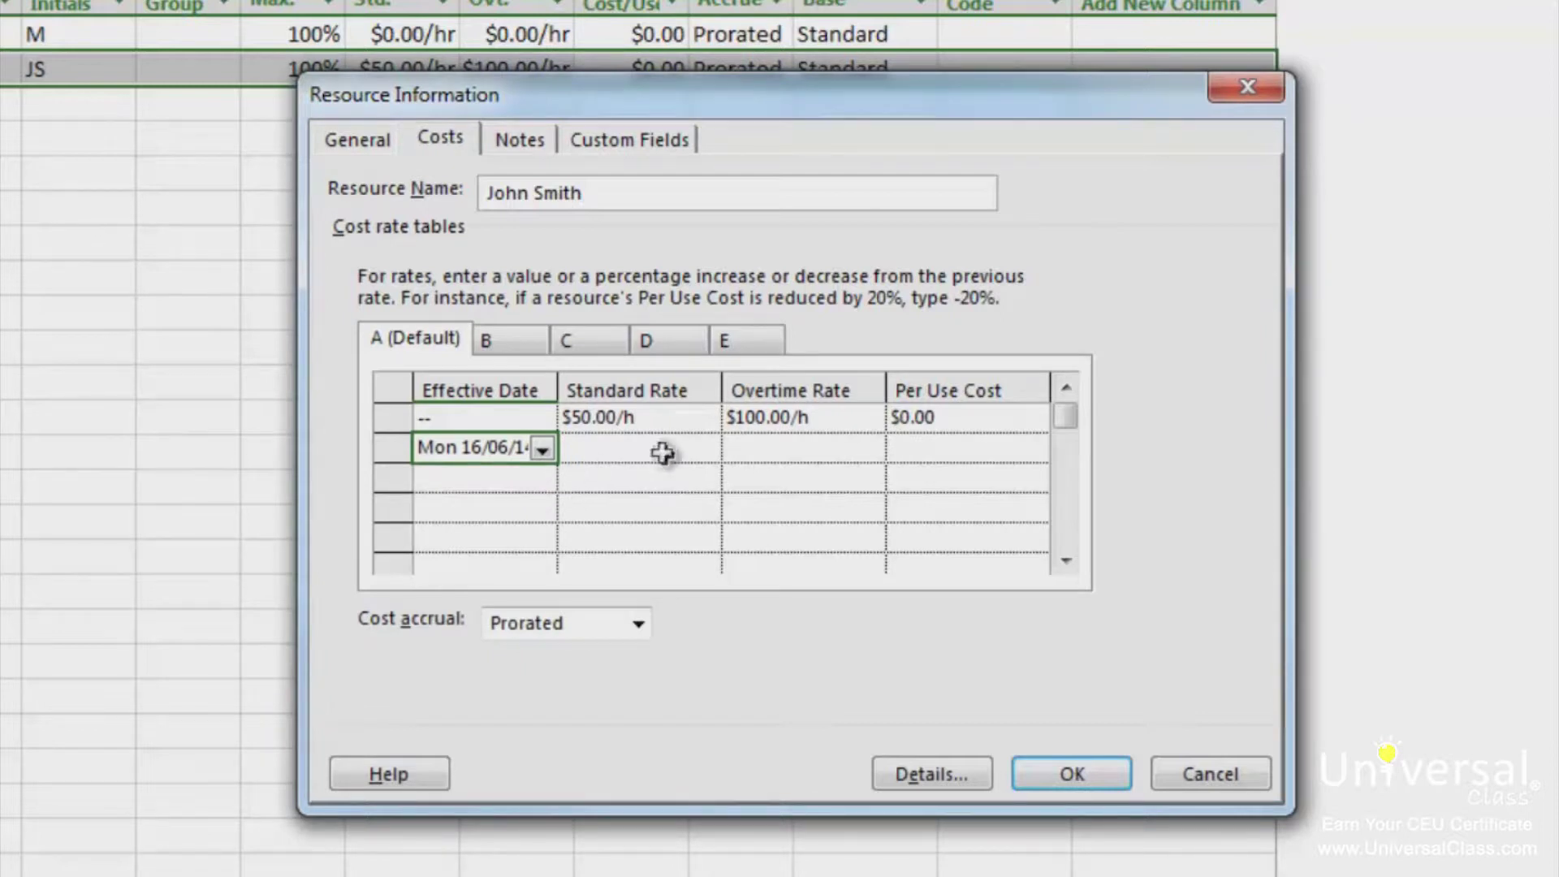
# Set the standard rate to $70.00/h and the overtime rate to $120.00/h for the 16/06/14 row
pyautogui.click(619, 447)
pyautogui.write('70')
pyautogui.press('Return')
pyautogui.click(748, 453)
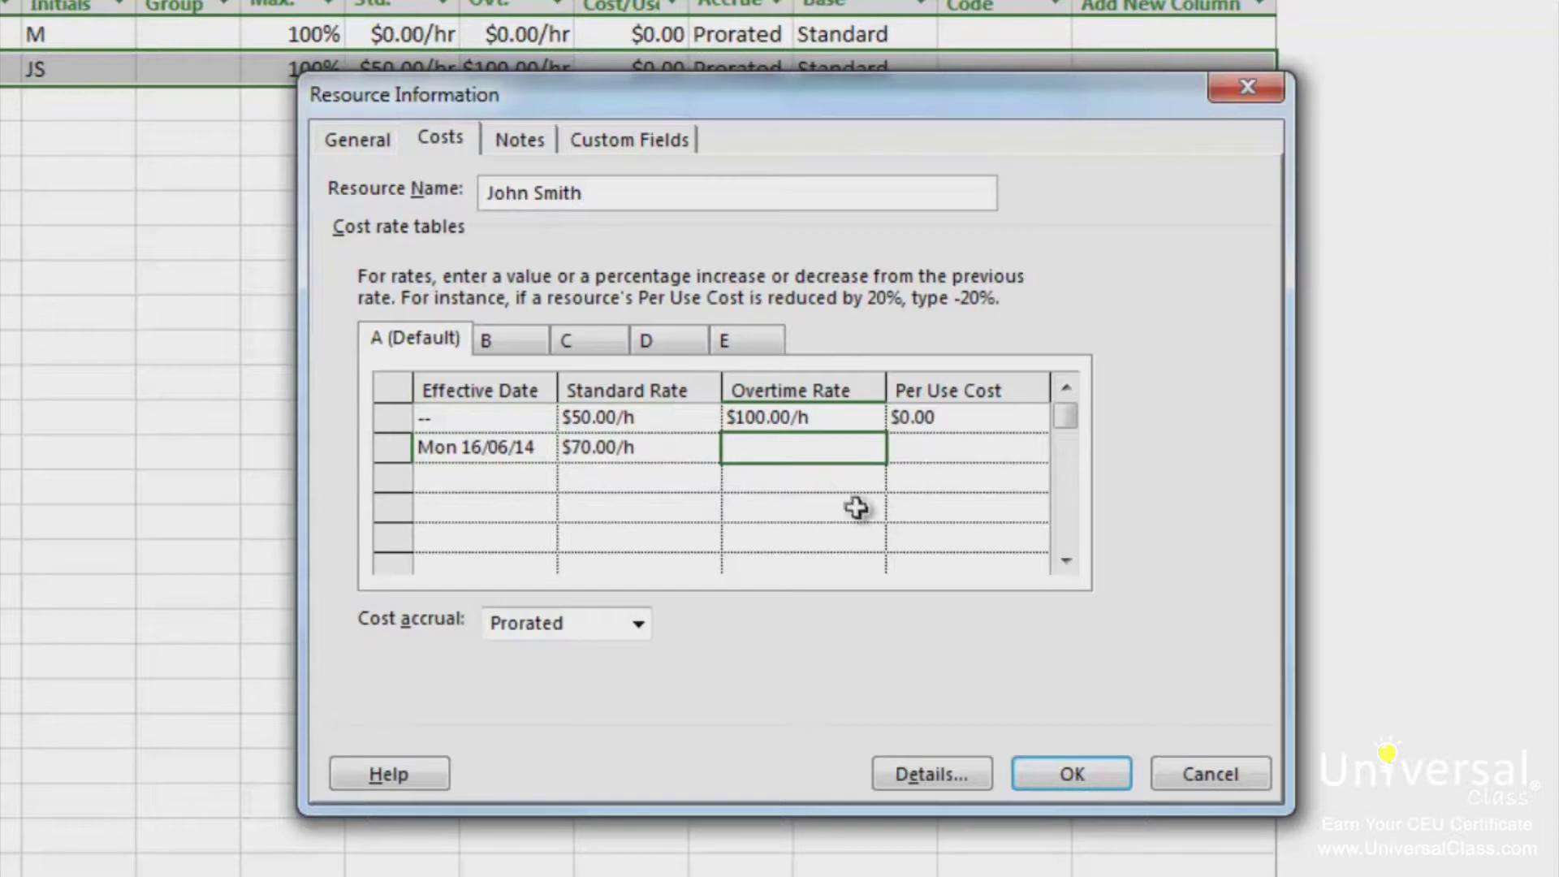
pyautogui.write('120')
pyautogui.press('Return')
pyautogui.click(864, 453)
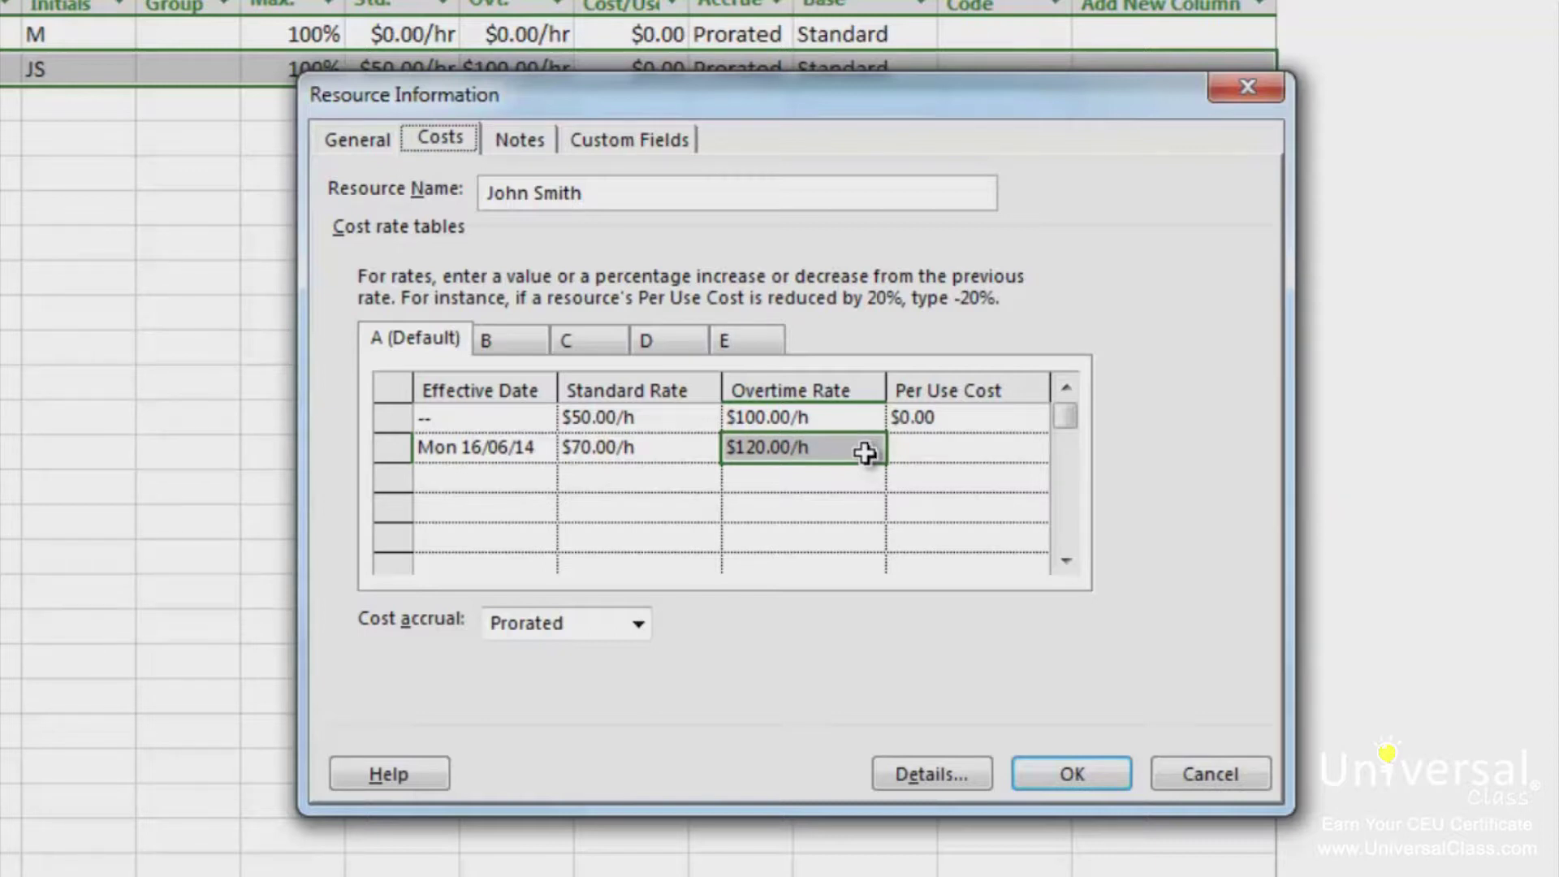
# Check the alternative cost rate tables B and C, return to table A and save the resource's rates
pyautogui.click(499, 345)
pyautogui.click(568, 342)
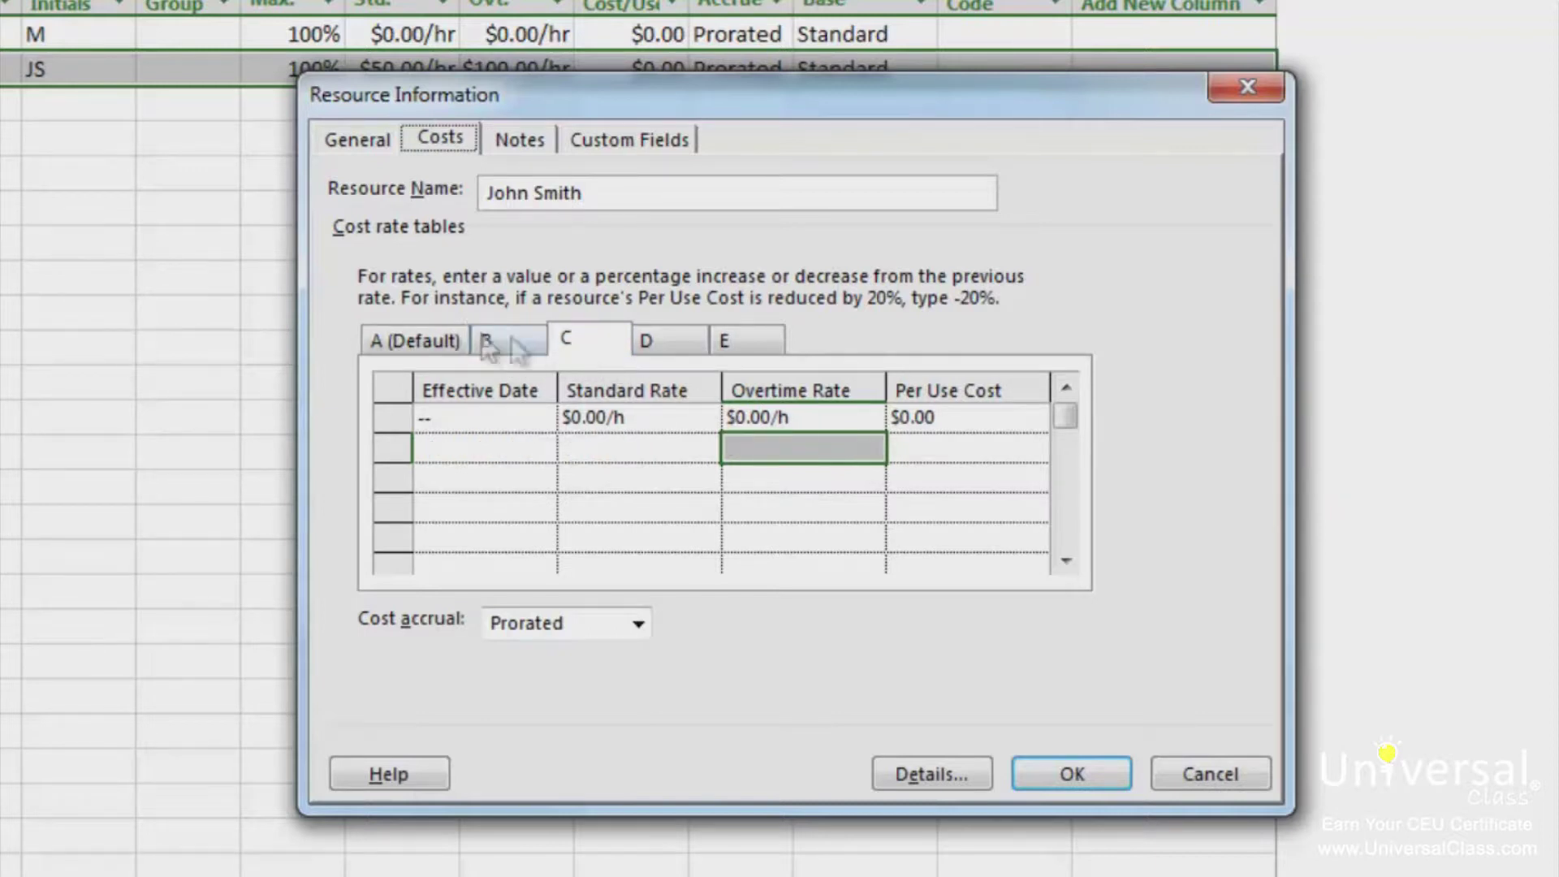
pyautogui.click(414, 339)
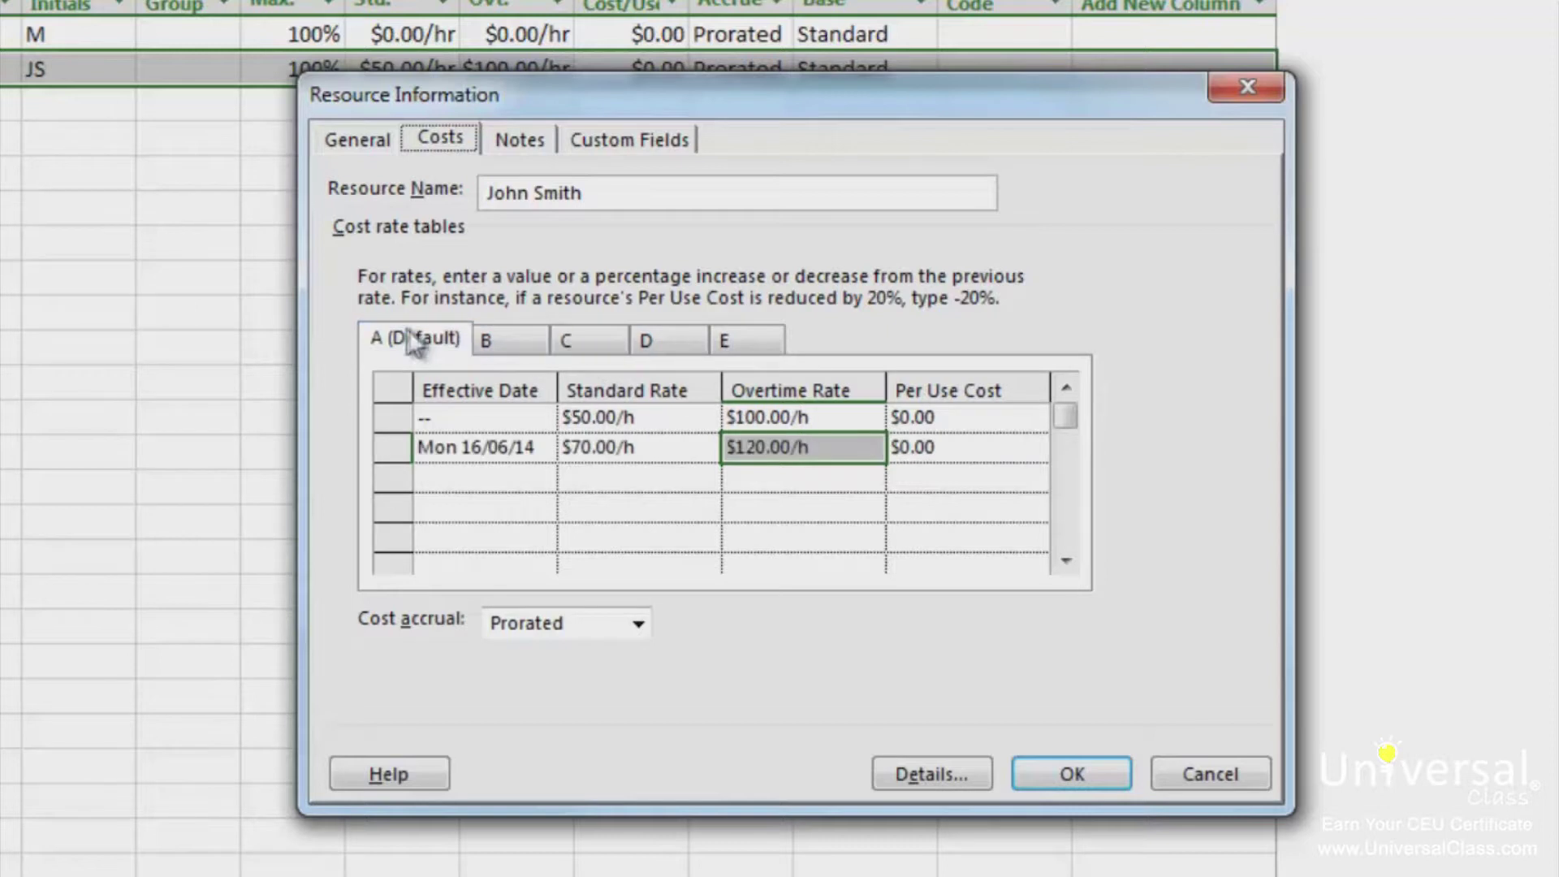
pyautogui.click(1089, 782)
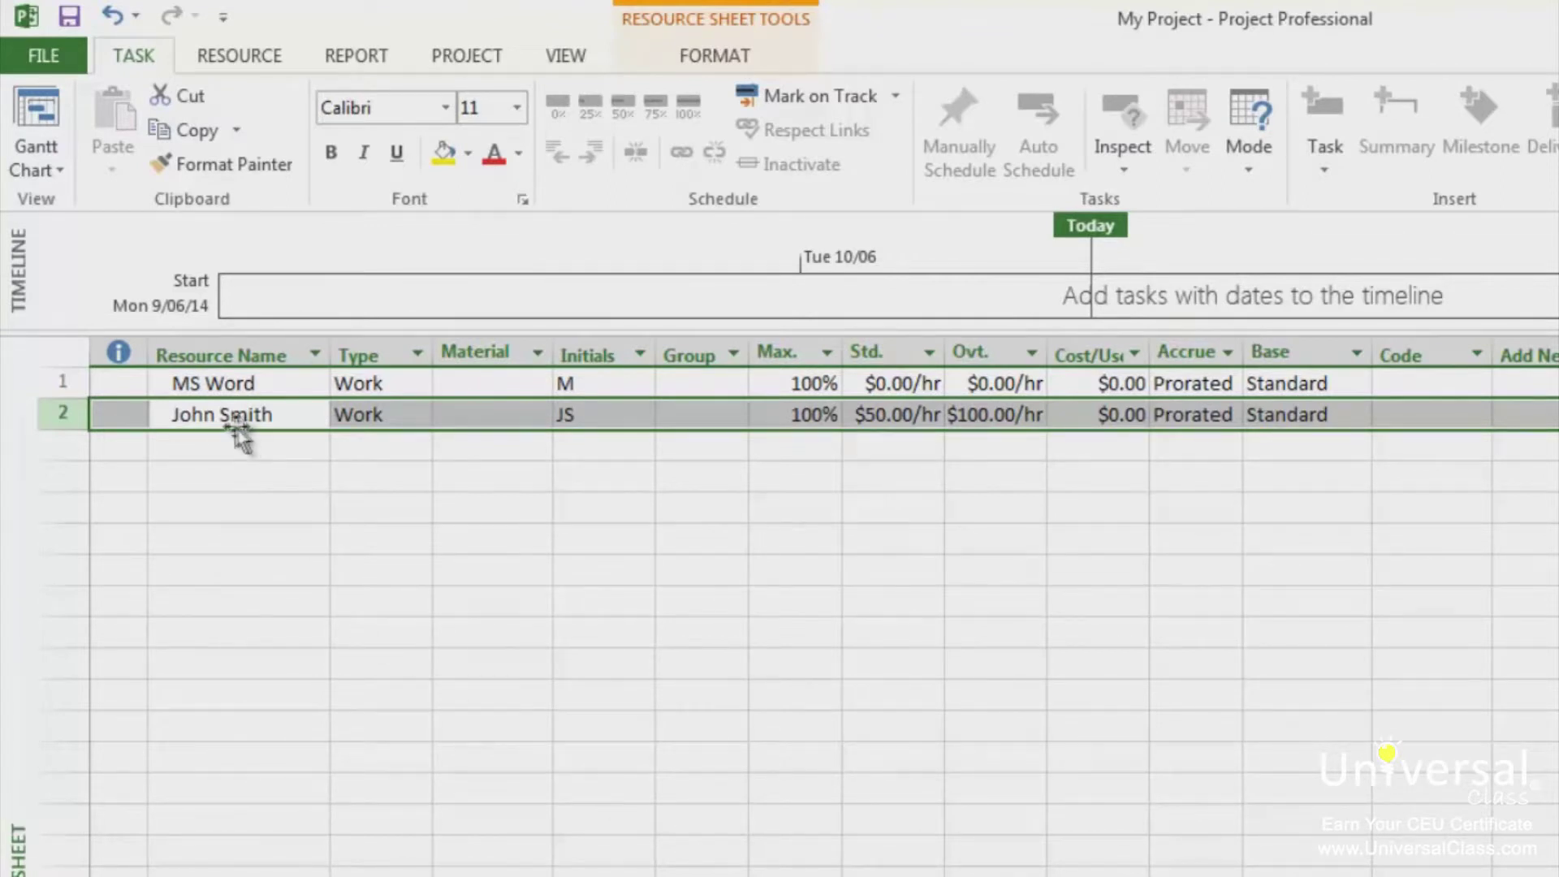
# Display the Entry table in the Resource Sheet and set the person resource's cost per use to $20.00
pyautogui.click(563, 56)
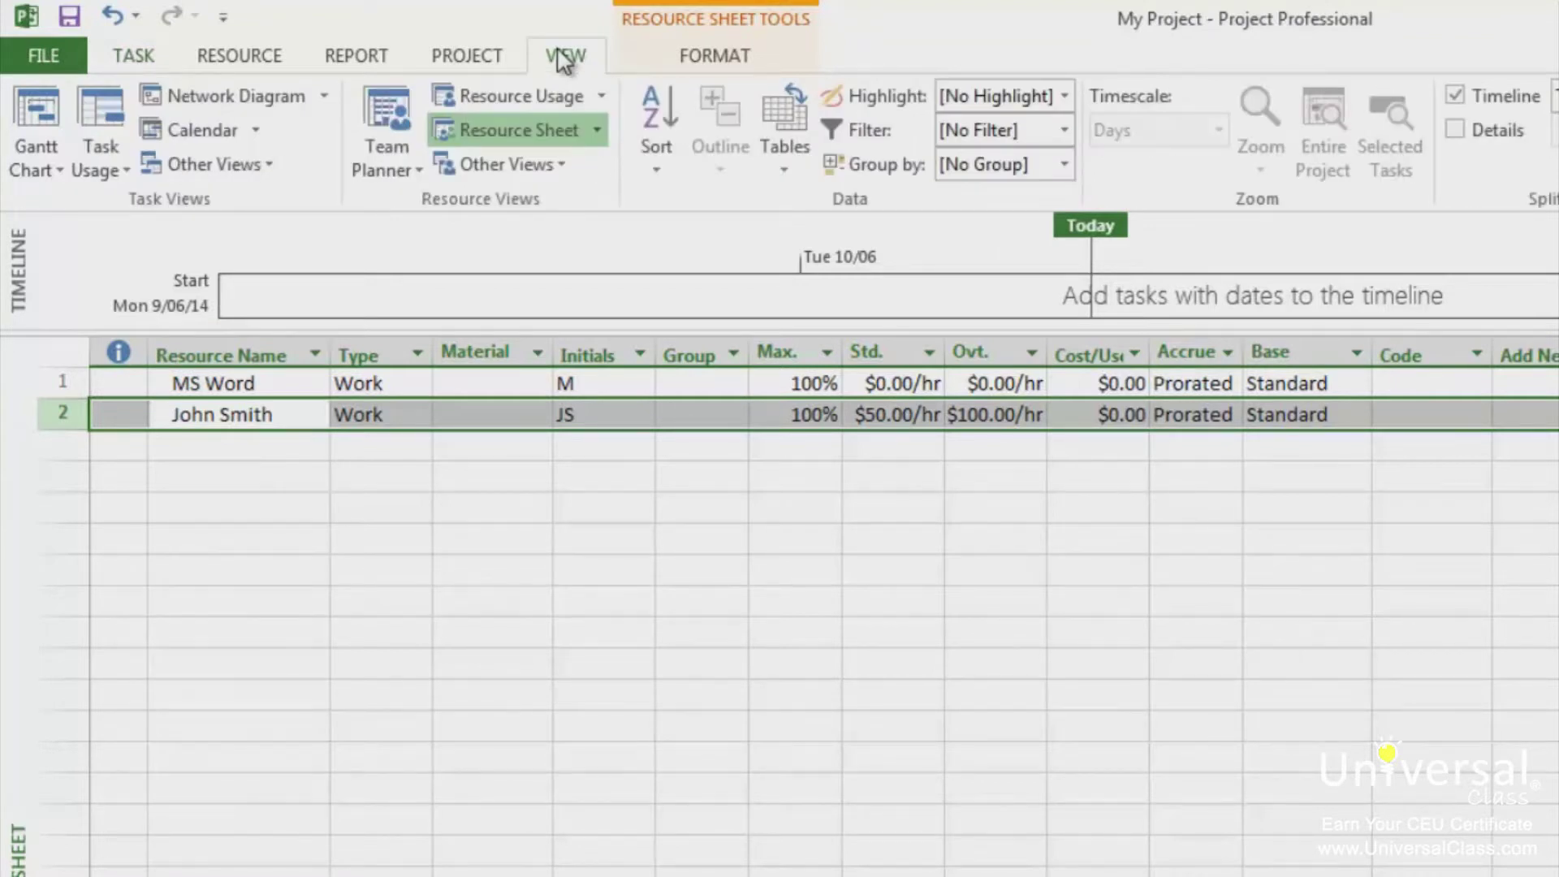
pyautogui.click(806, 166)
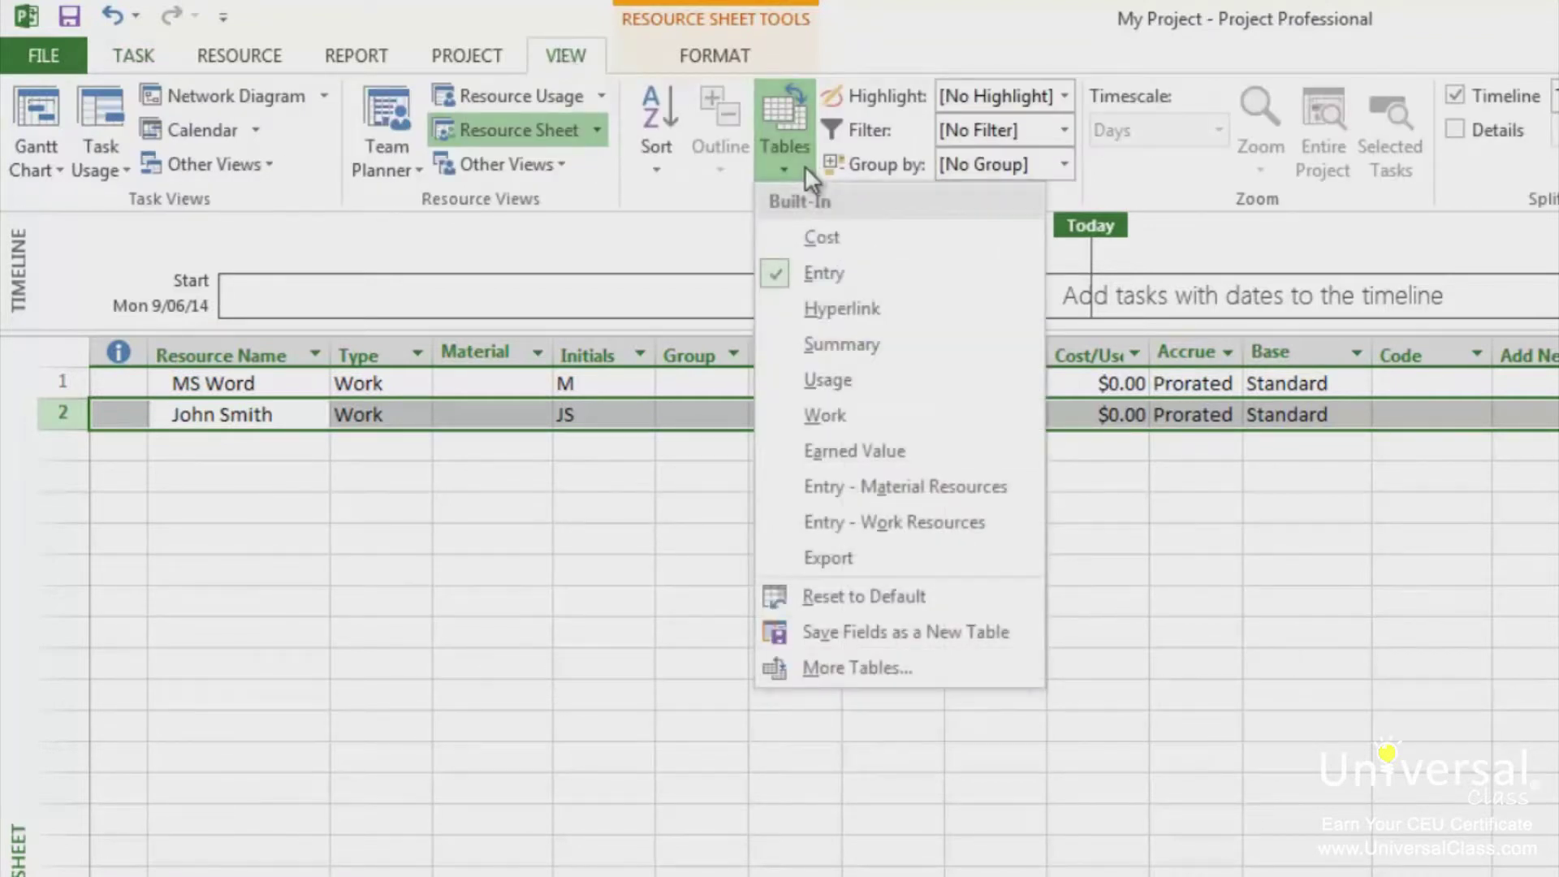
pyautogui.click(833, 275)
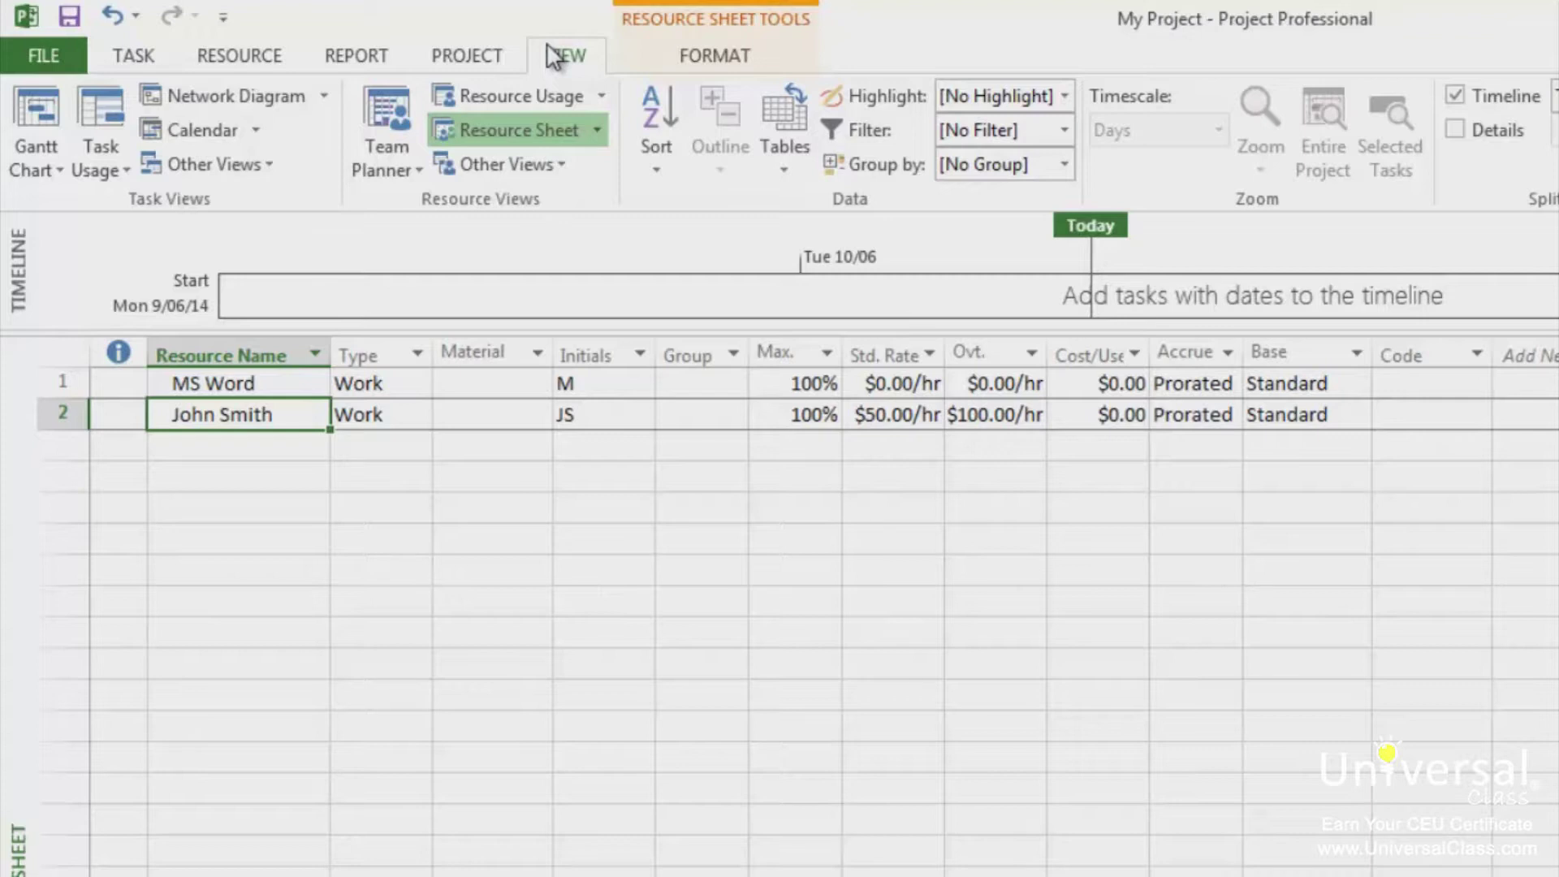
pyautogui.click(1101, 417)
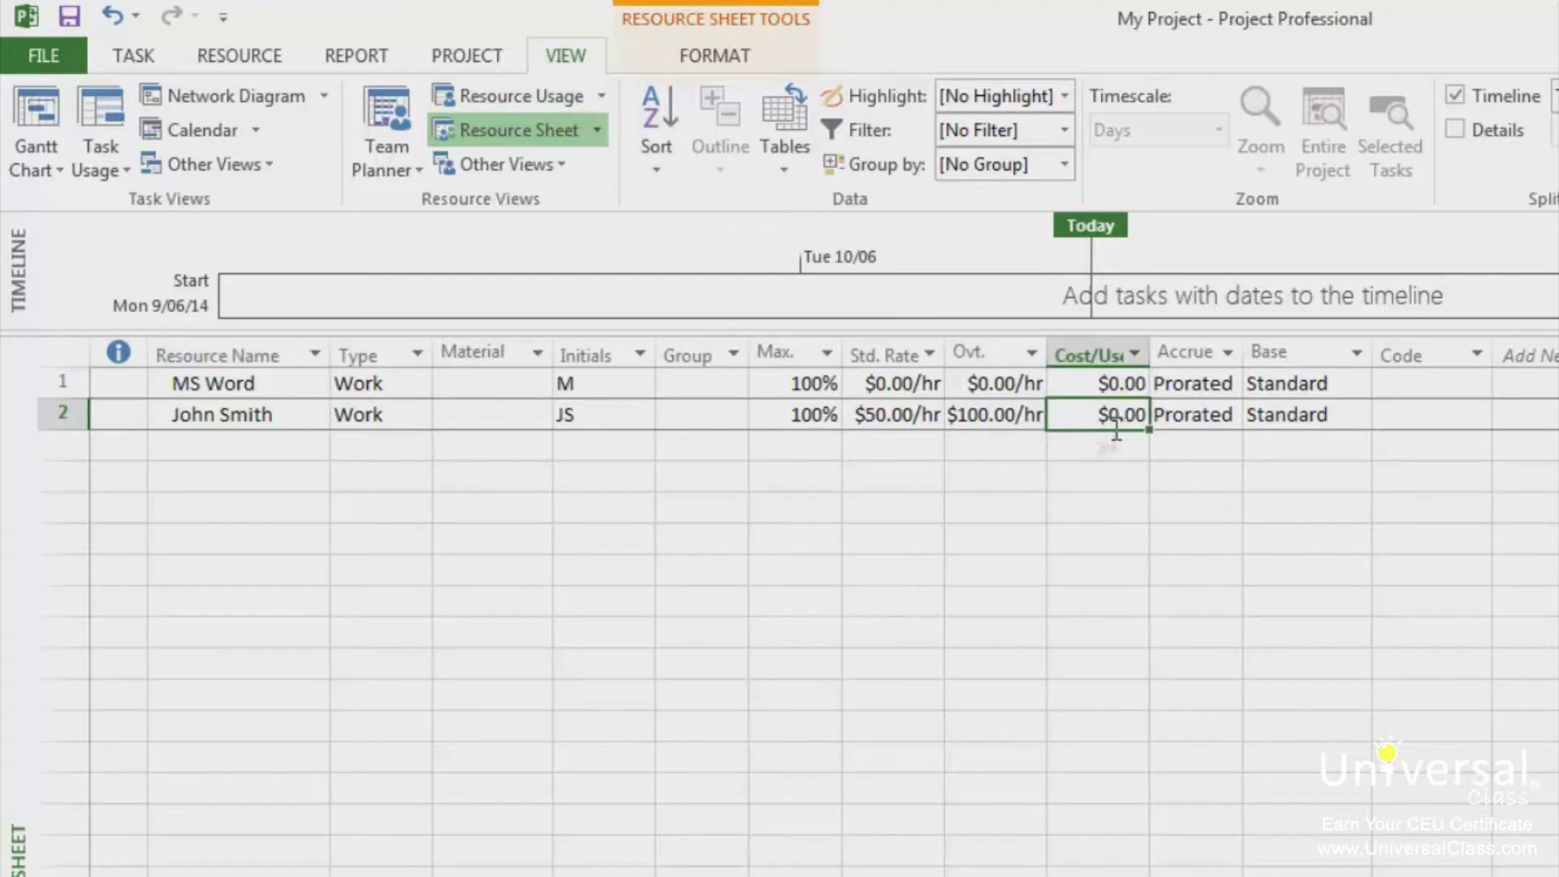
pyautogui.write('20')
pyautogui.press('Return')
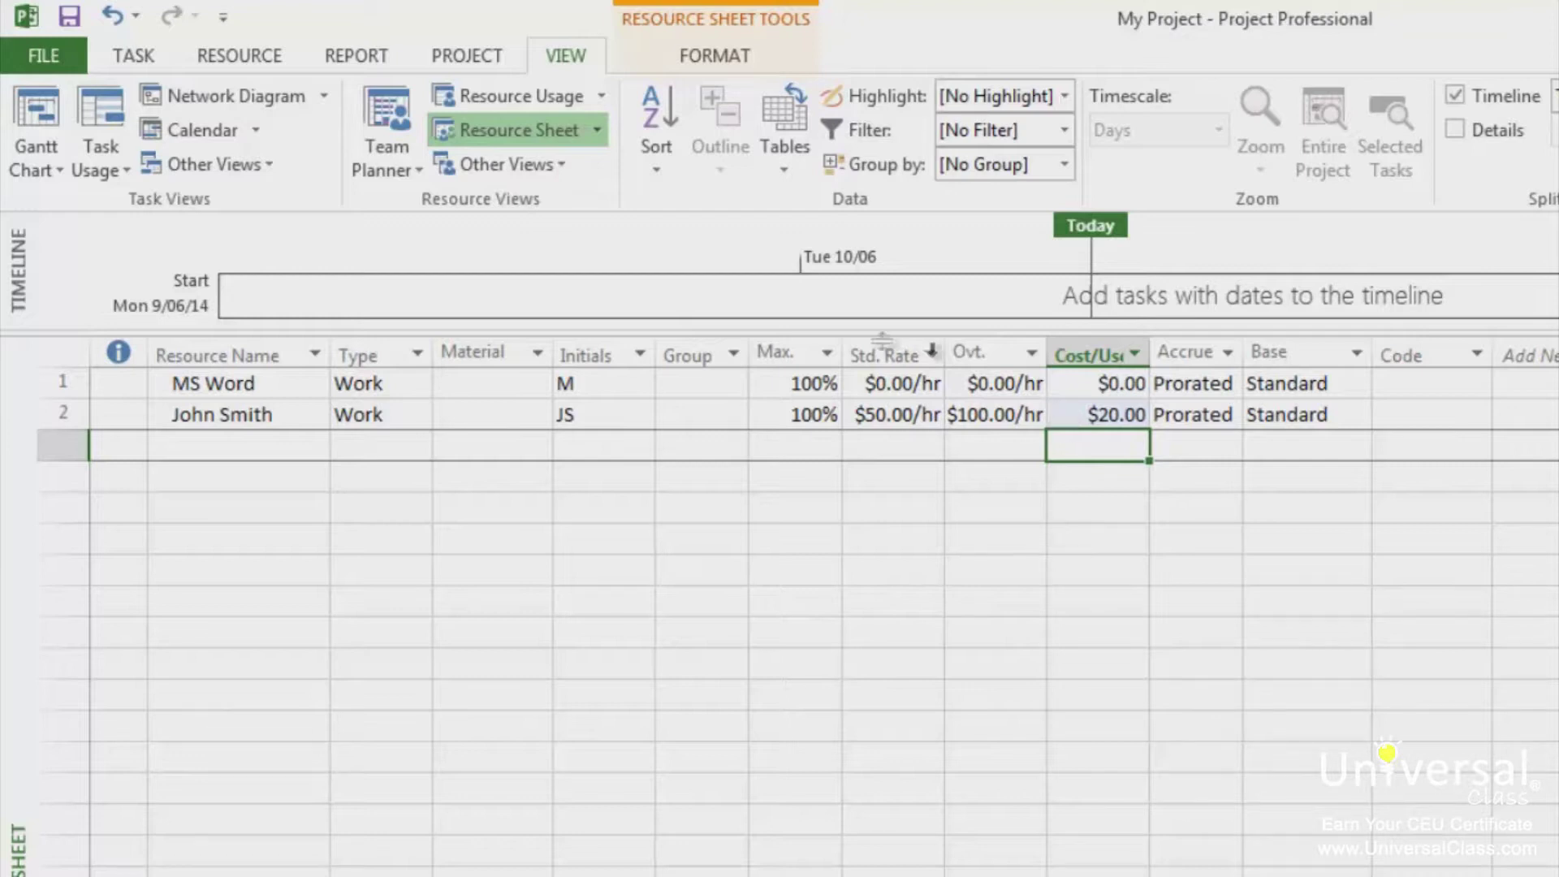
# Keep the Entry table displayed, add a third resource named Wood with type Material, and widen the Type column
pyautogui.click(794, 166)
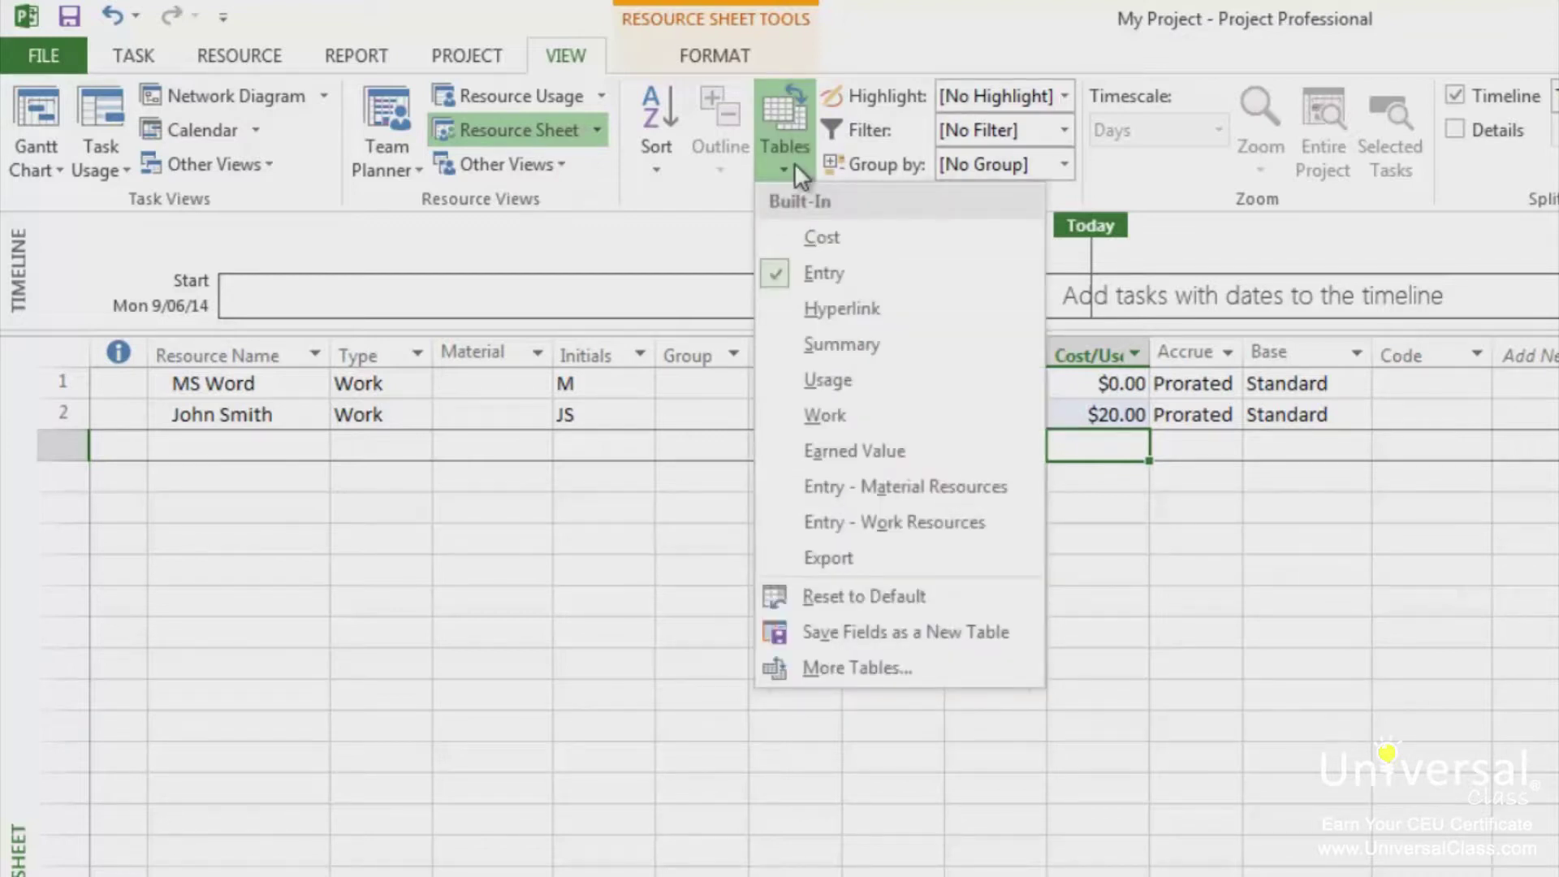
pyautogui.click(864, 276)
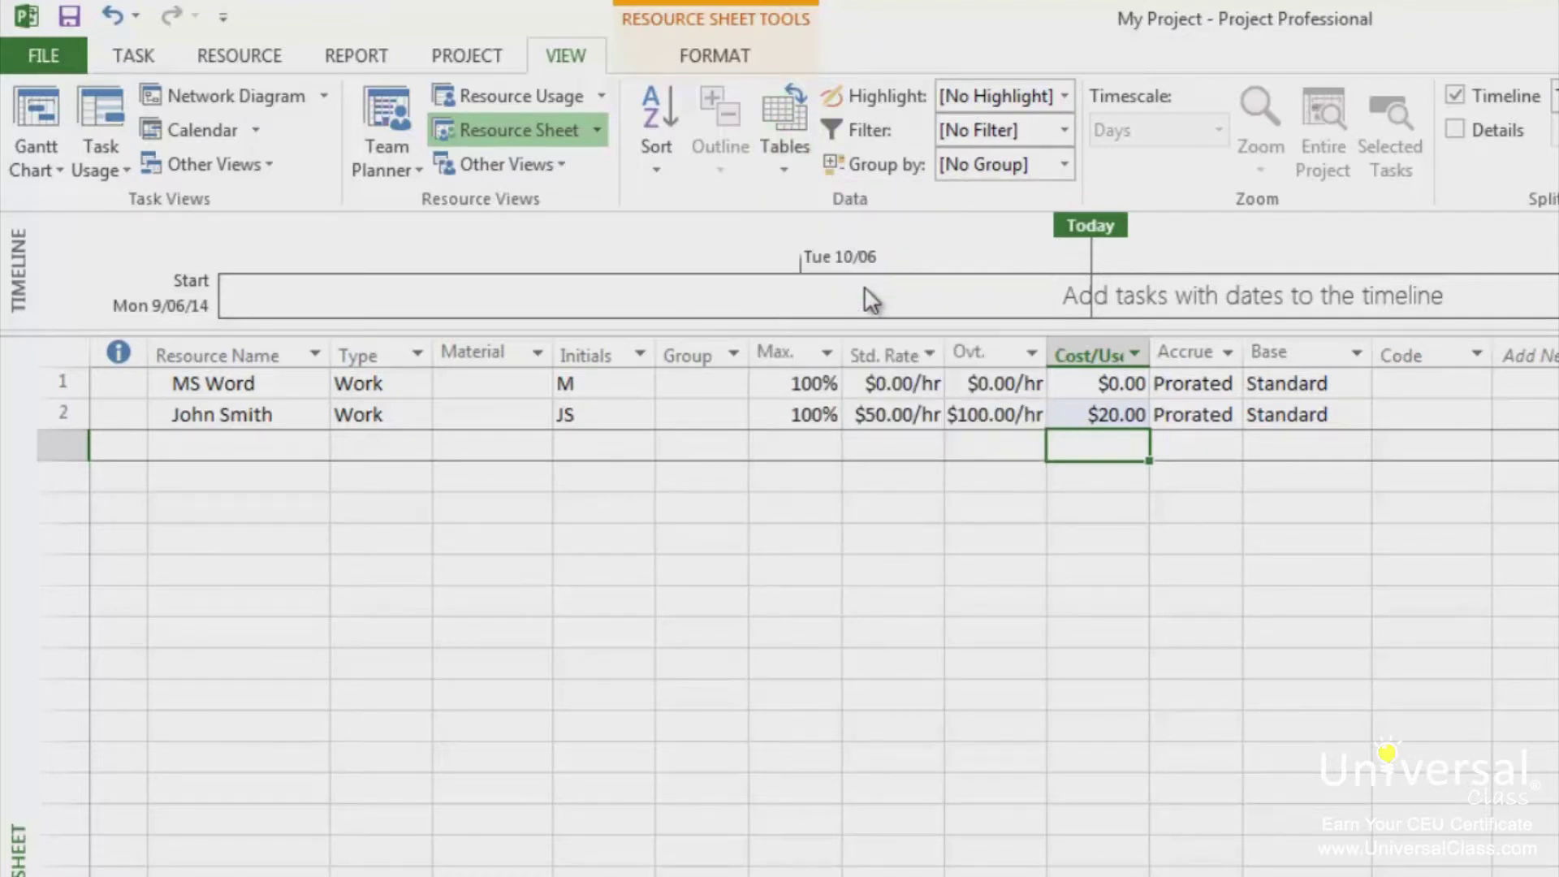
pyautogui.click(235, 449)
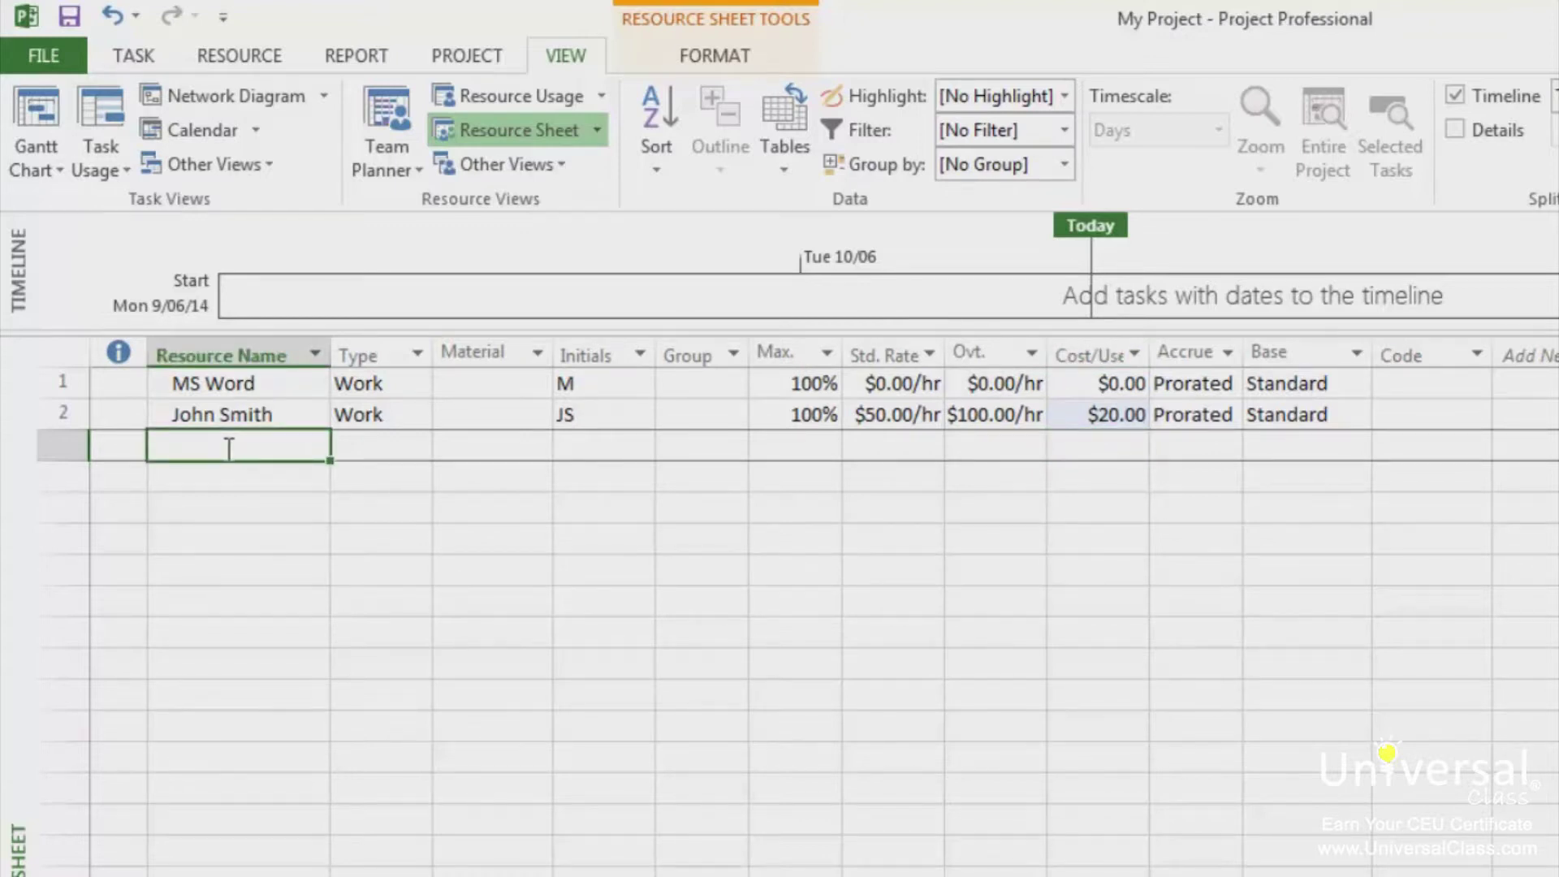
pyautogui.write('Wood')
pyautogui.press('Tab')
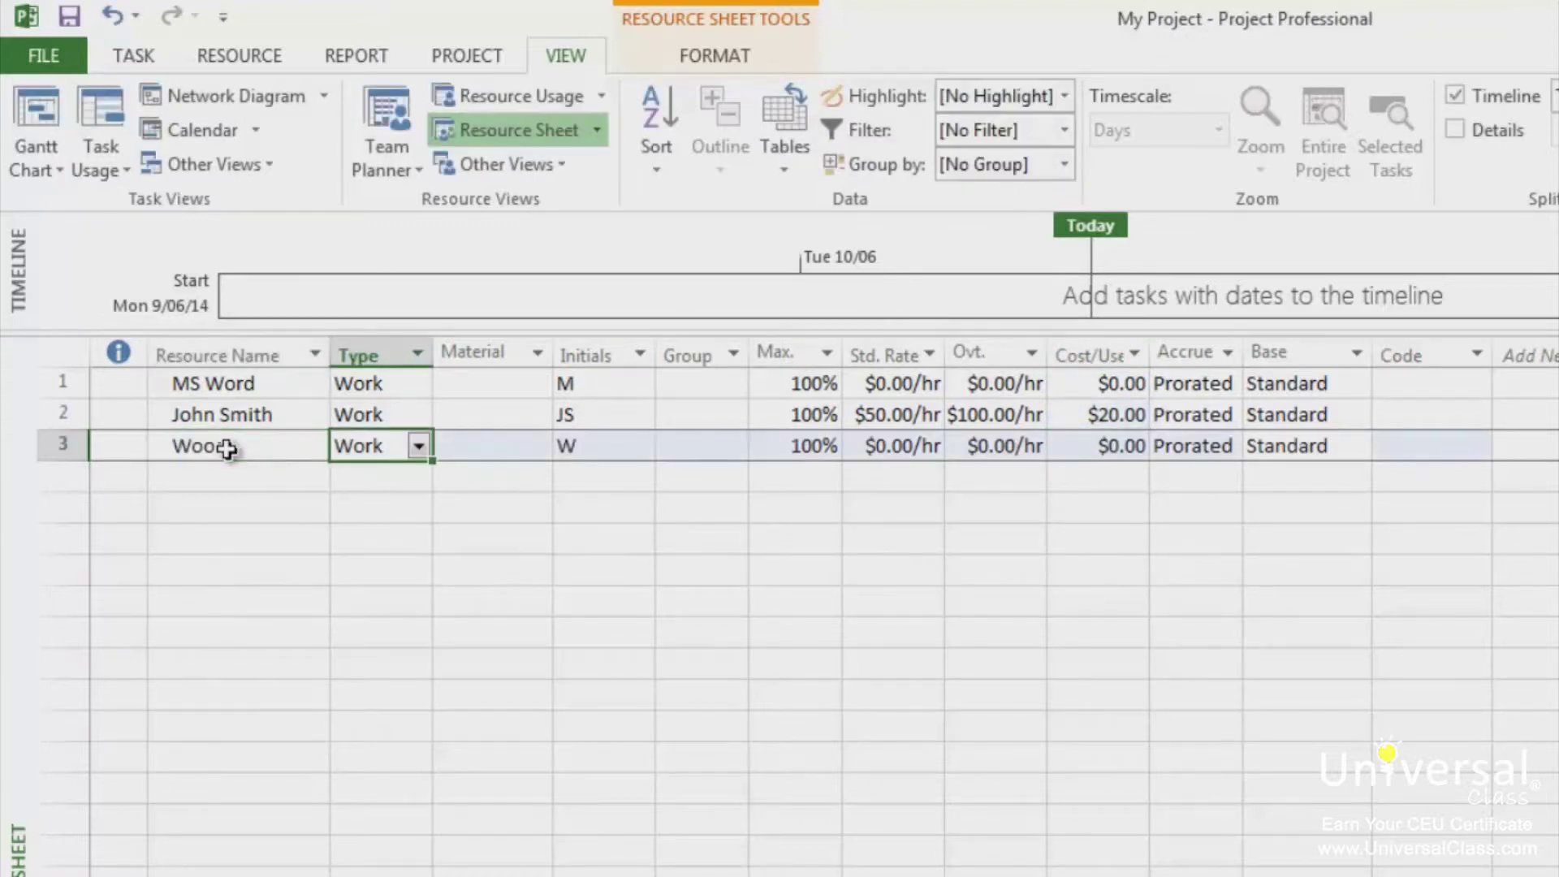
pyautogui.click(418, 448)
pyautogui.click(381, 500)
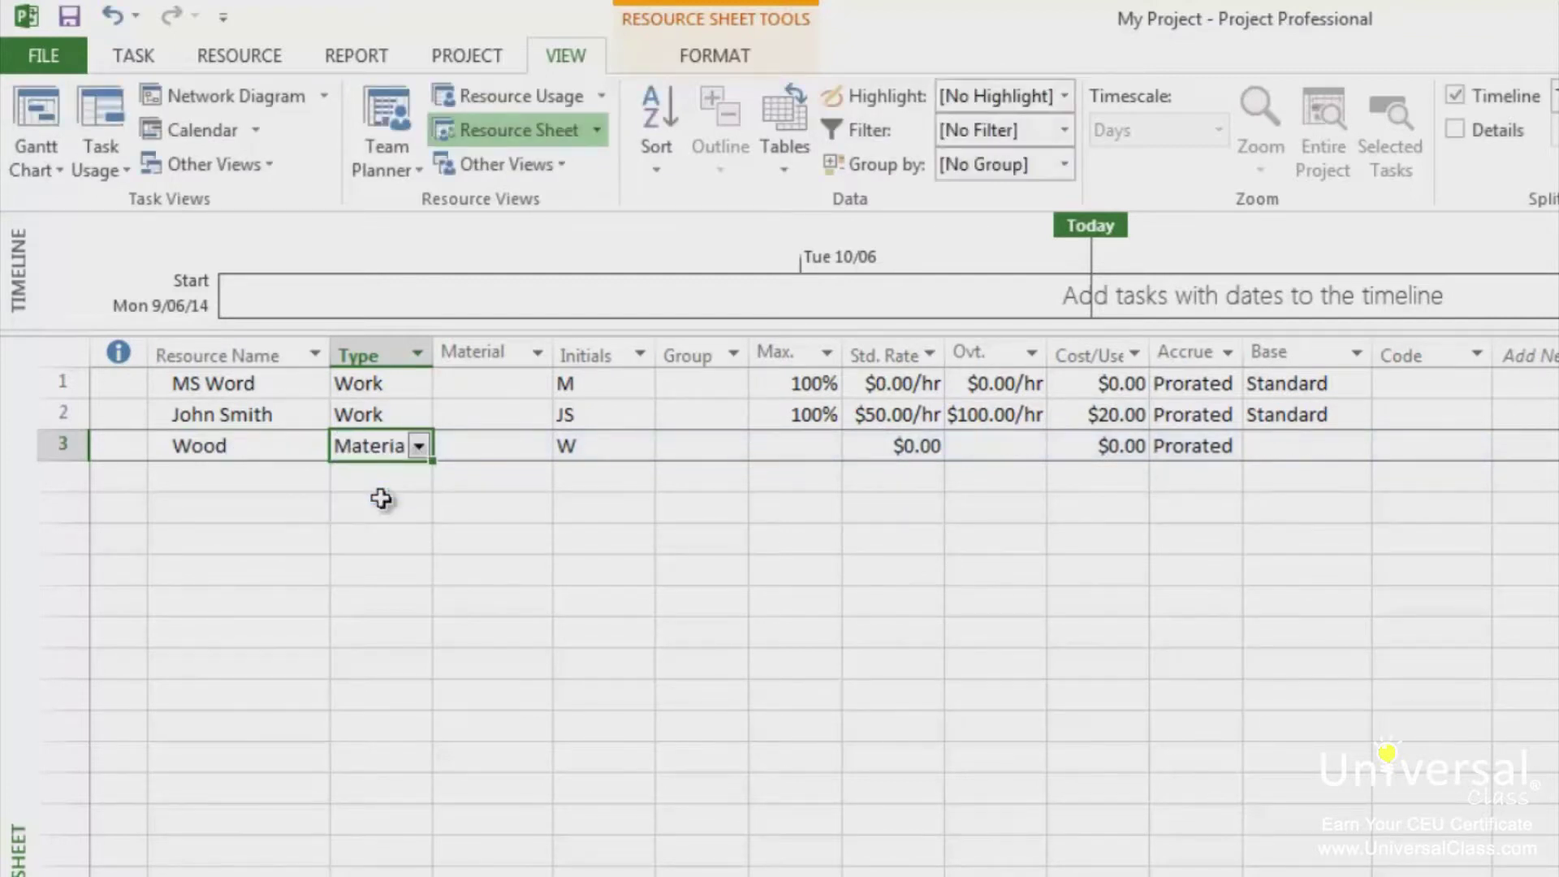
pyautogui.moveTo(435, 342); pyautogui.dragTo(469, 345)
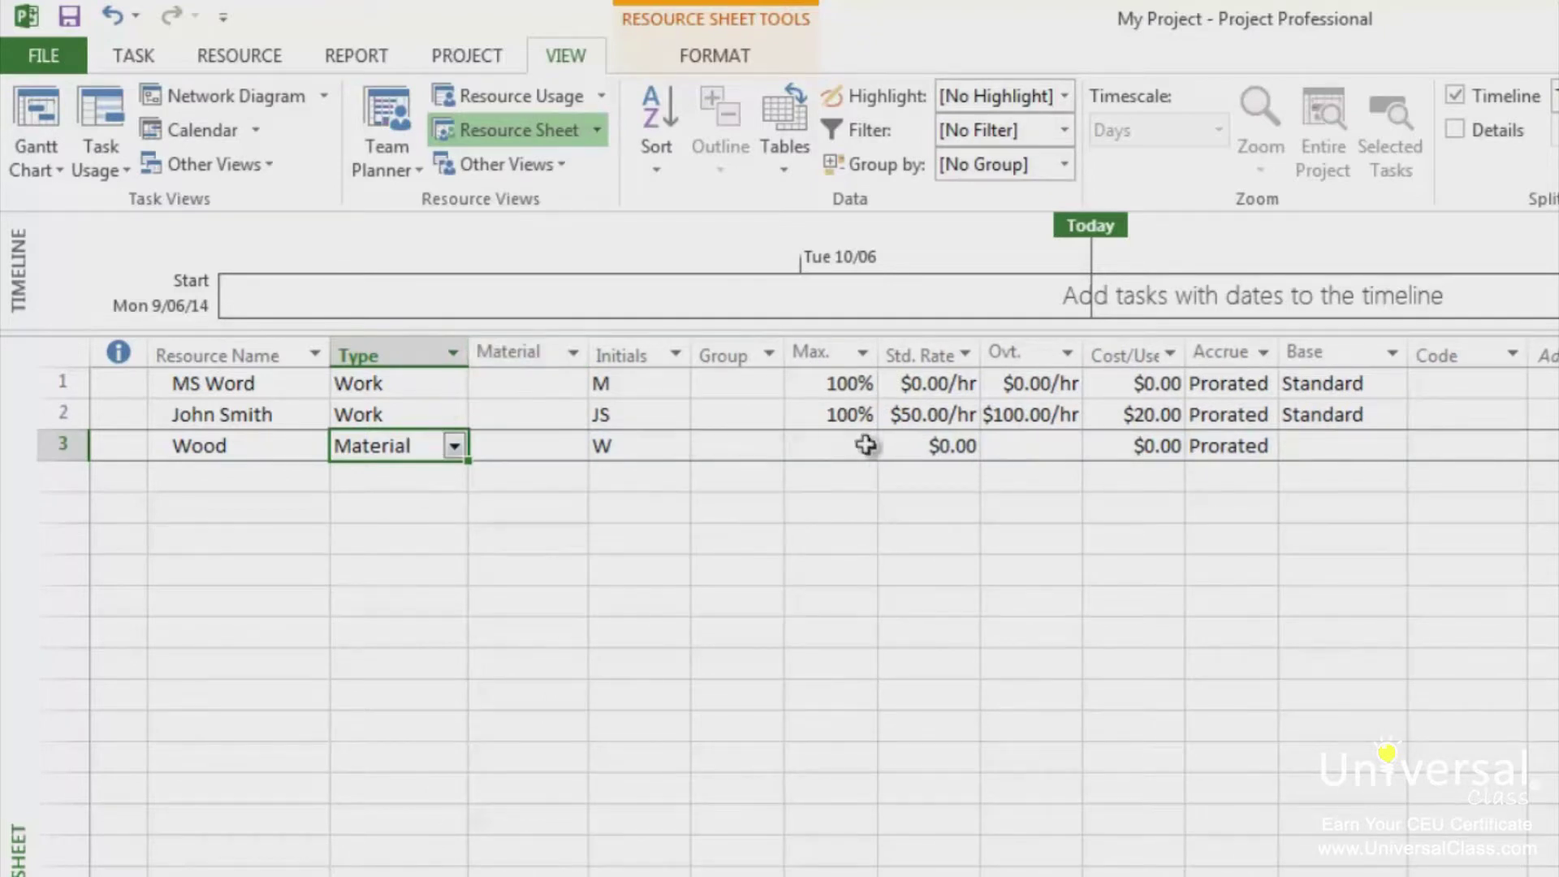
pyautogui.click(905, 449)
pyautogui.write('100')
pyautogui.press('Return')
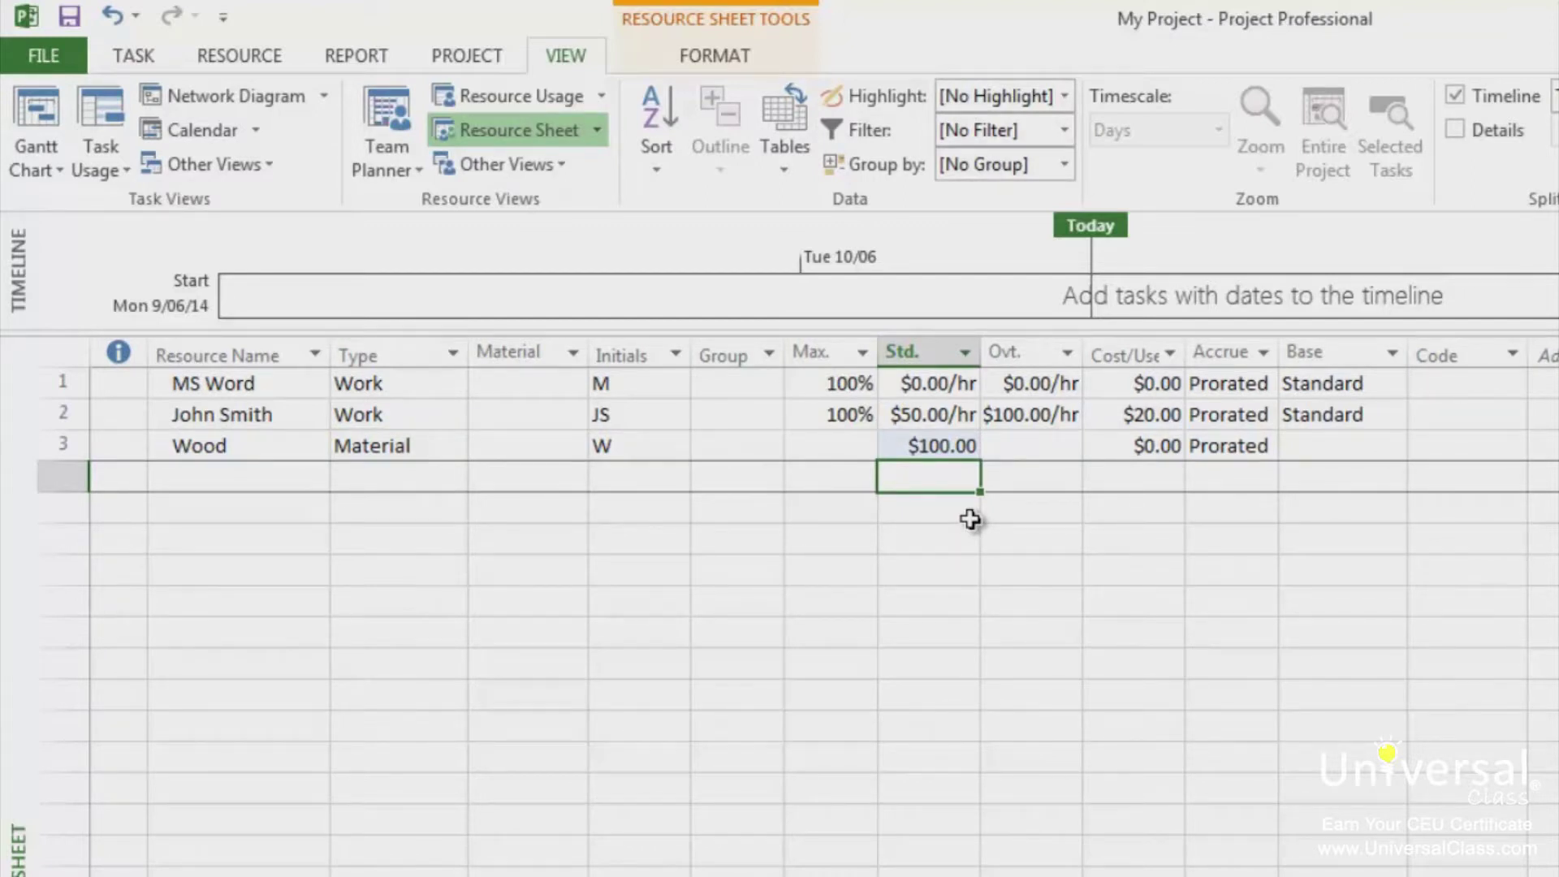
pyautogui.click(1140, 444)
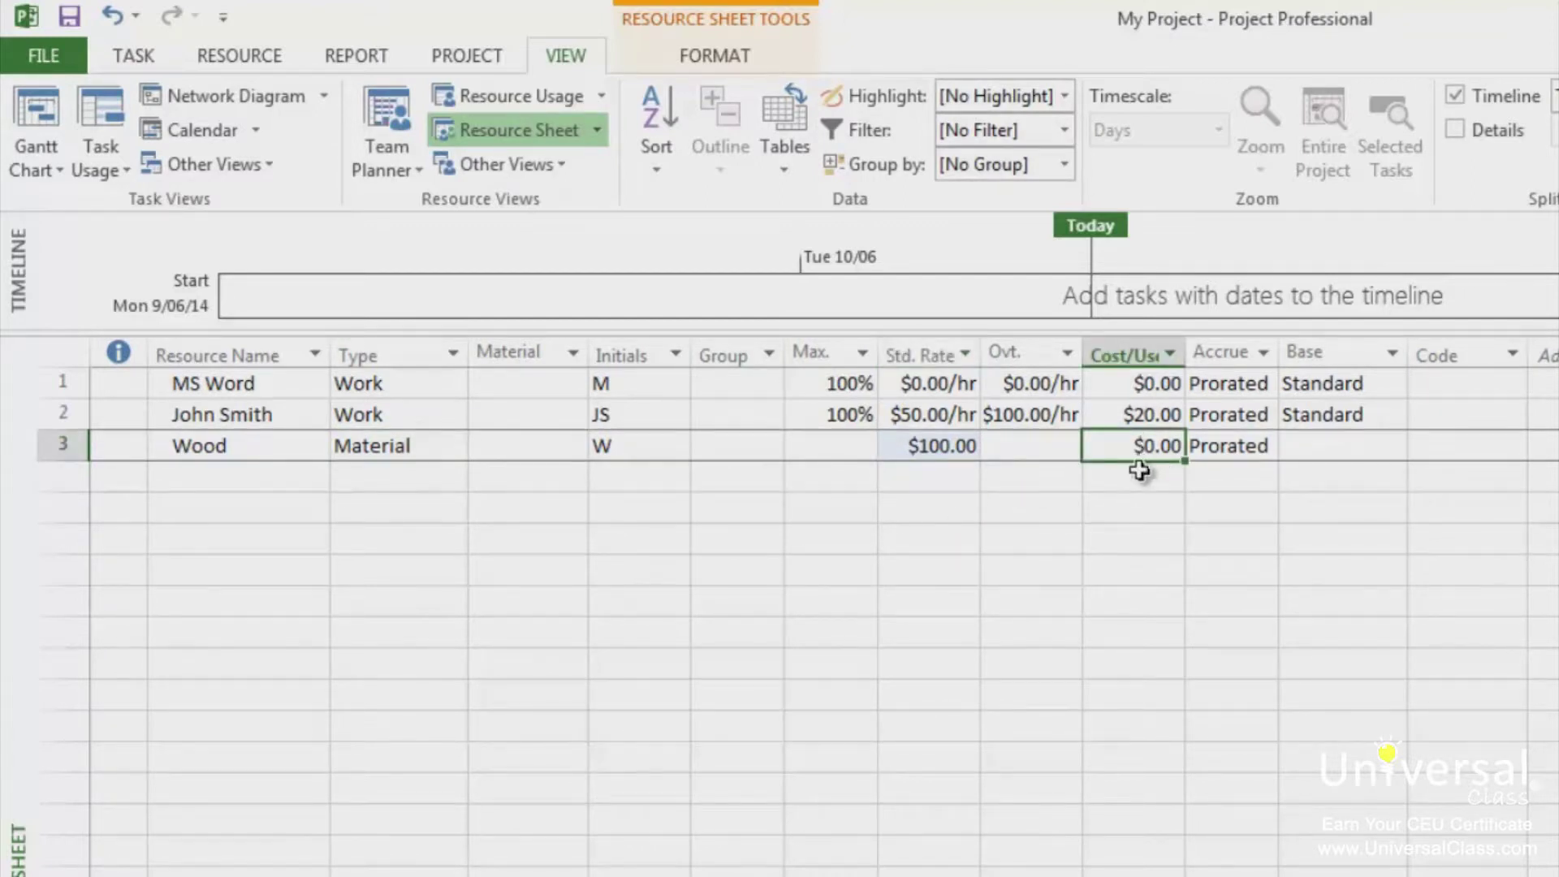
pyautogui.click(891, 444)
pyautogui.press('Delete')
# Set the Wood material resource's cost per use to $50.00
pyautogui.click(1148, 446)
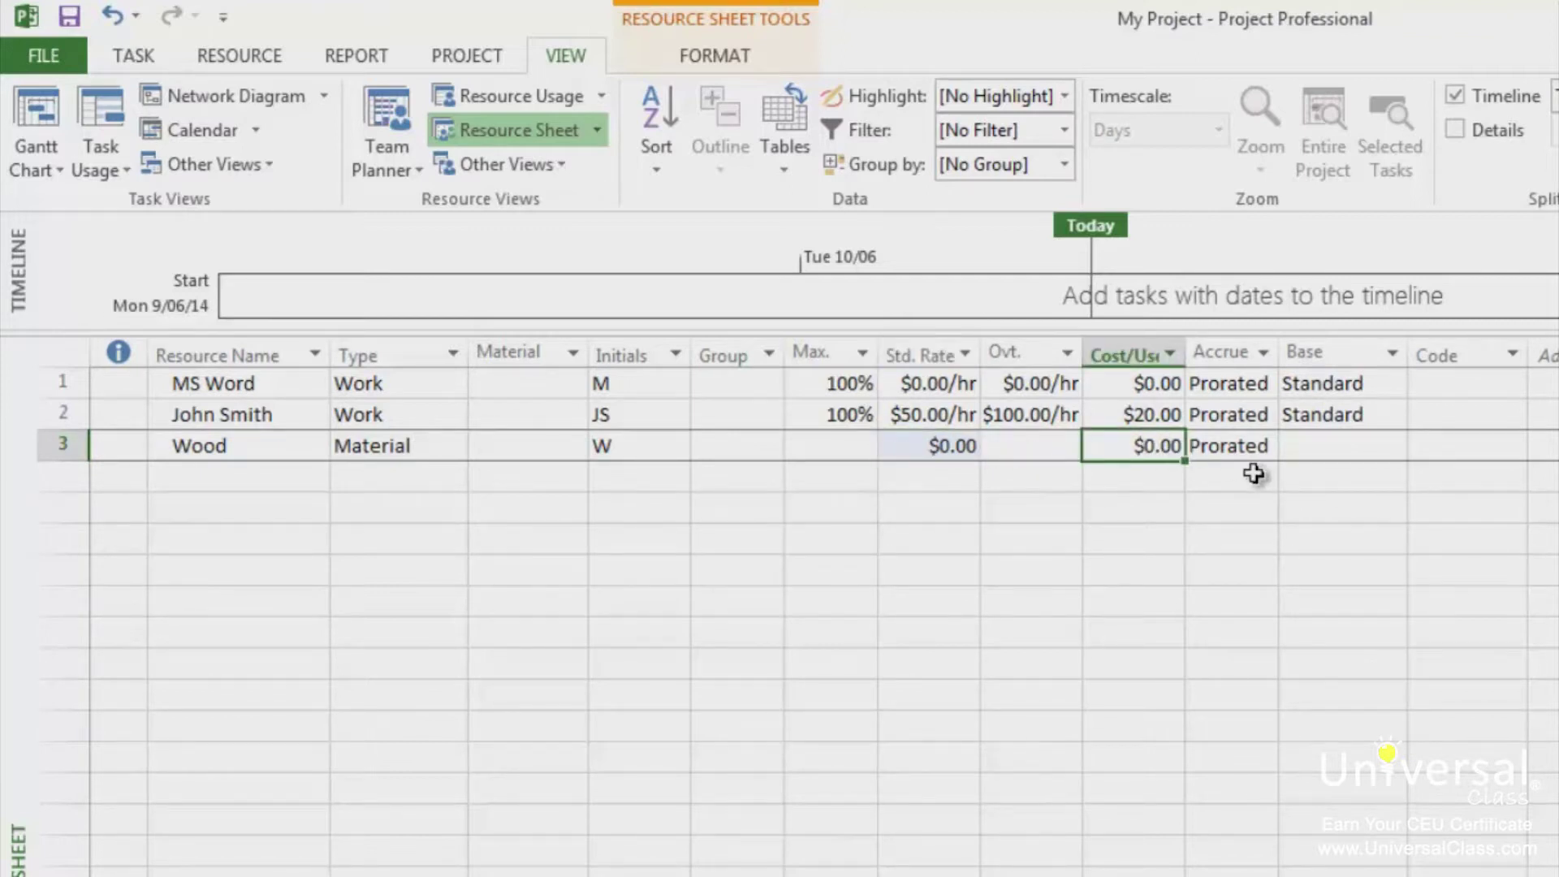
pyautogui.write('50')
pyautogui.press('Return')
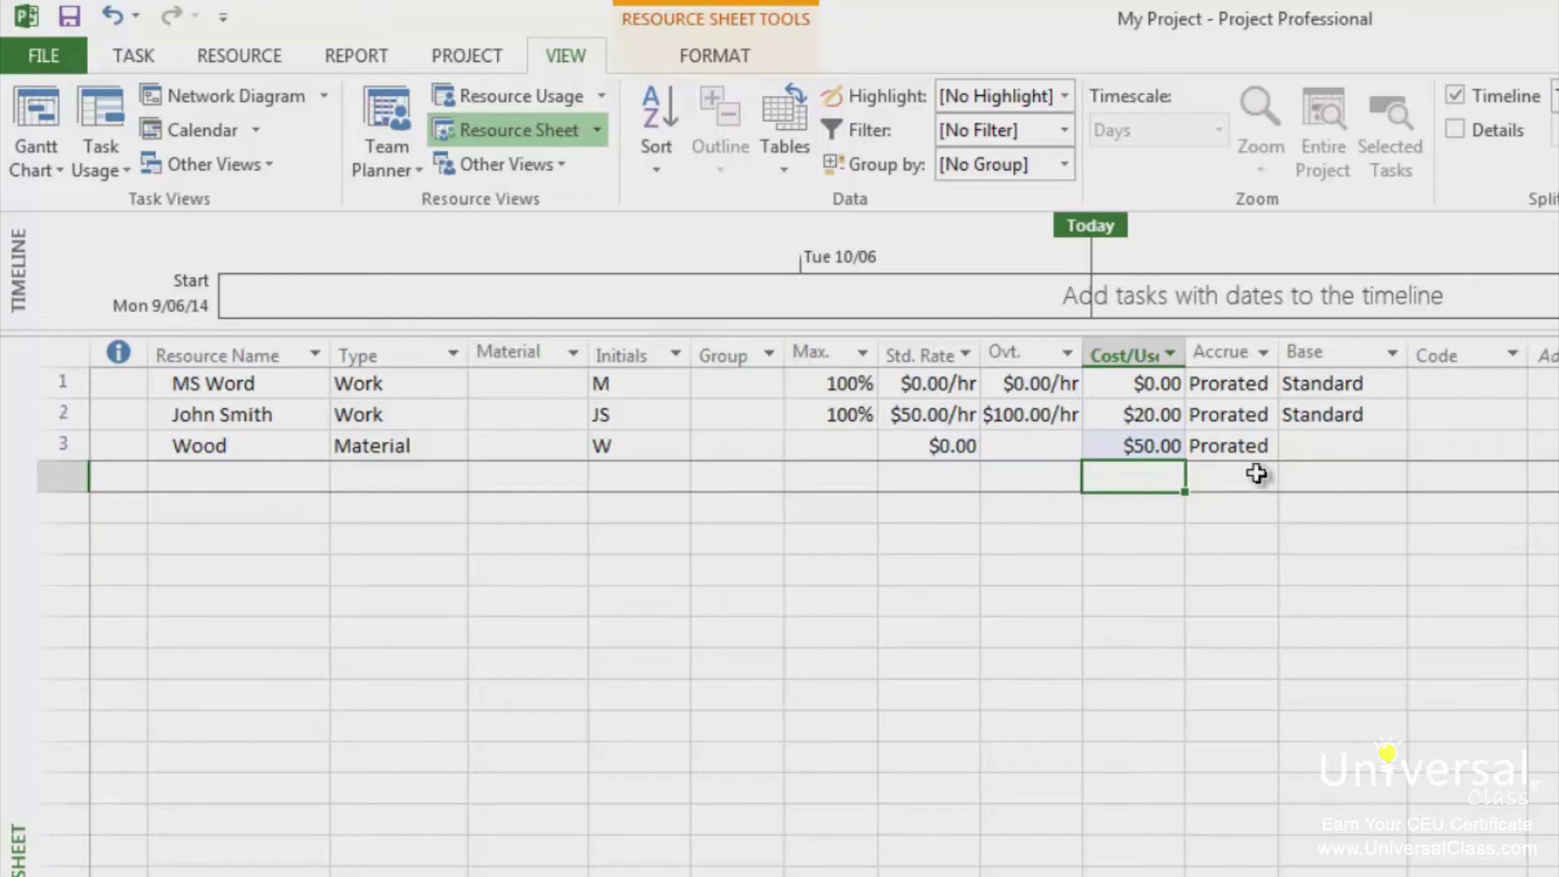
# Display the Cost table in the Gantt Chart view and set the fixed cost of the Divide Lessons task to $100.00
pyautogui.click(24, 117)
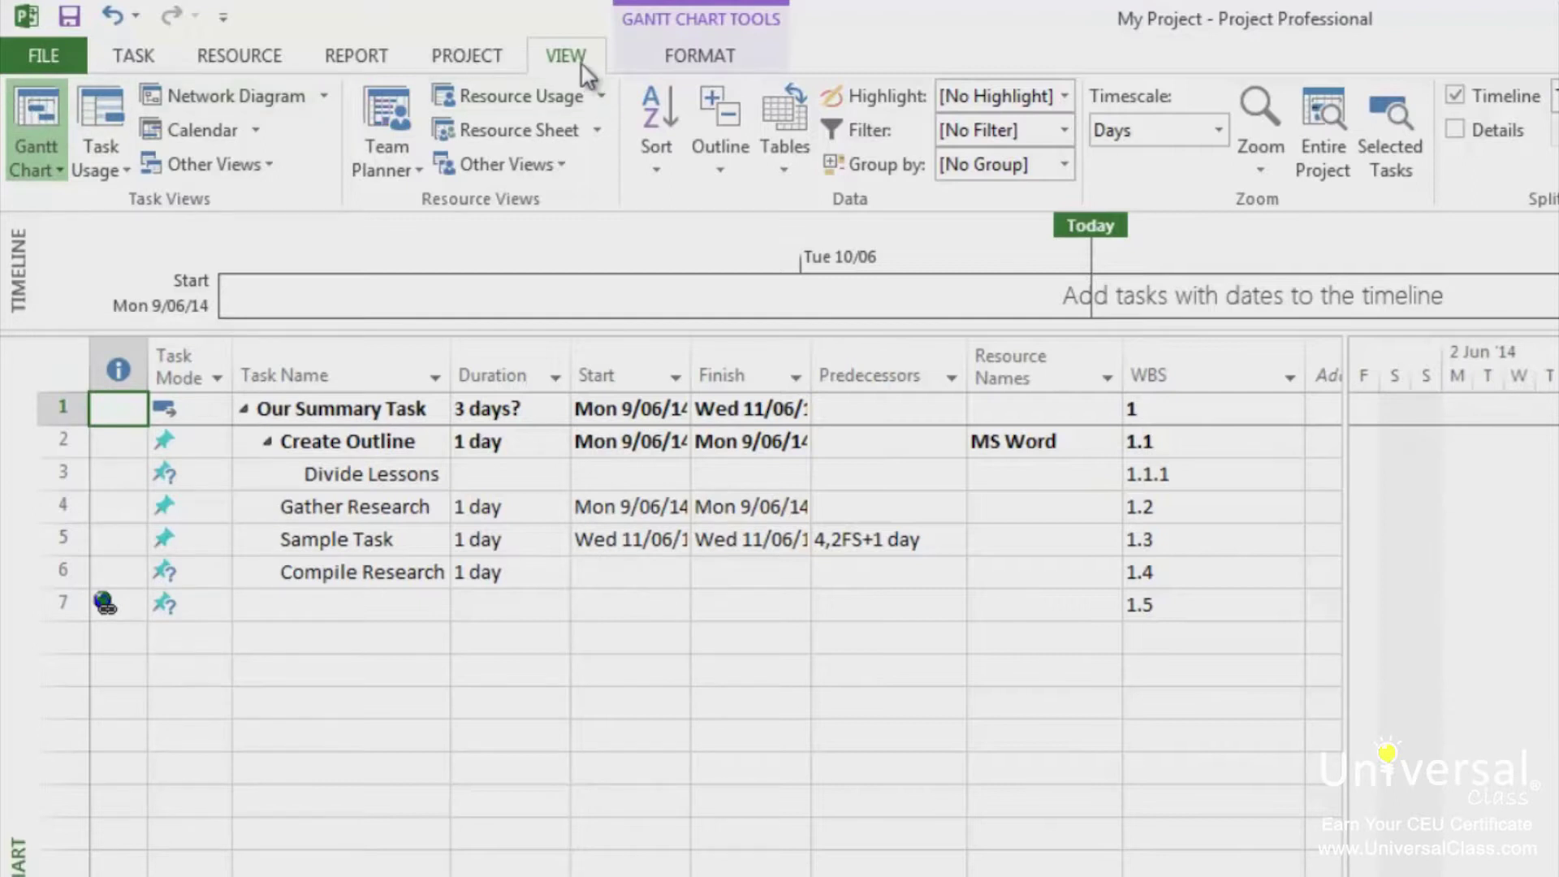
pyautogui.click(778, 169)
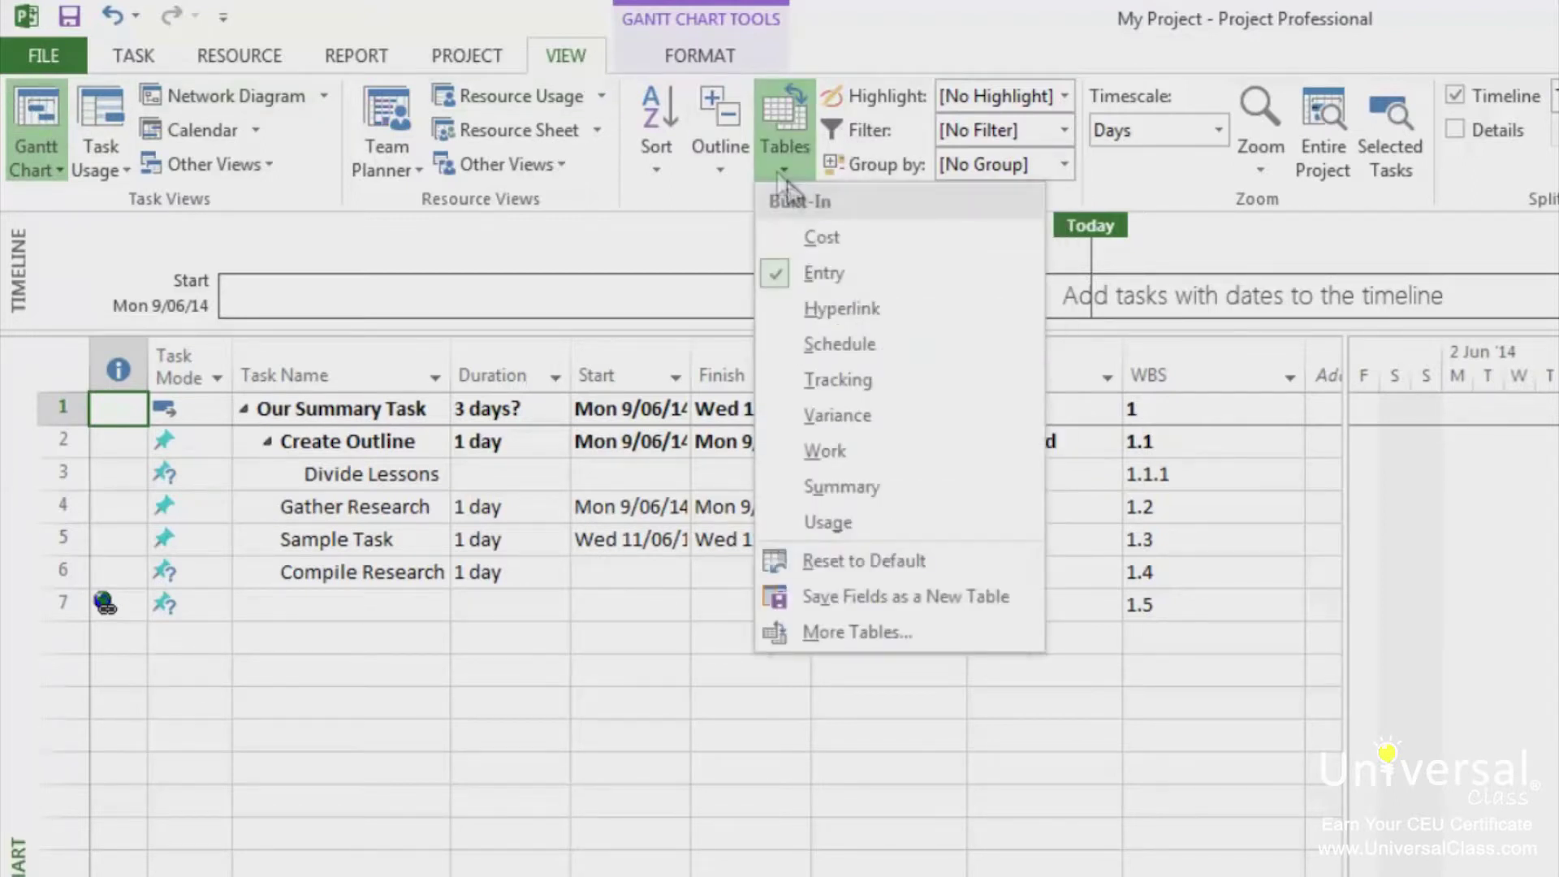
pyautogui.click(821, 237)
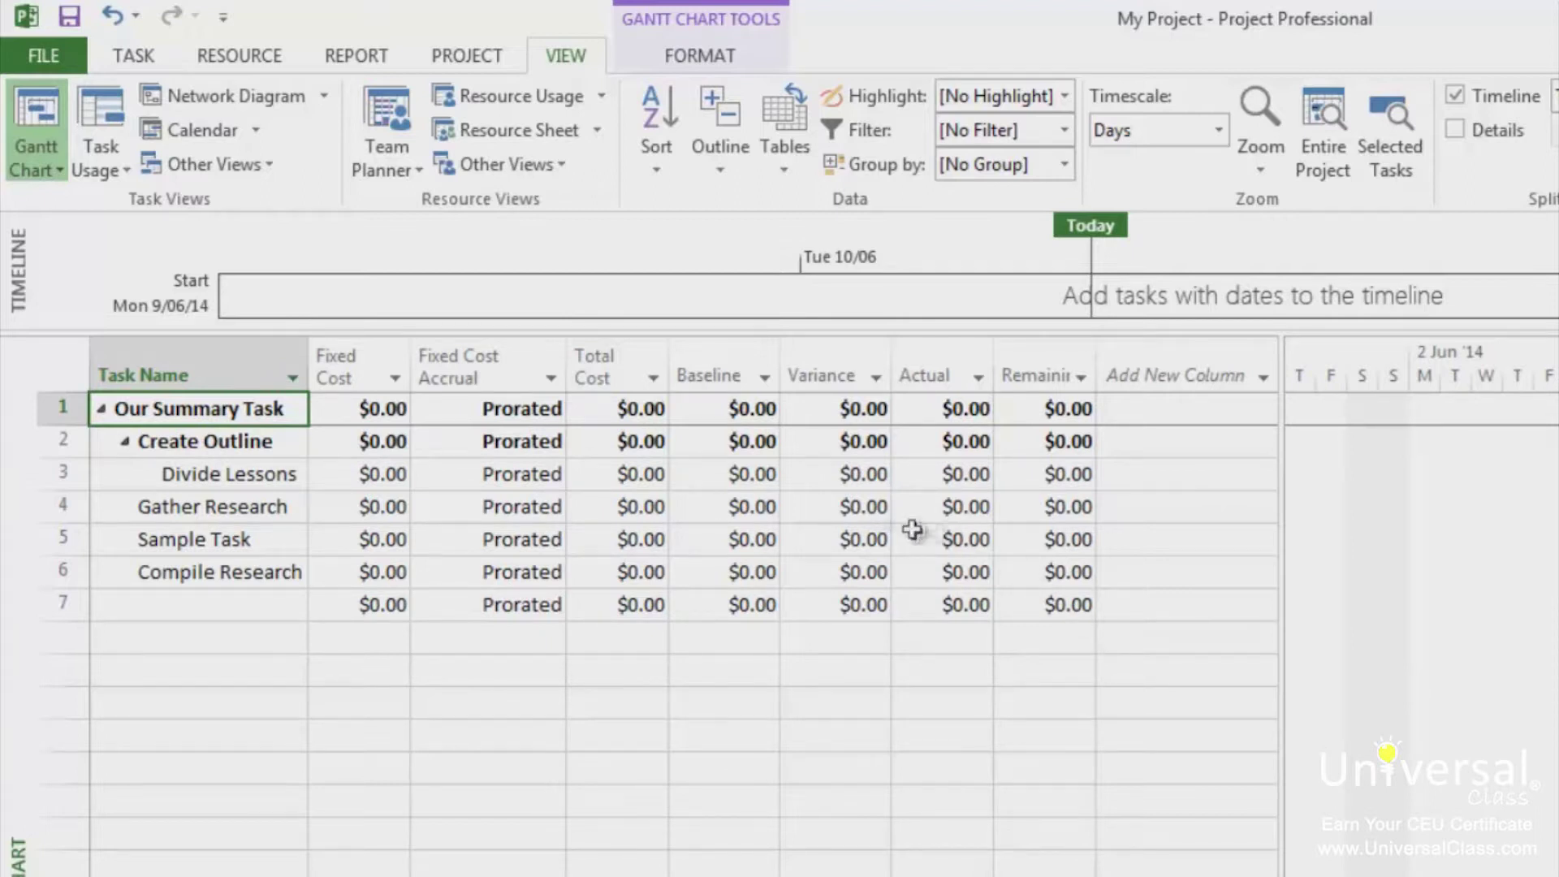
pyautogui.click(338, 468)
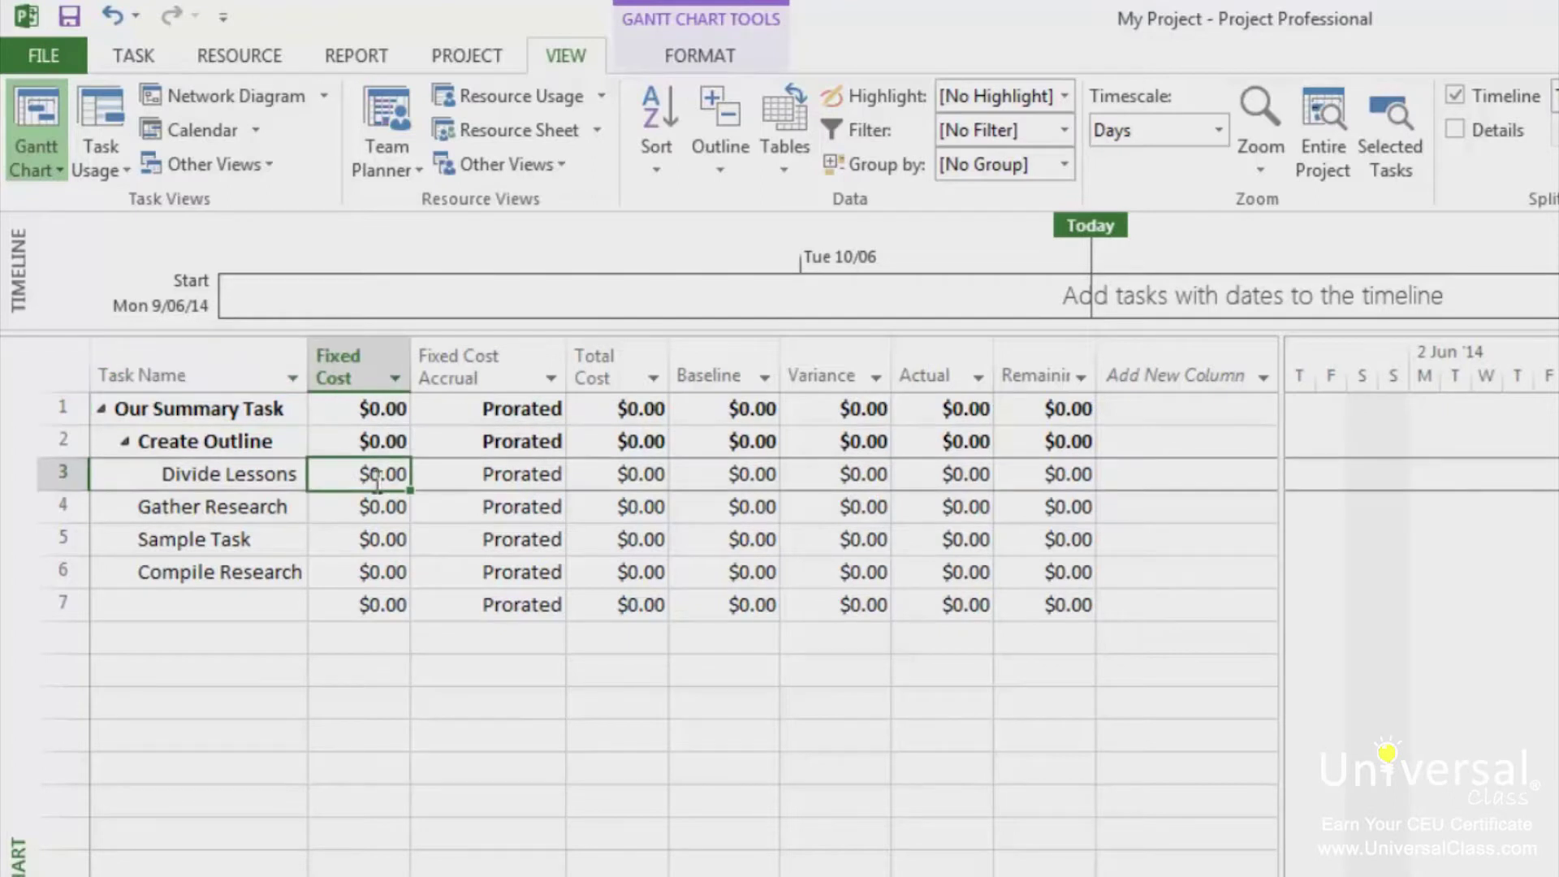
pyautogui.write('100')
pyautogui.press('Return')
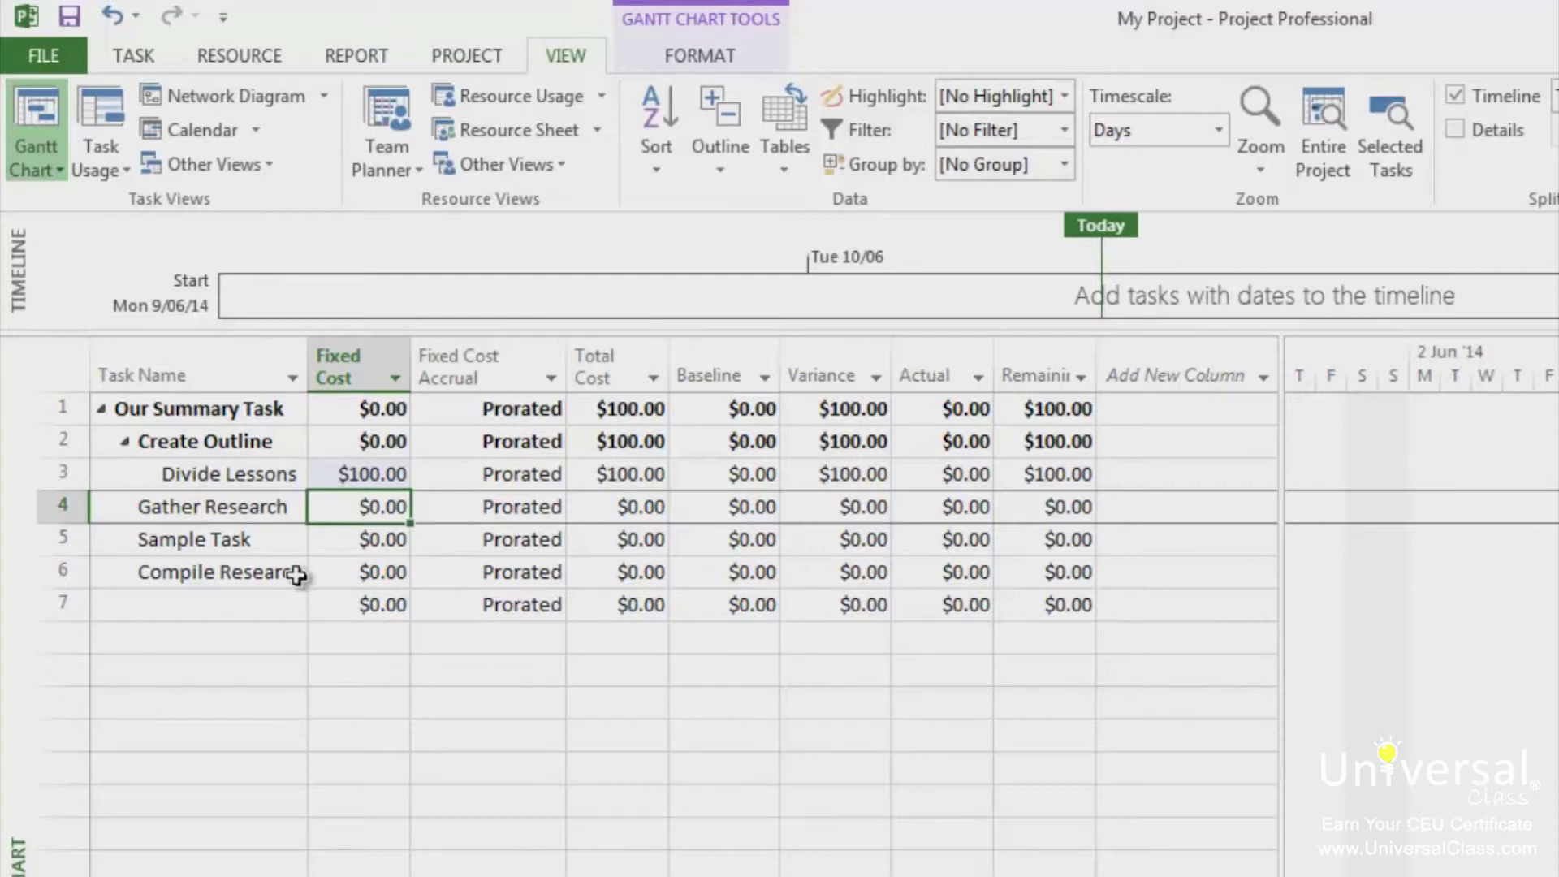
# Return to the Resource Sheet and set the MS Word resource's standard rate to $10.00/hr
pyautogui.click(534, 129)
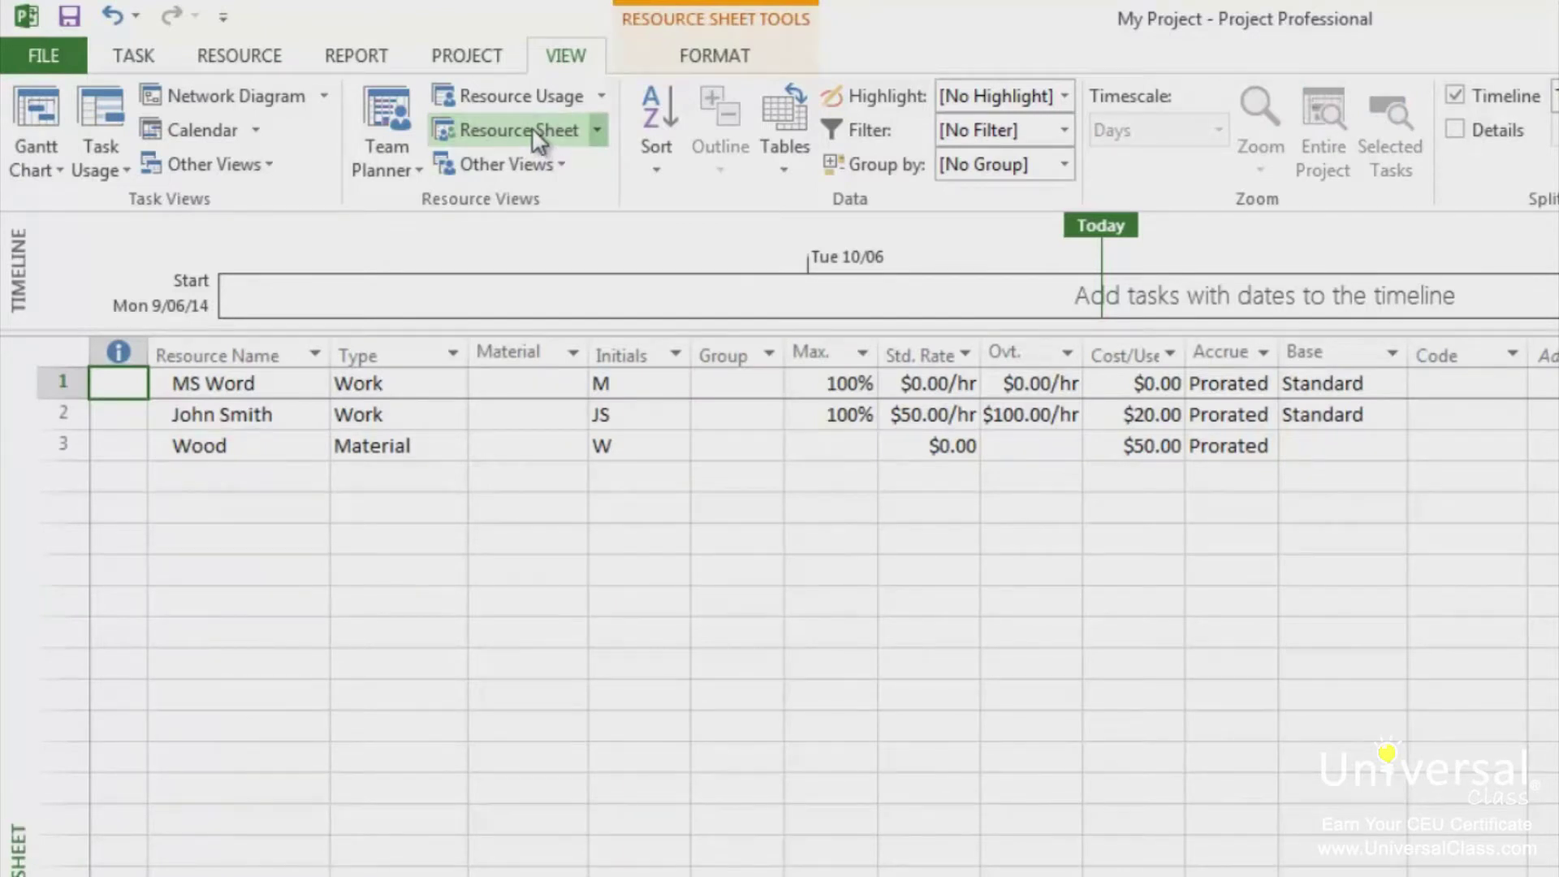
pyautogui.click(910, 380)
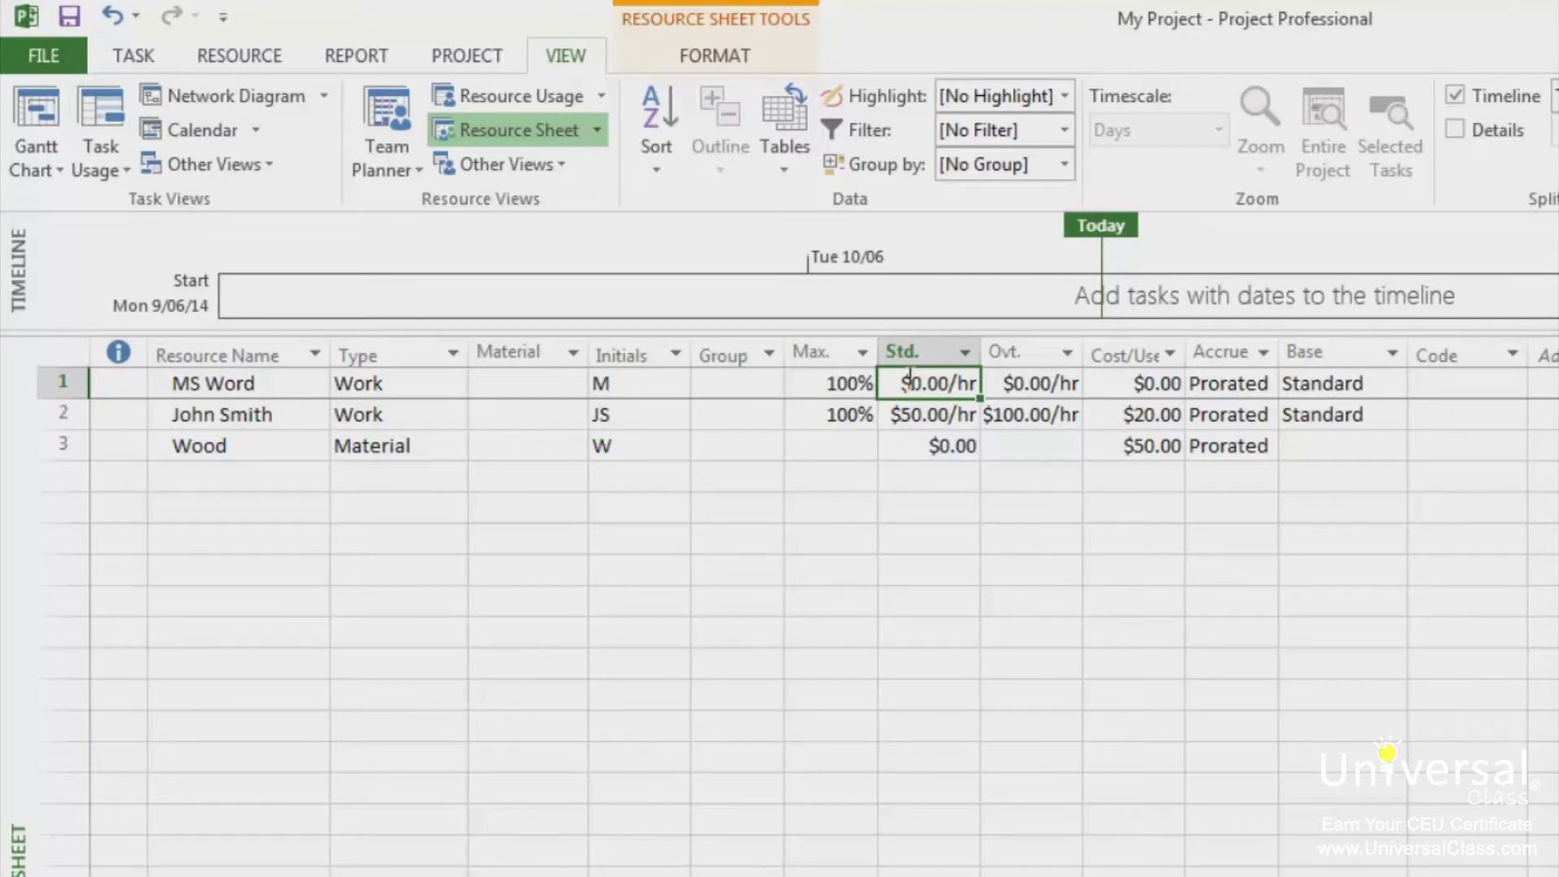
pyautogui.click(909, 378)
pyautogui.write('10')
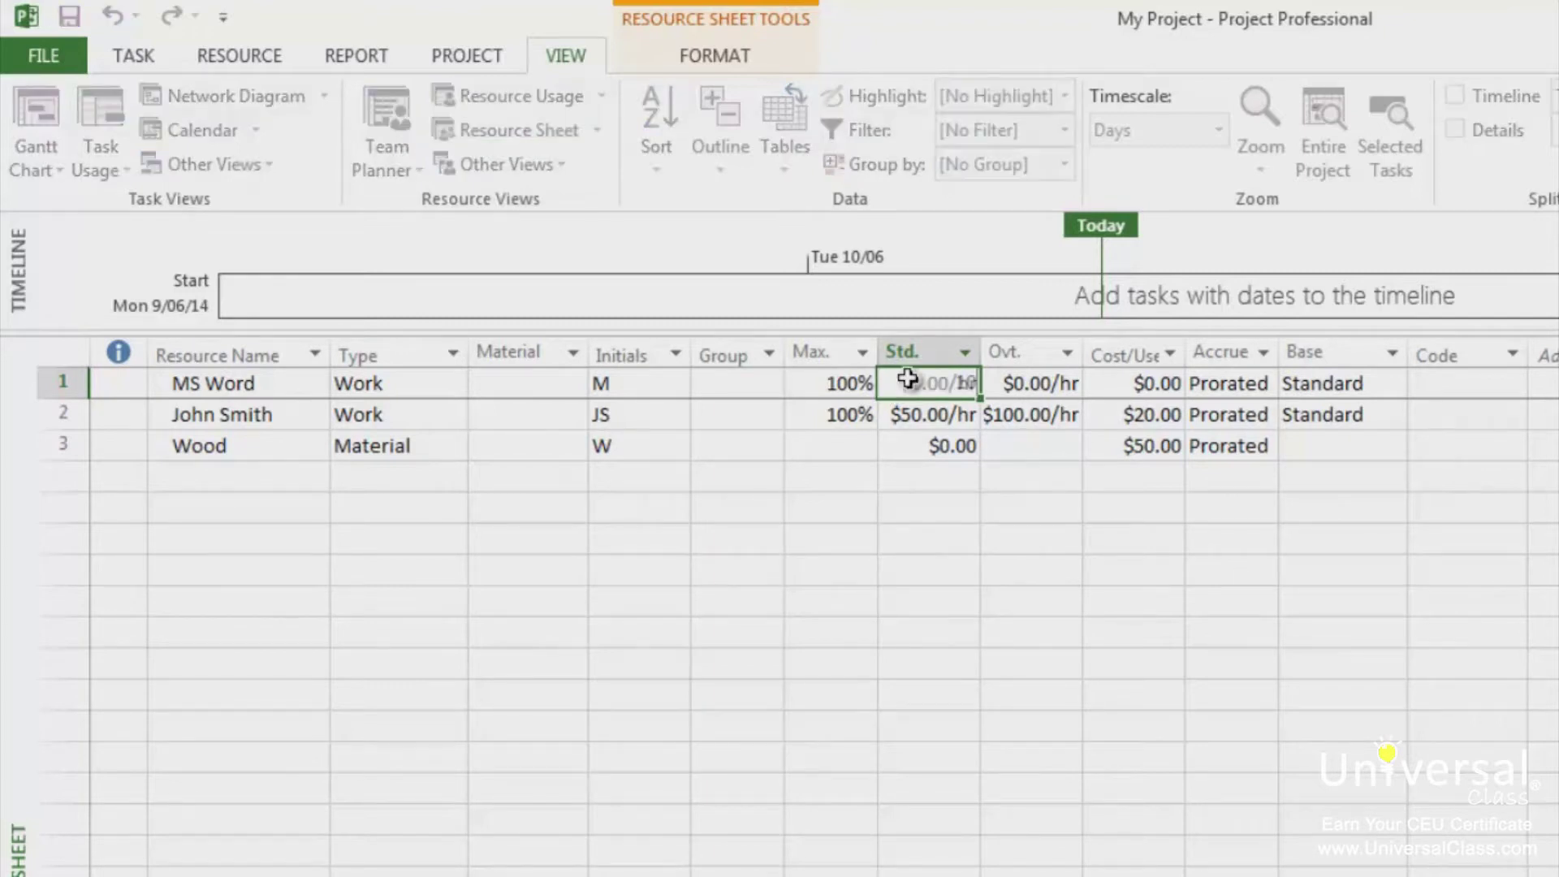
pyautogui.press('Return')
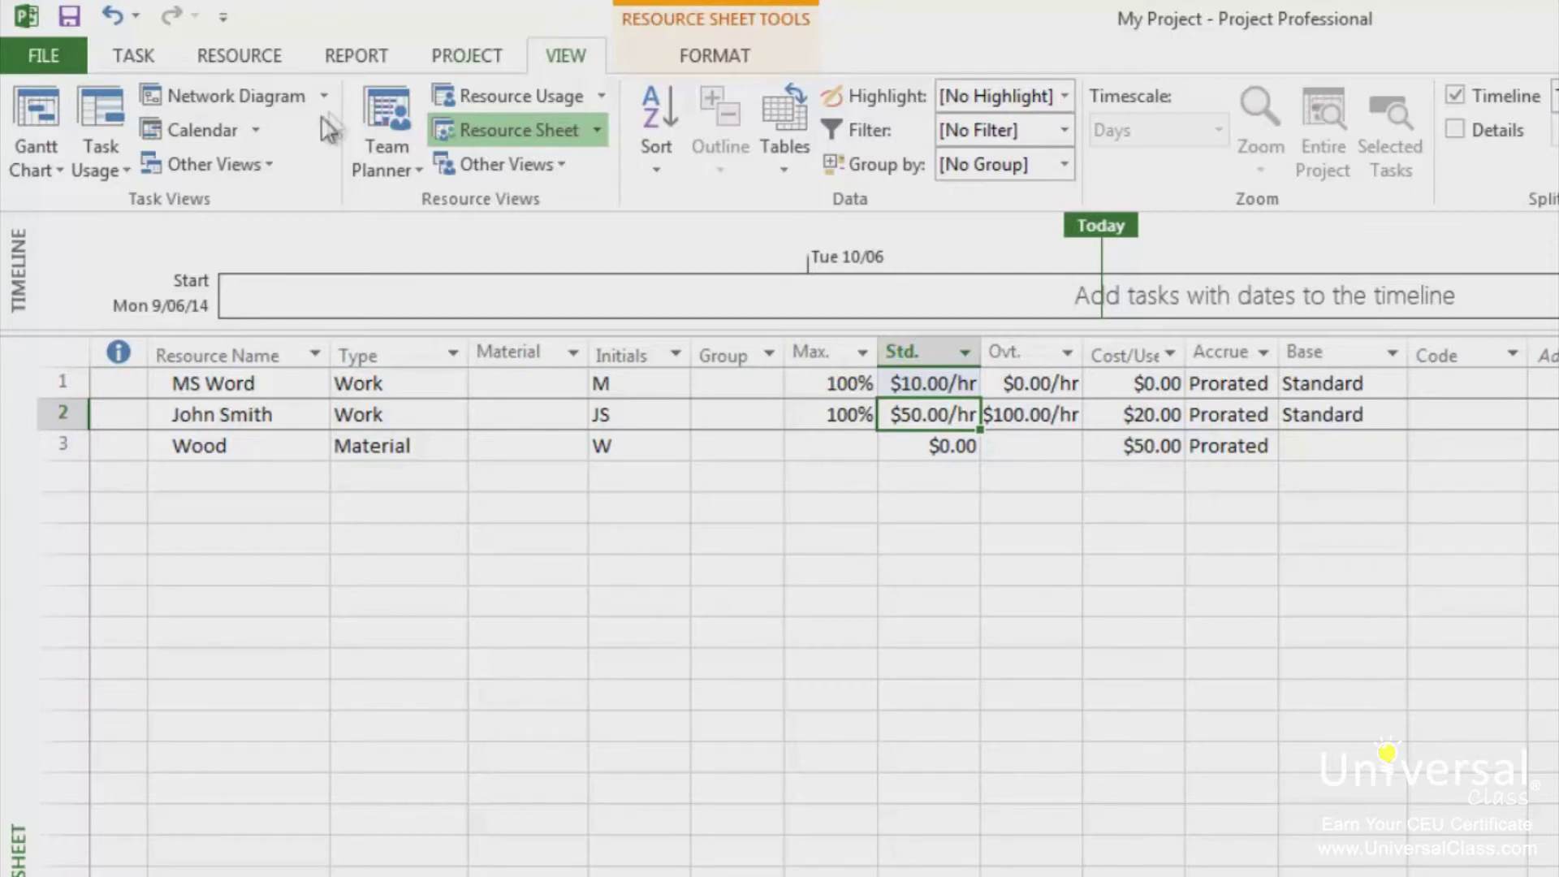
# Check the task costs in the Gantt Chart view and switch its table back to Entry
pyautogui.click(36, 110)
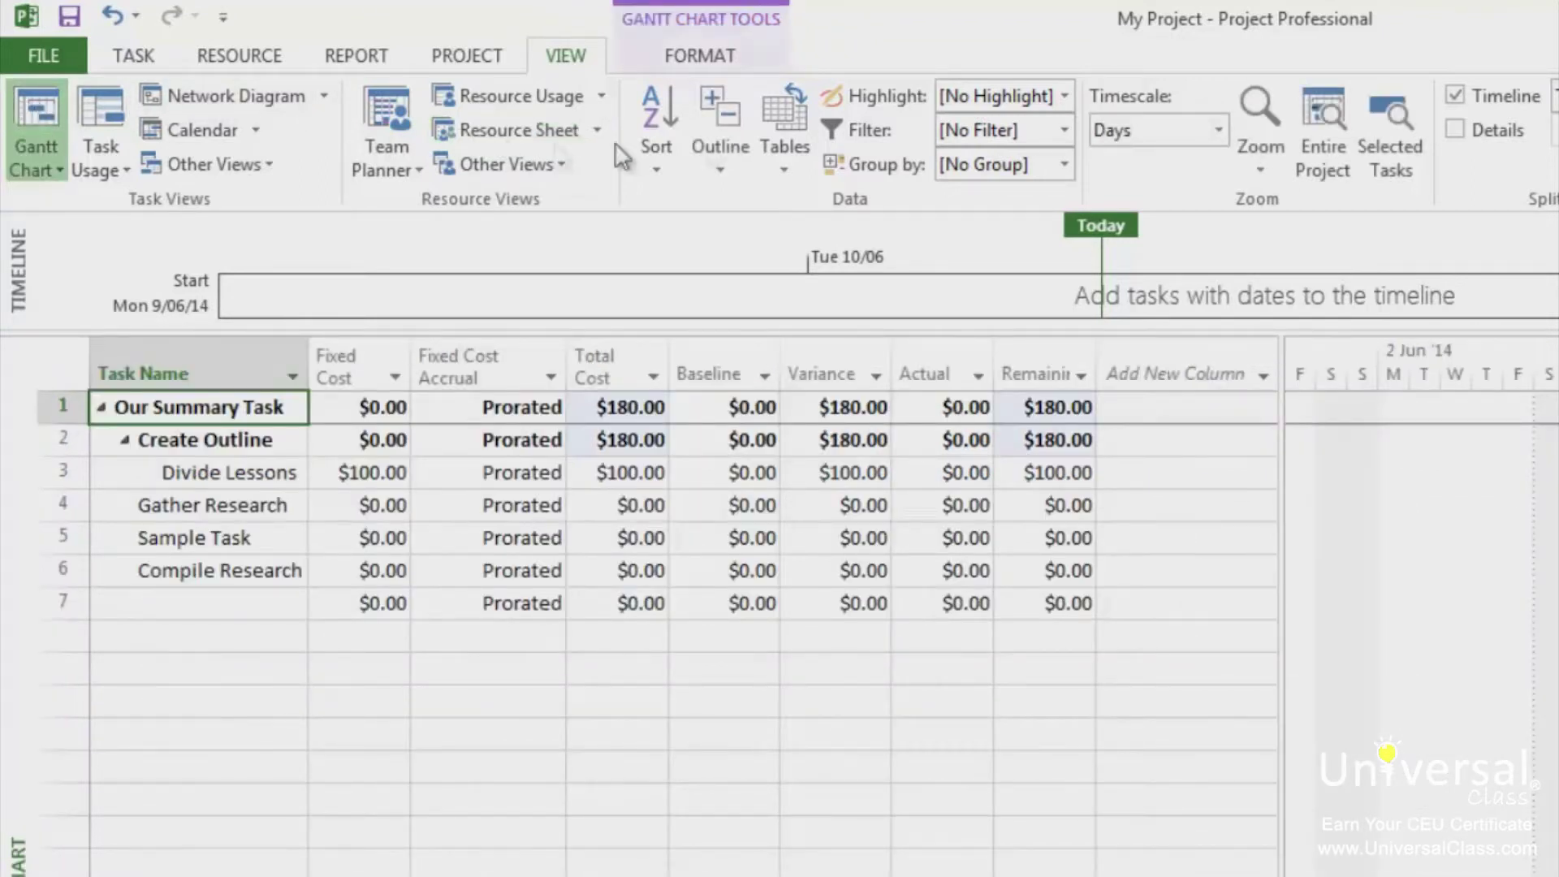
pyautogui.click(783, 168)
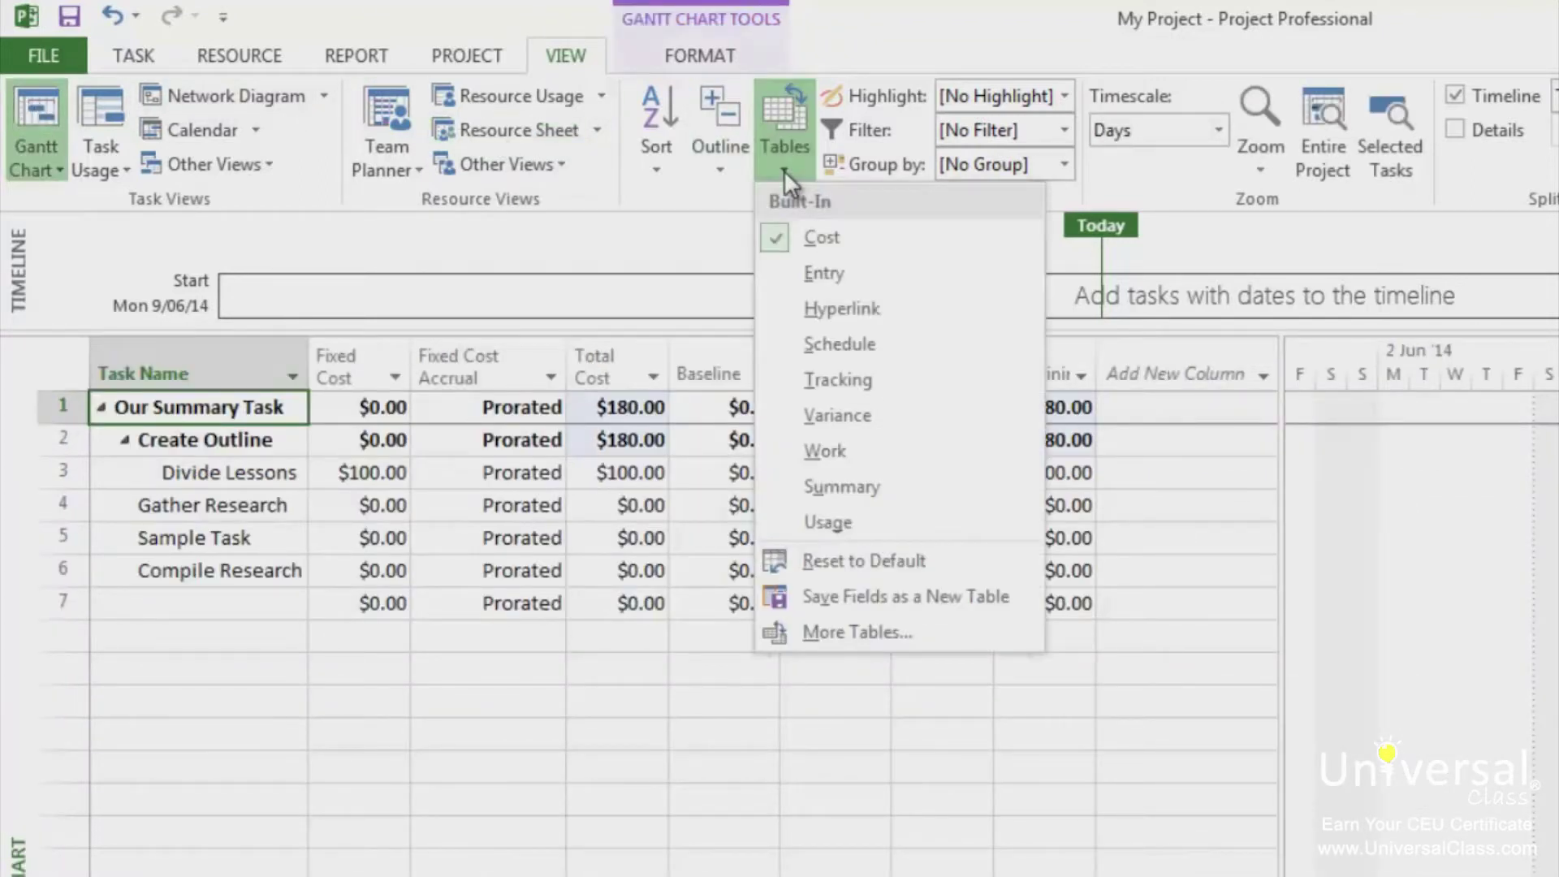
pyautogui.click(812, 271)
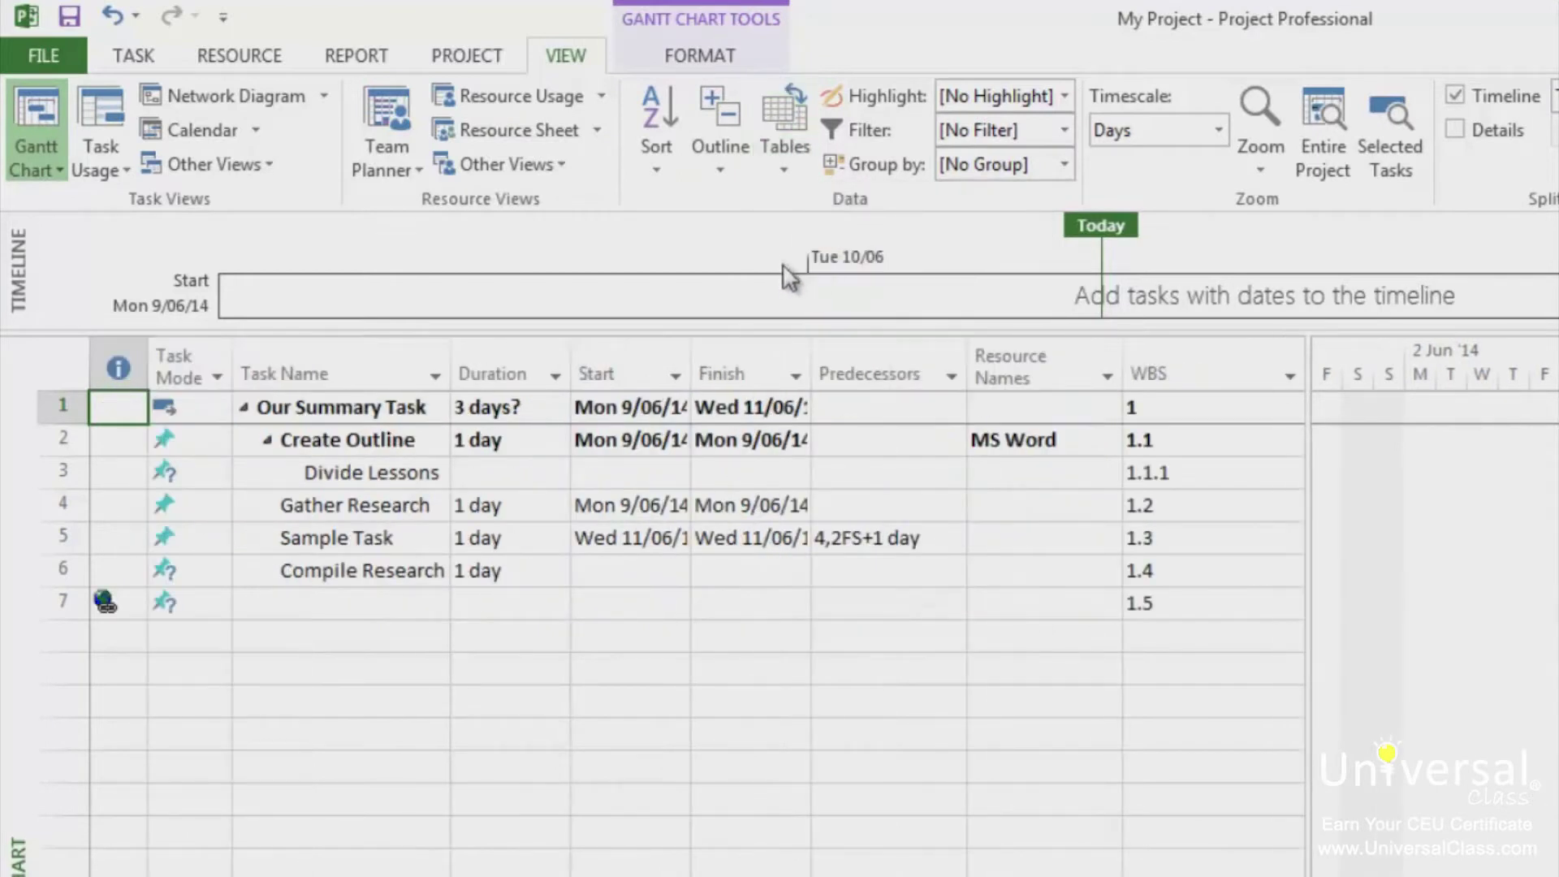
# Assign the person resource to the Divide Lessons task at 100% units and close the Assign Resources dialog
pyautogui.click(264, 61)
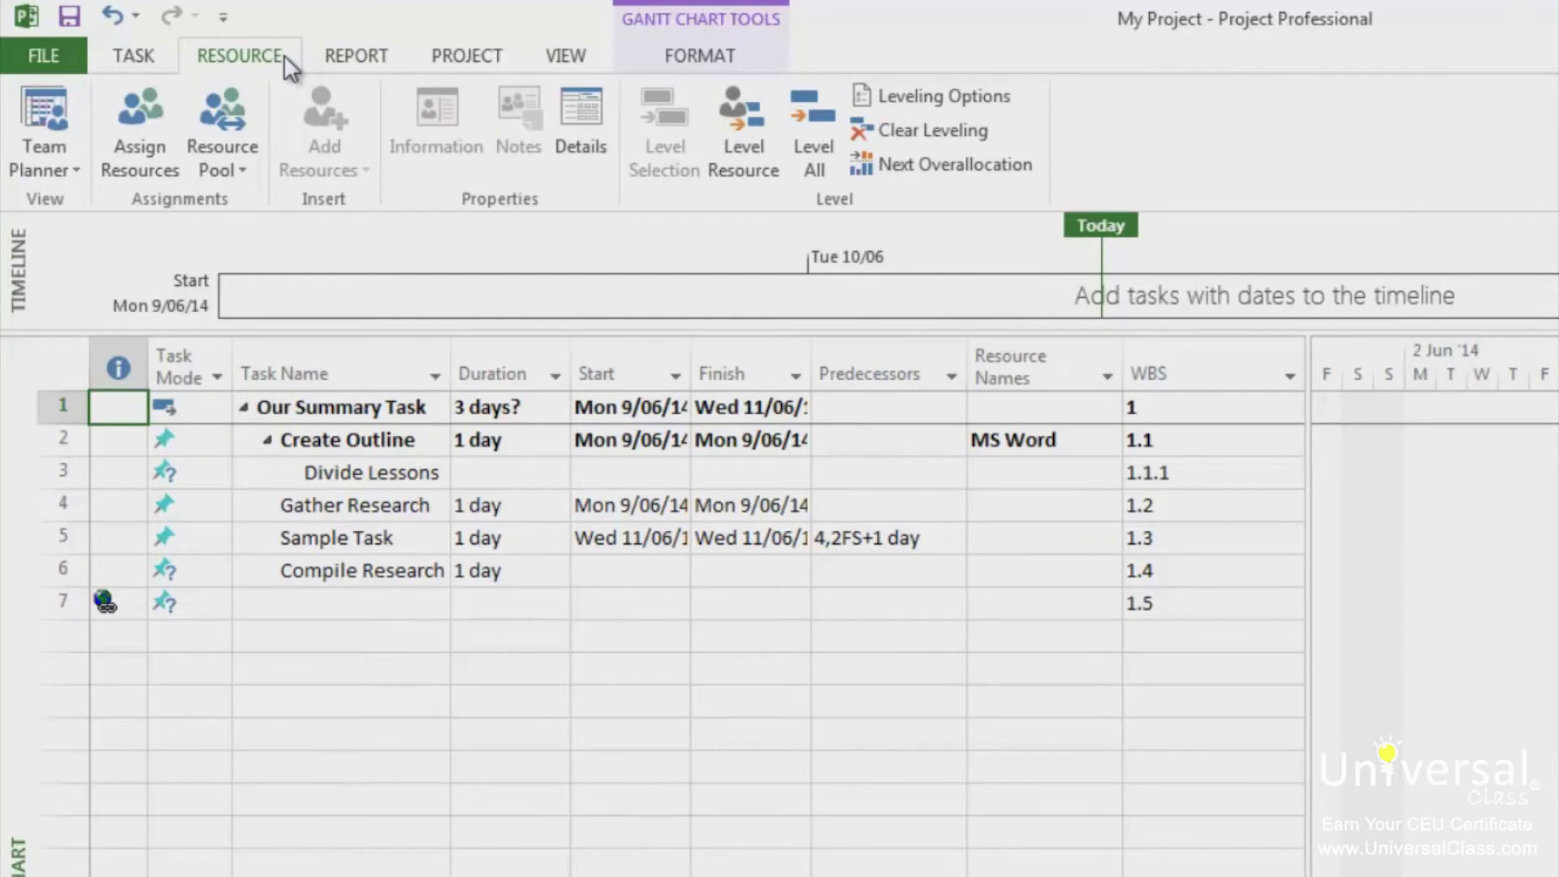
pyautogui.click(373, 472)
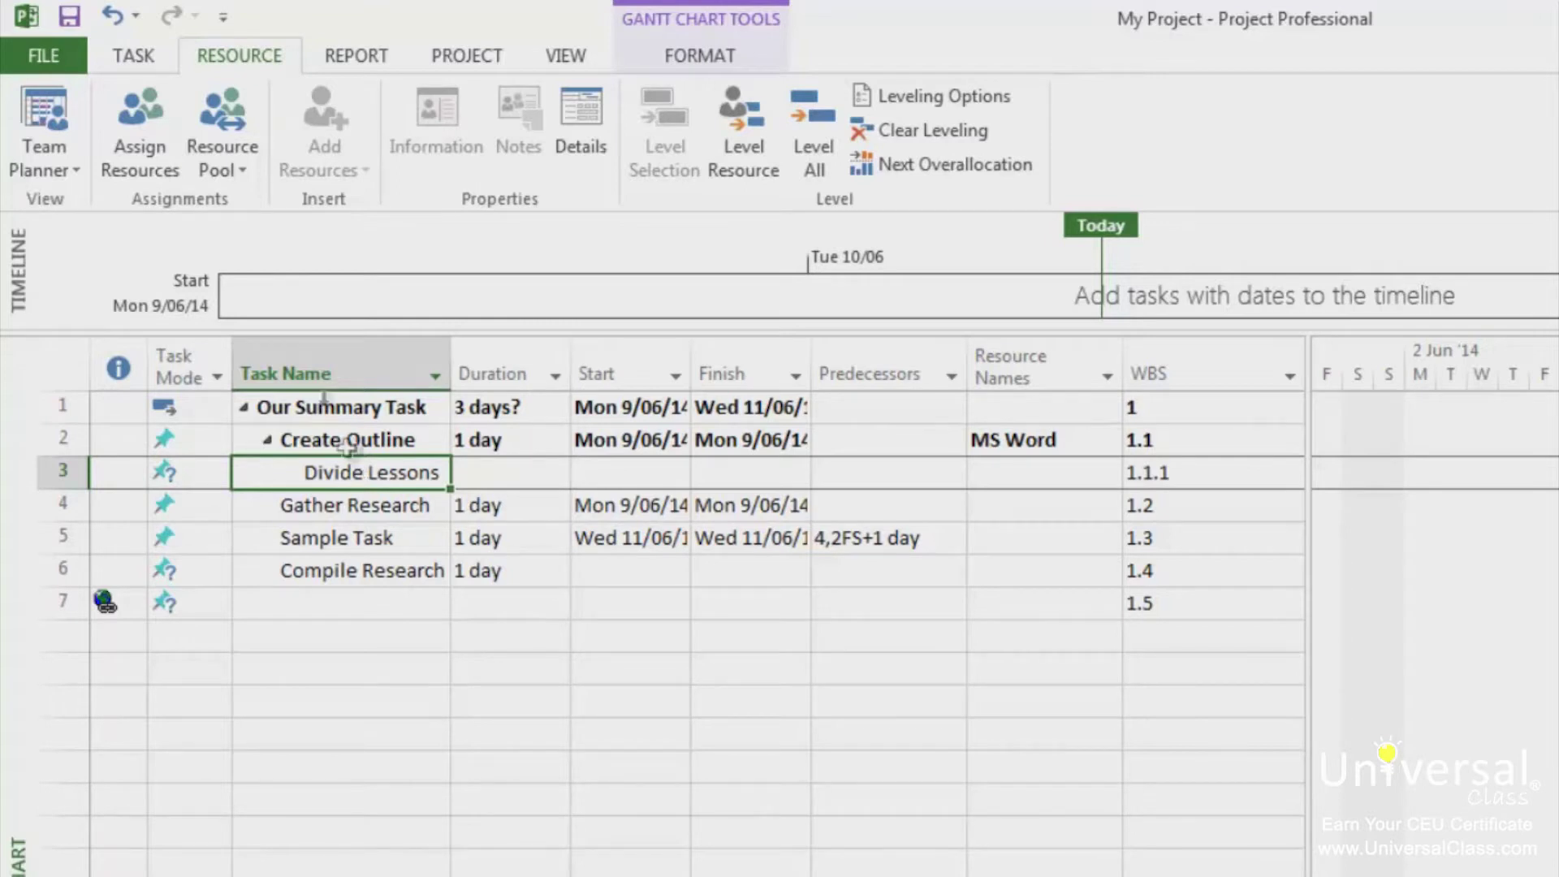
pyautogui.click(143, 137)
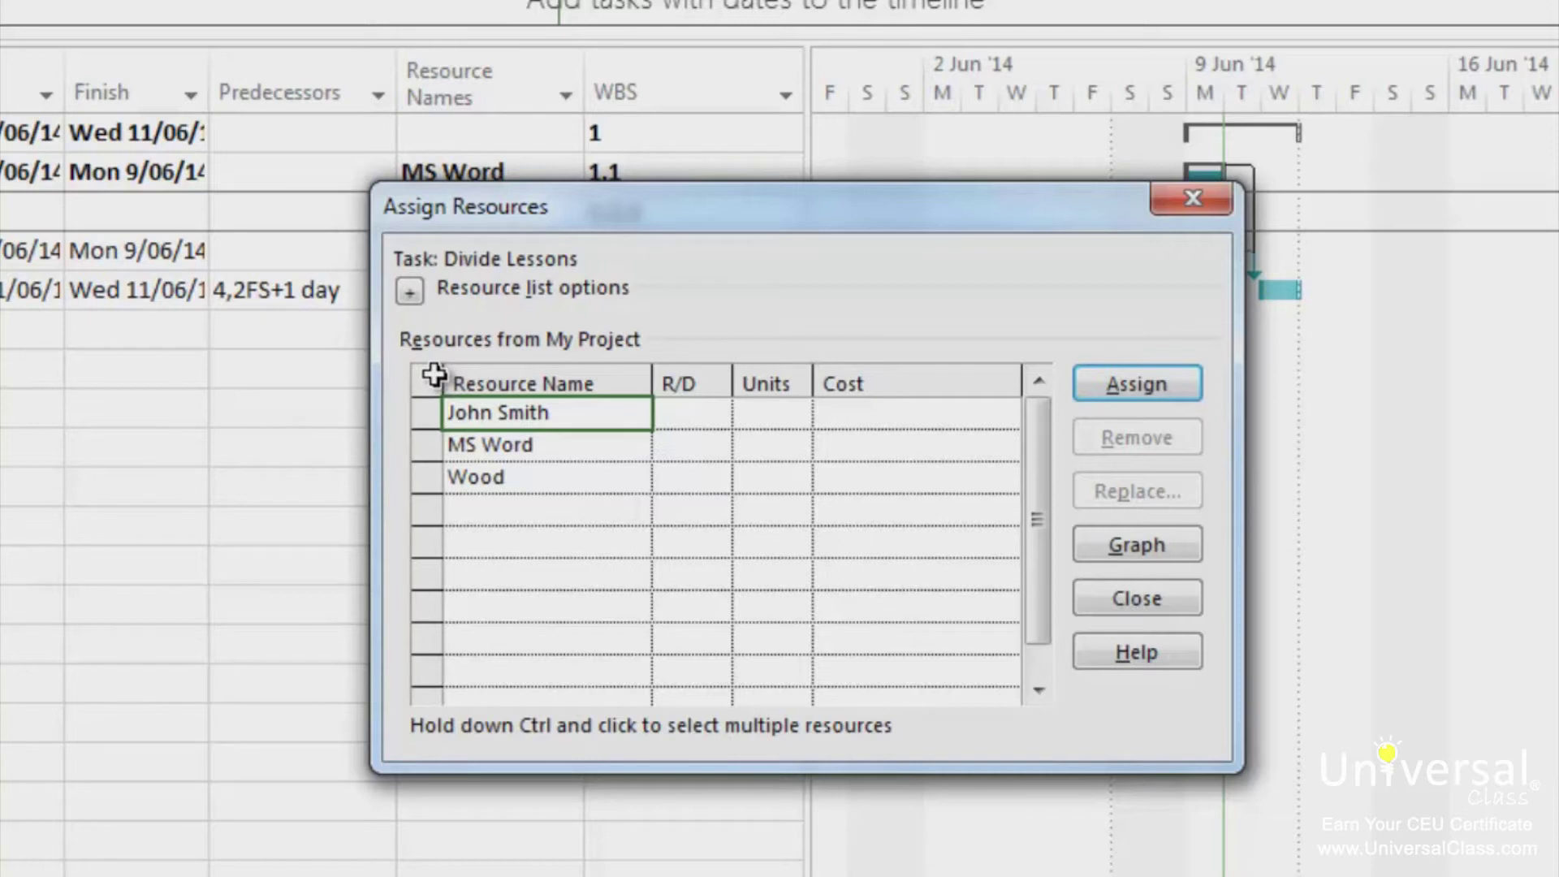
pyautogui.click(759, 412)
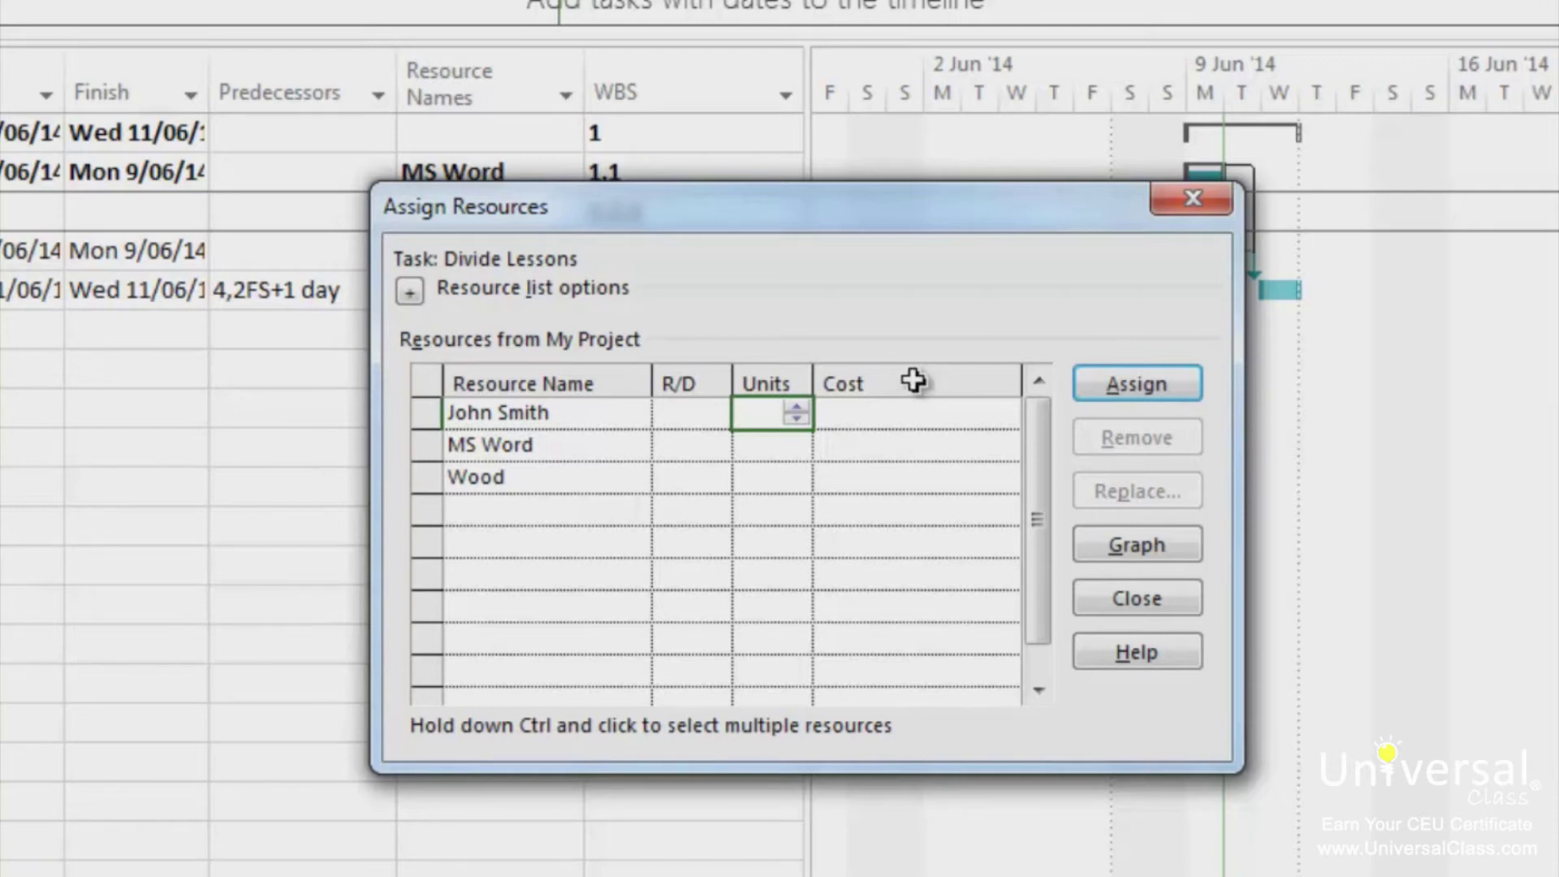
pyautogui.click(798, 406)
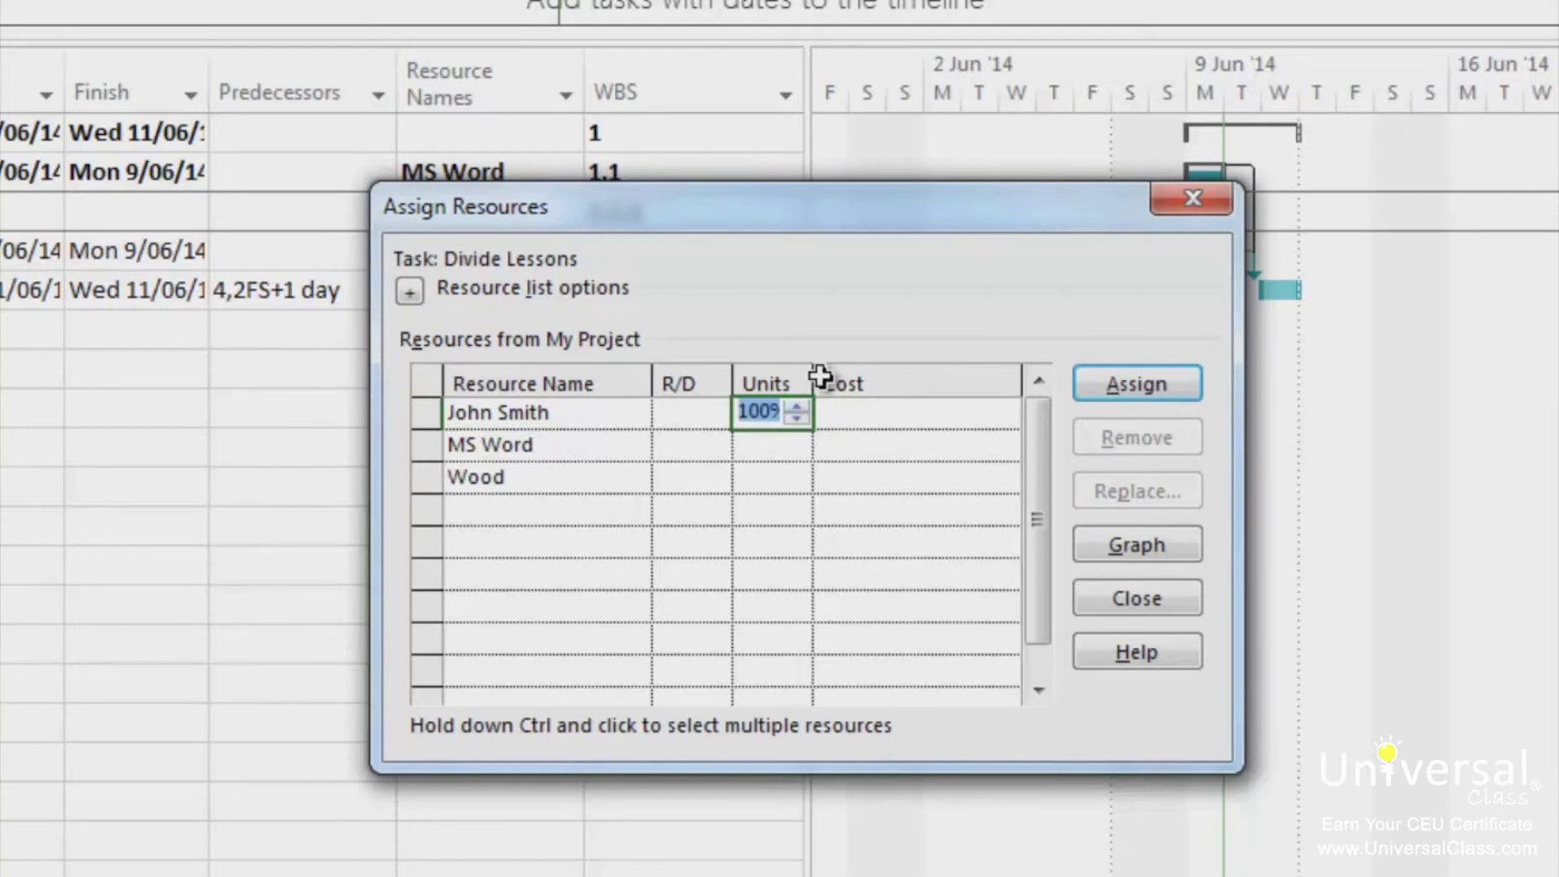
pyautogui.click(1186, 387)
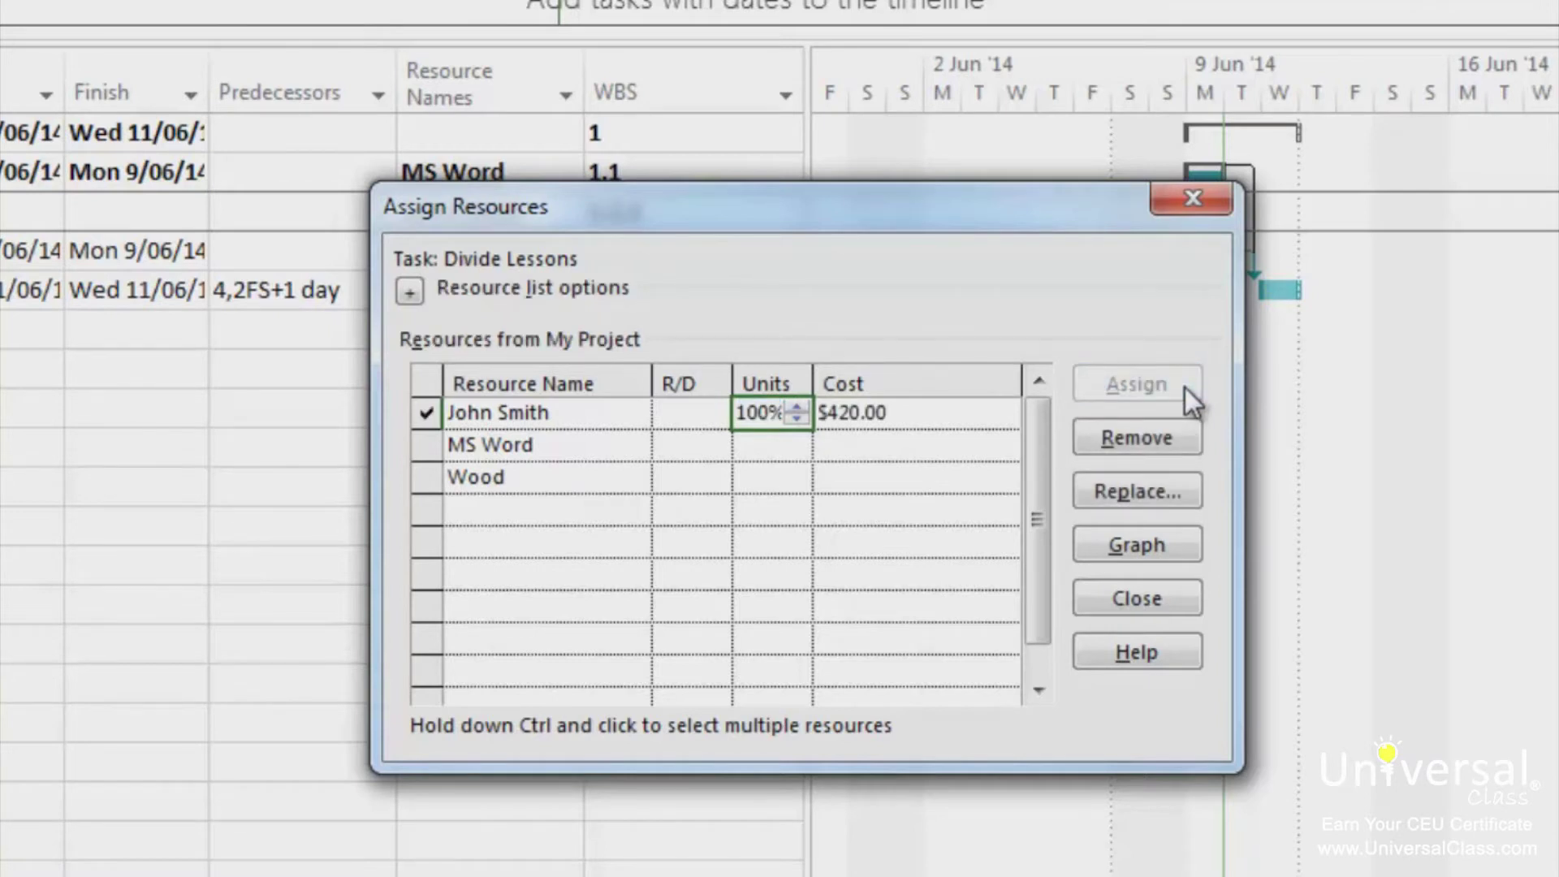
pyautogui.click(1156, 601)
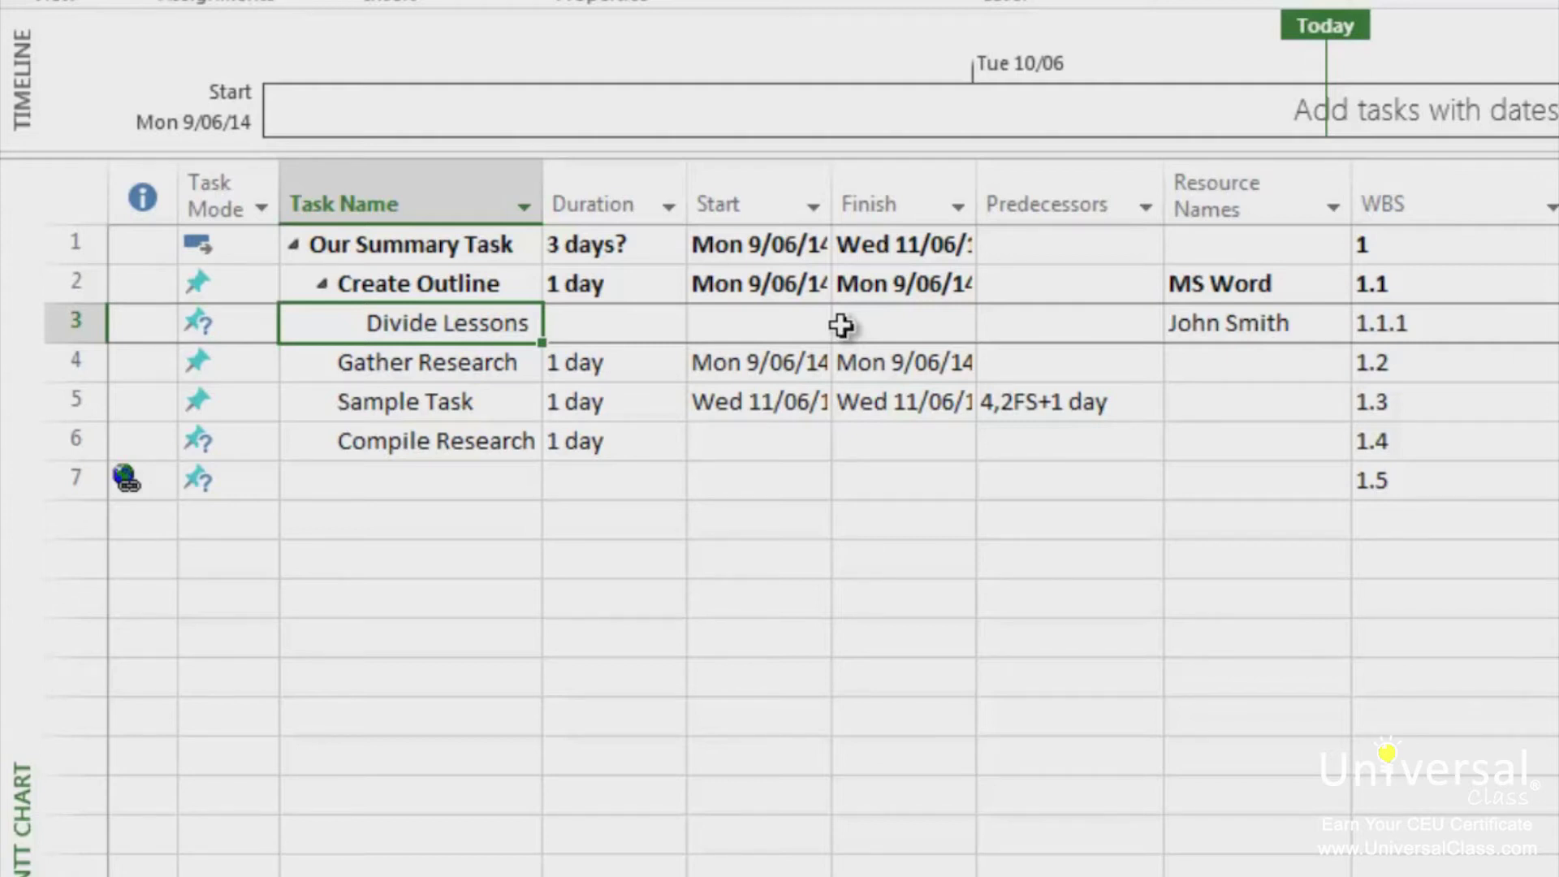
# Set the Gather Research task to Auto Schedule and make it effort driven in its advanced task information
pyautogui.click(480, 362)
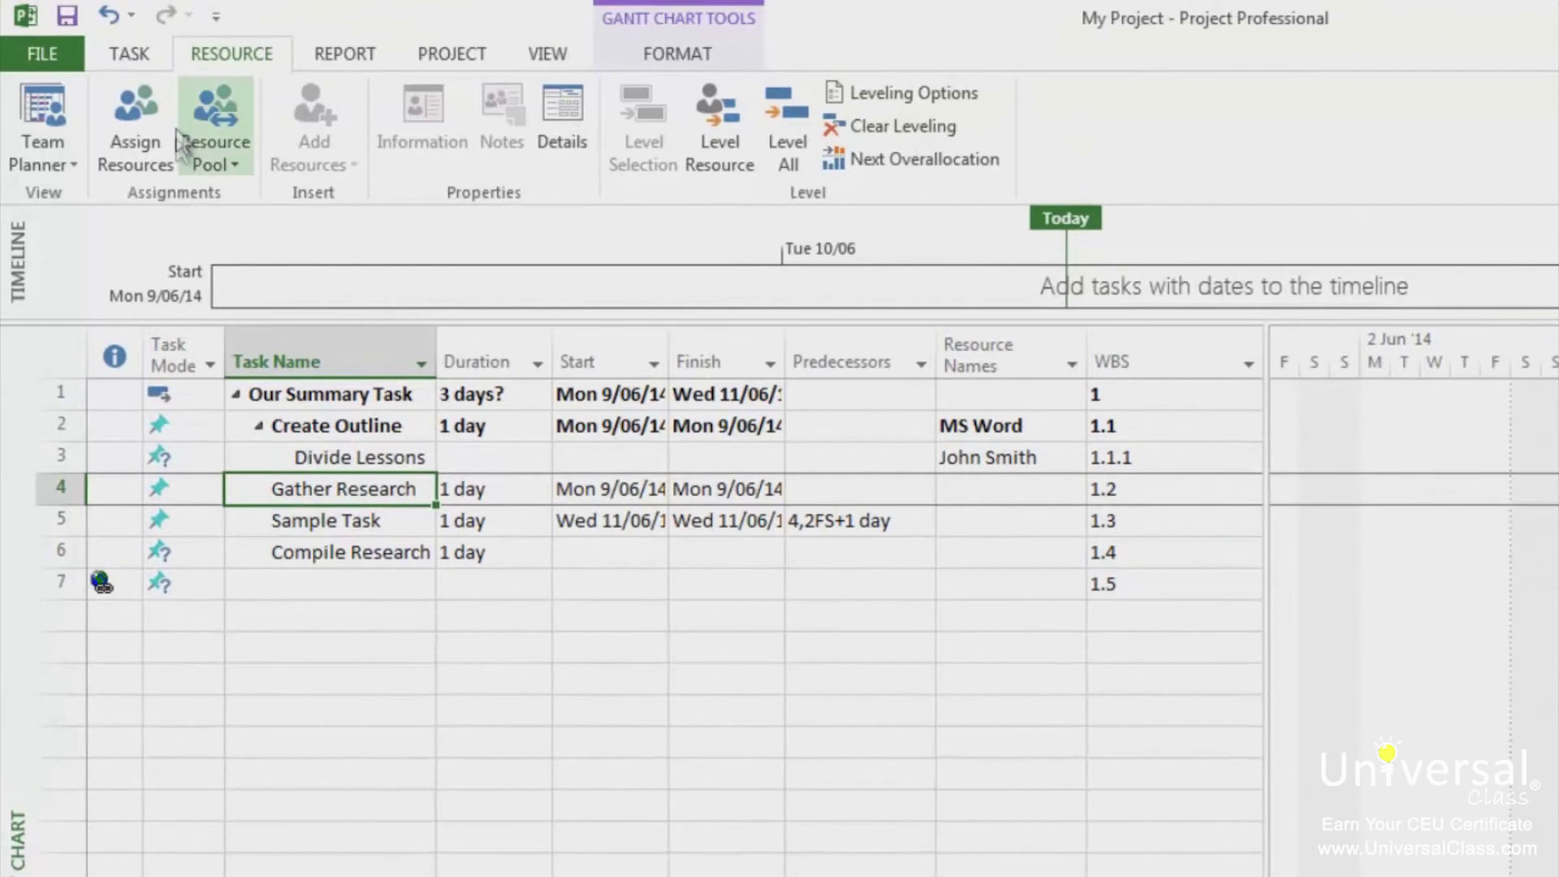
pyautogui.click(126, 54)
pyautogui.click(1006, 134)
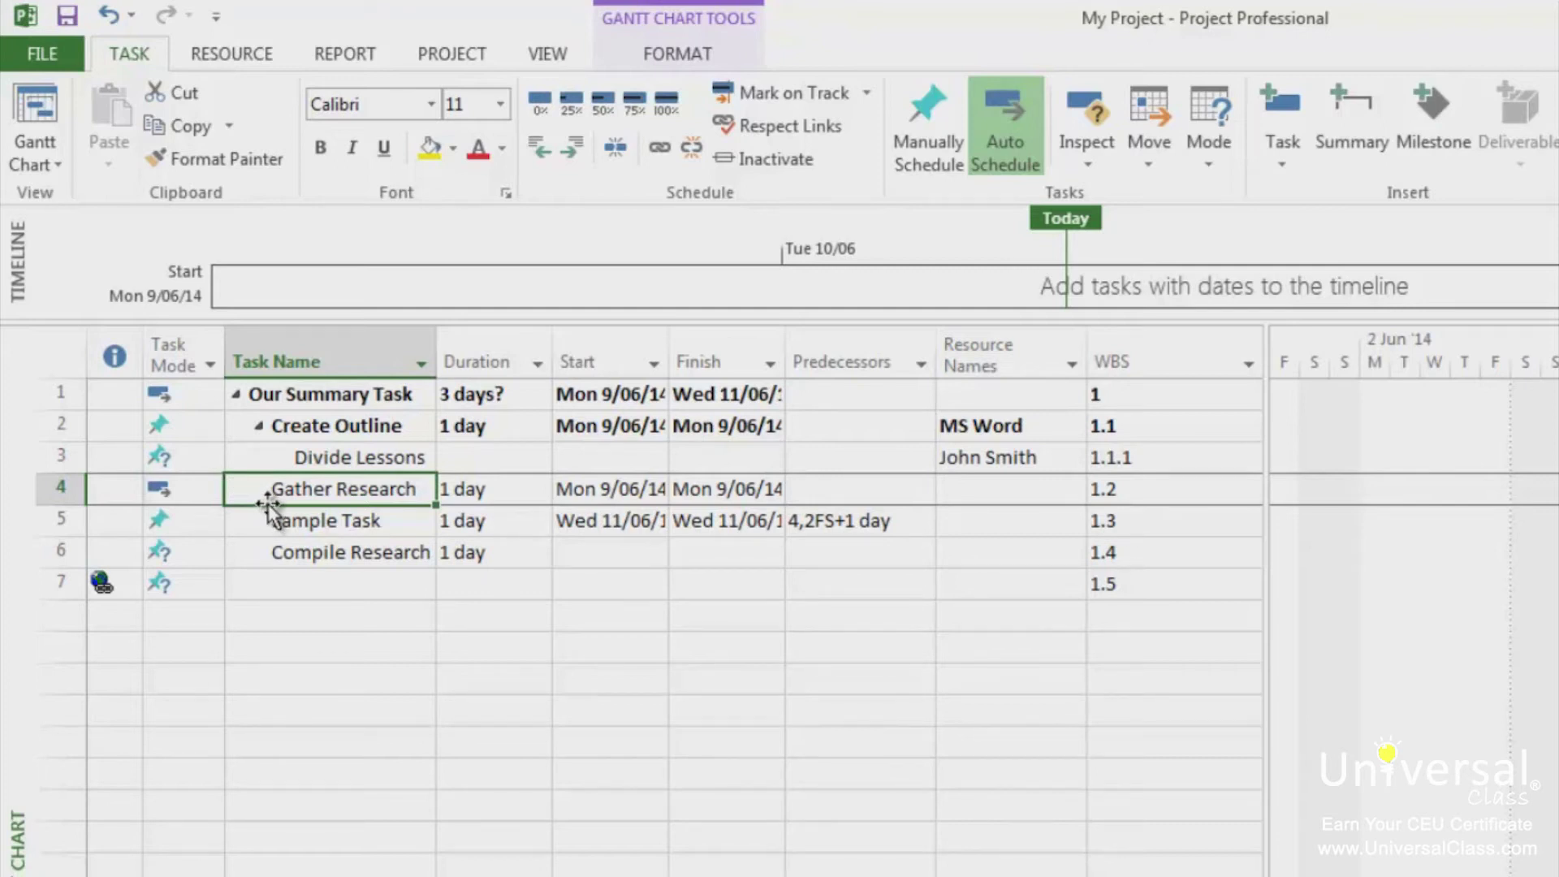
pyautogui.doubleClick(358, 487)
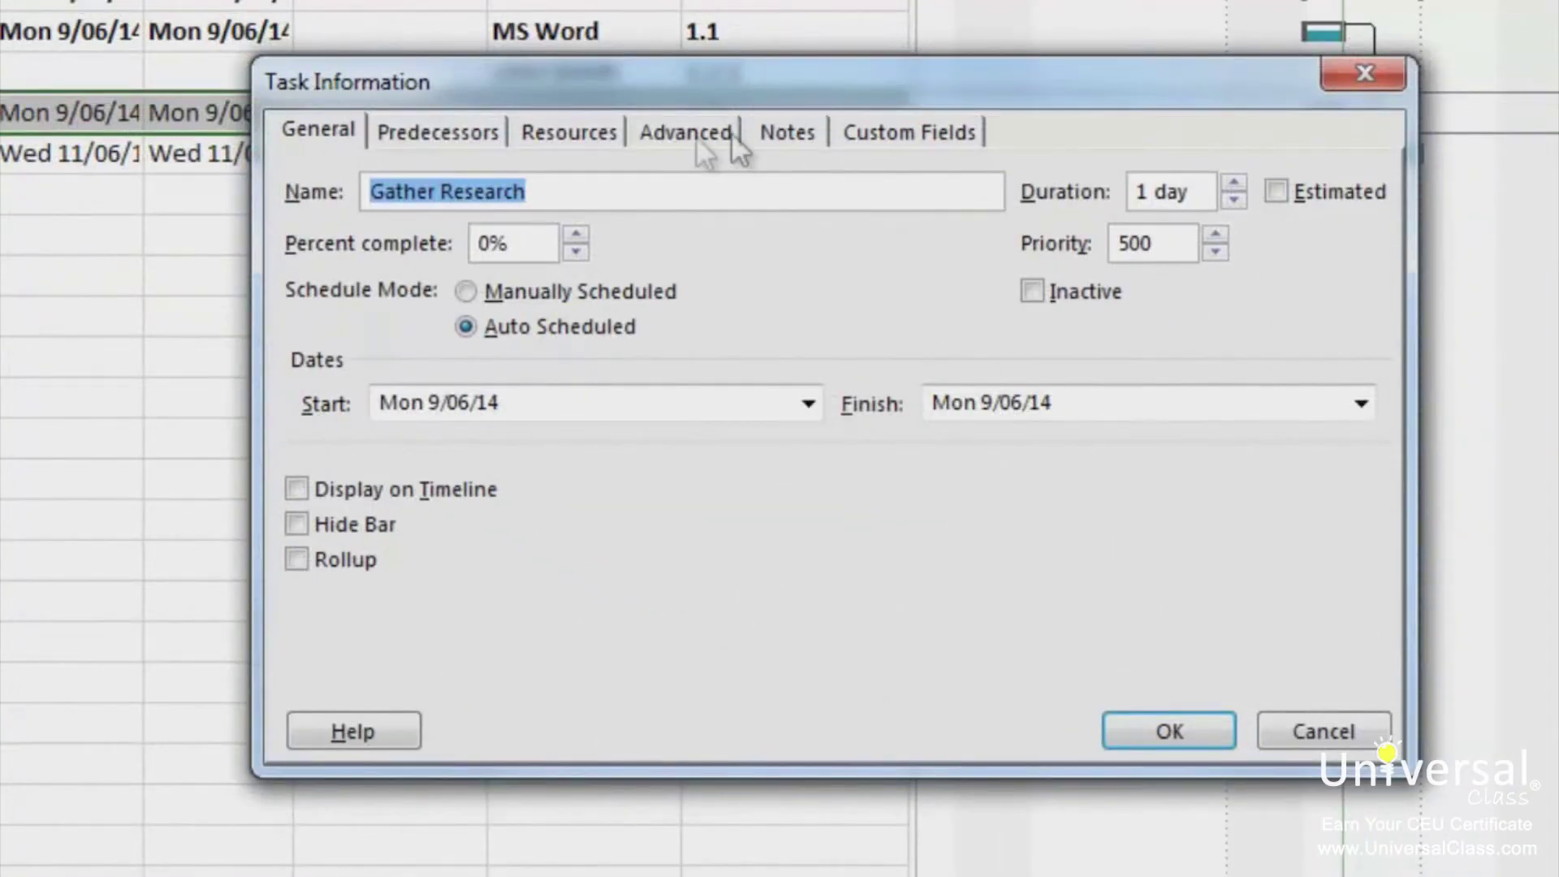
pyautogui.click(658, 134)
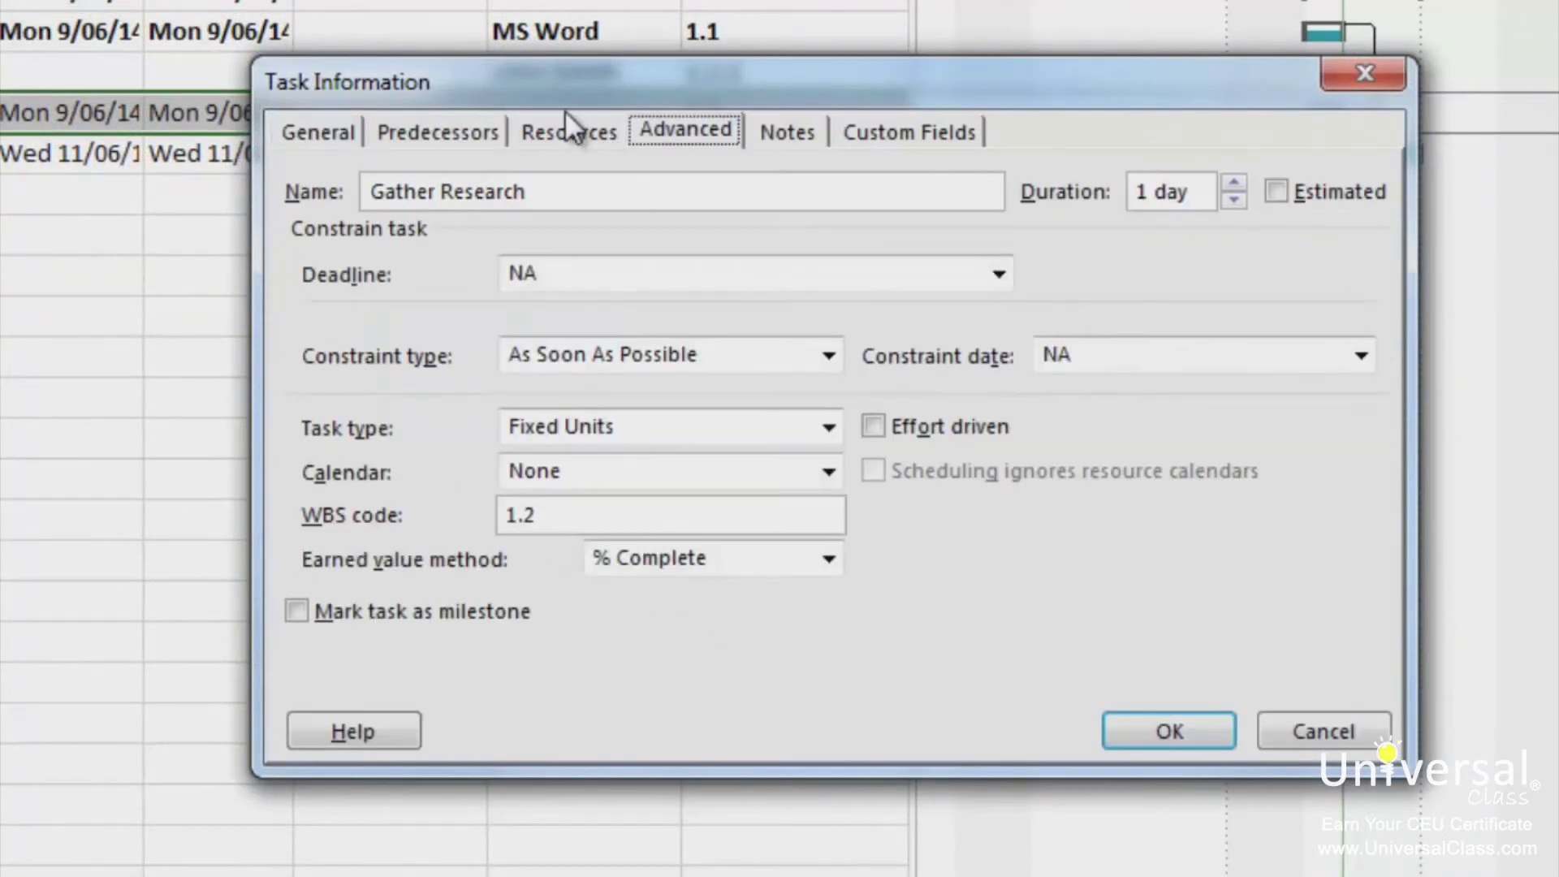
pyautogui.click(929, 428)
pyautogui.click(1166, 731)
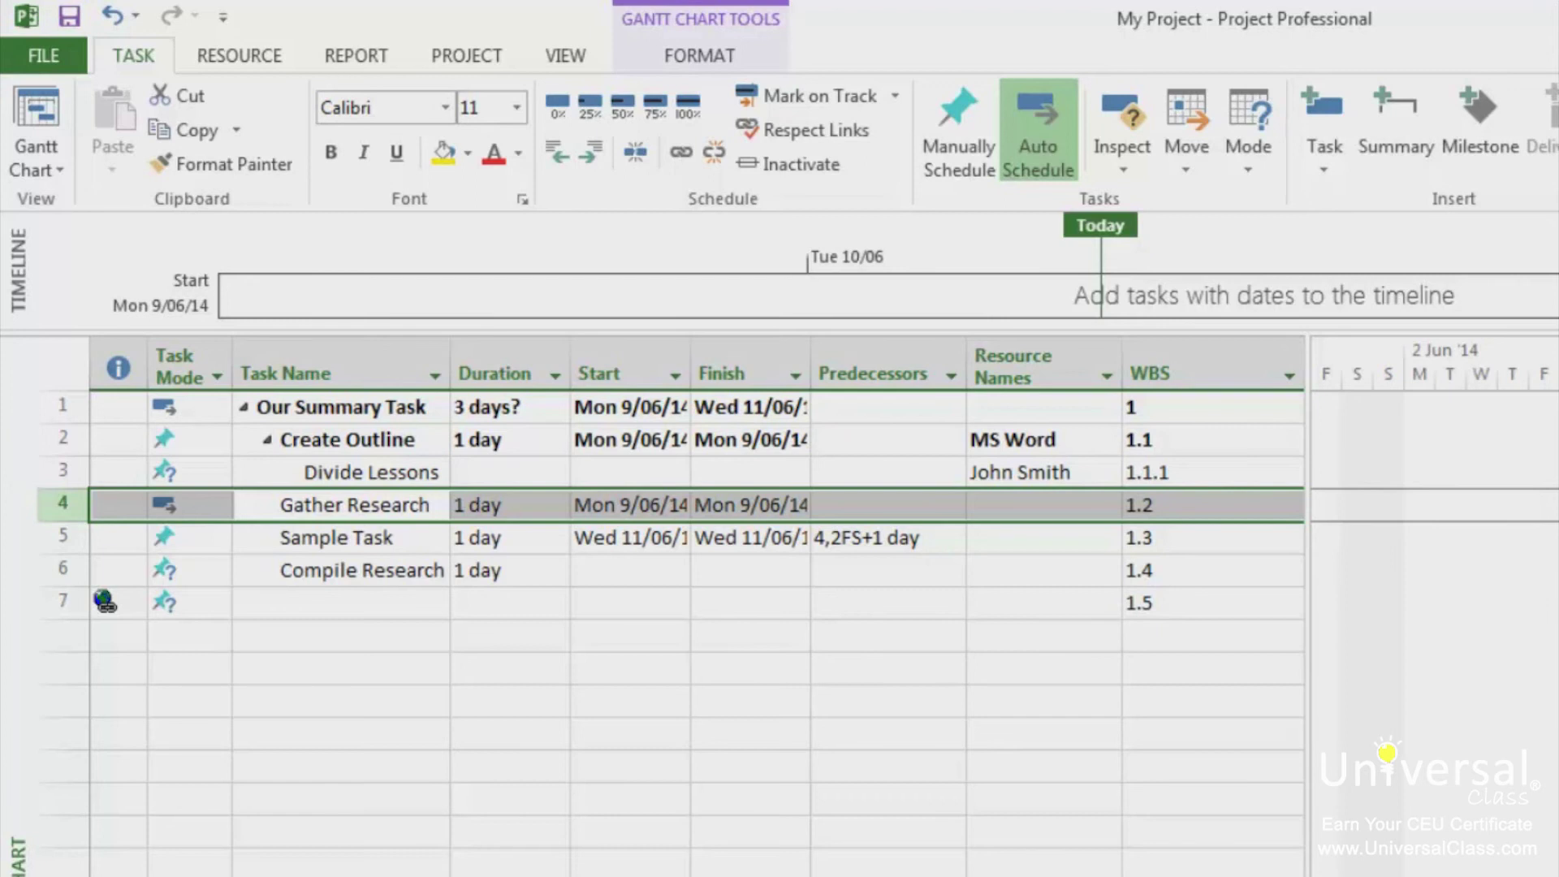
# From the Resource Sheet, open the Change Working Time calendar of the person resource in row 2
pyautogui.click(566, 56)
pyautogui.click(524, 130)
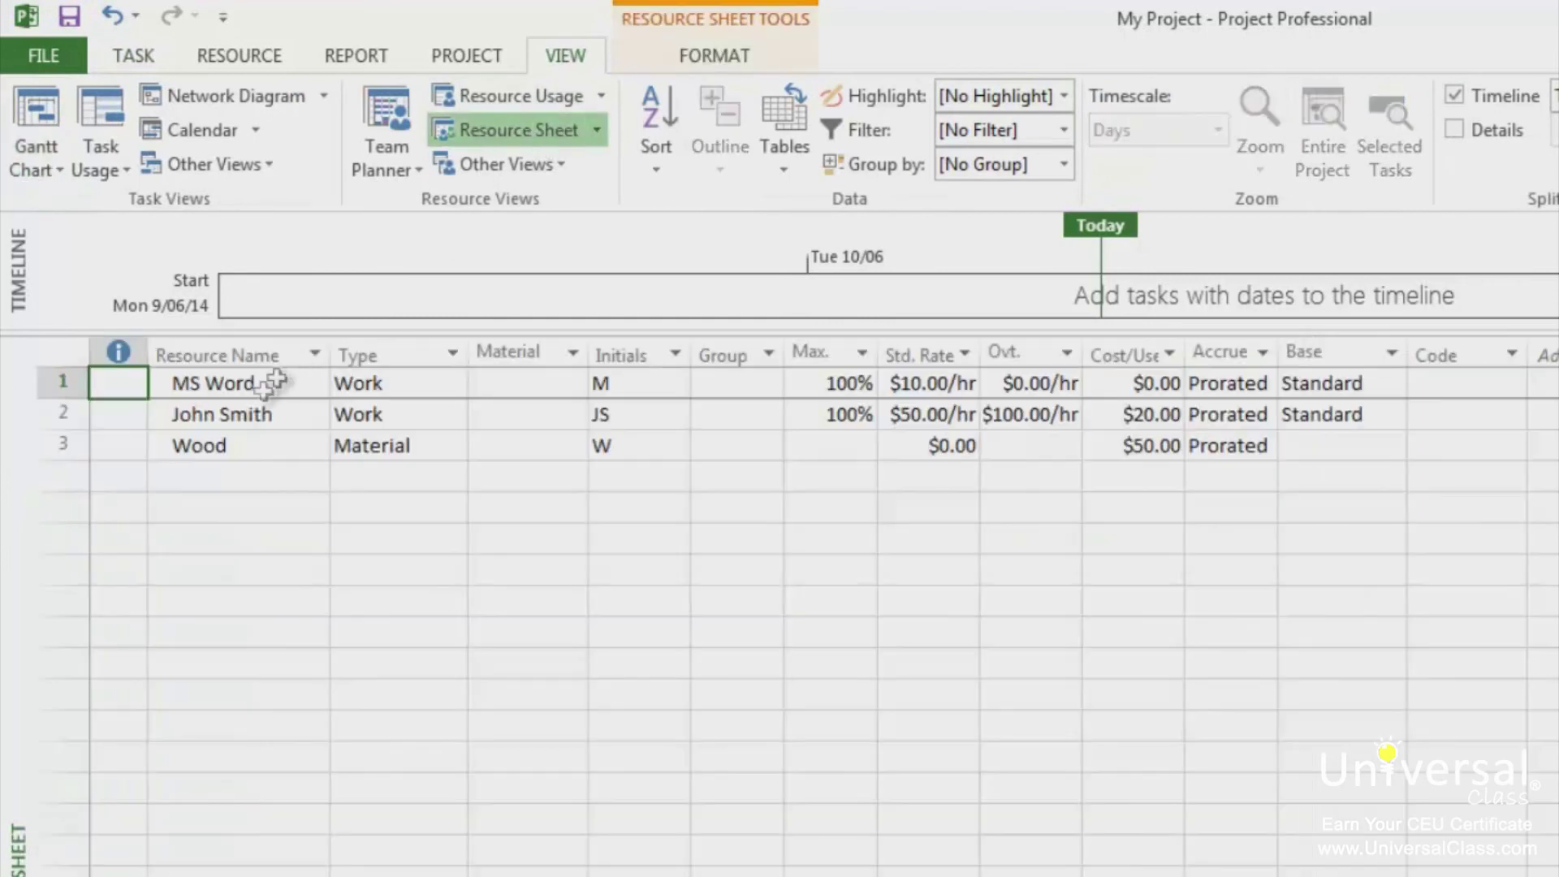
pyautogui.doubleClick(253, 417)
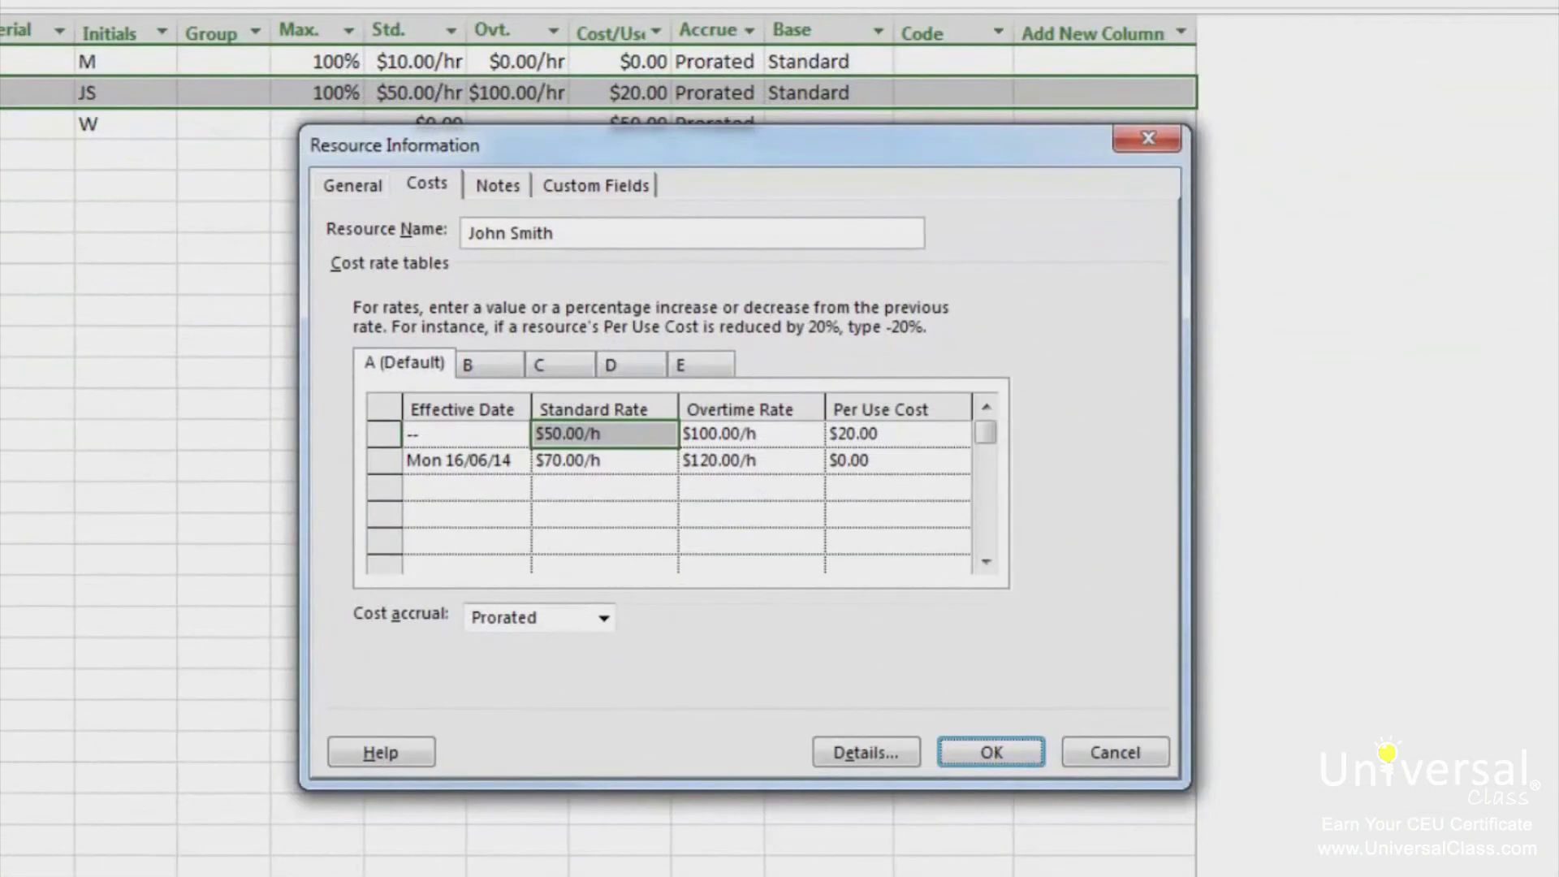
pyautogui.click(361, 186)
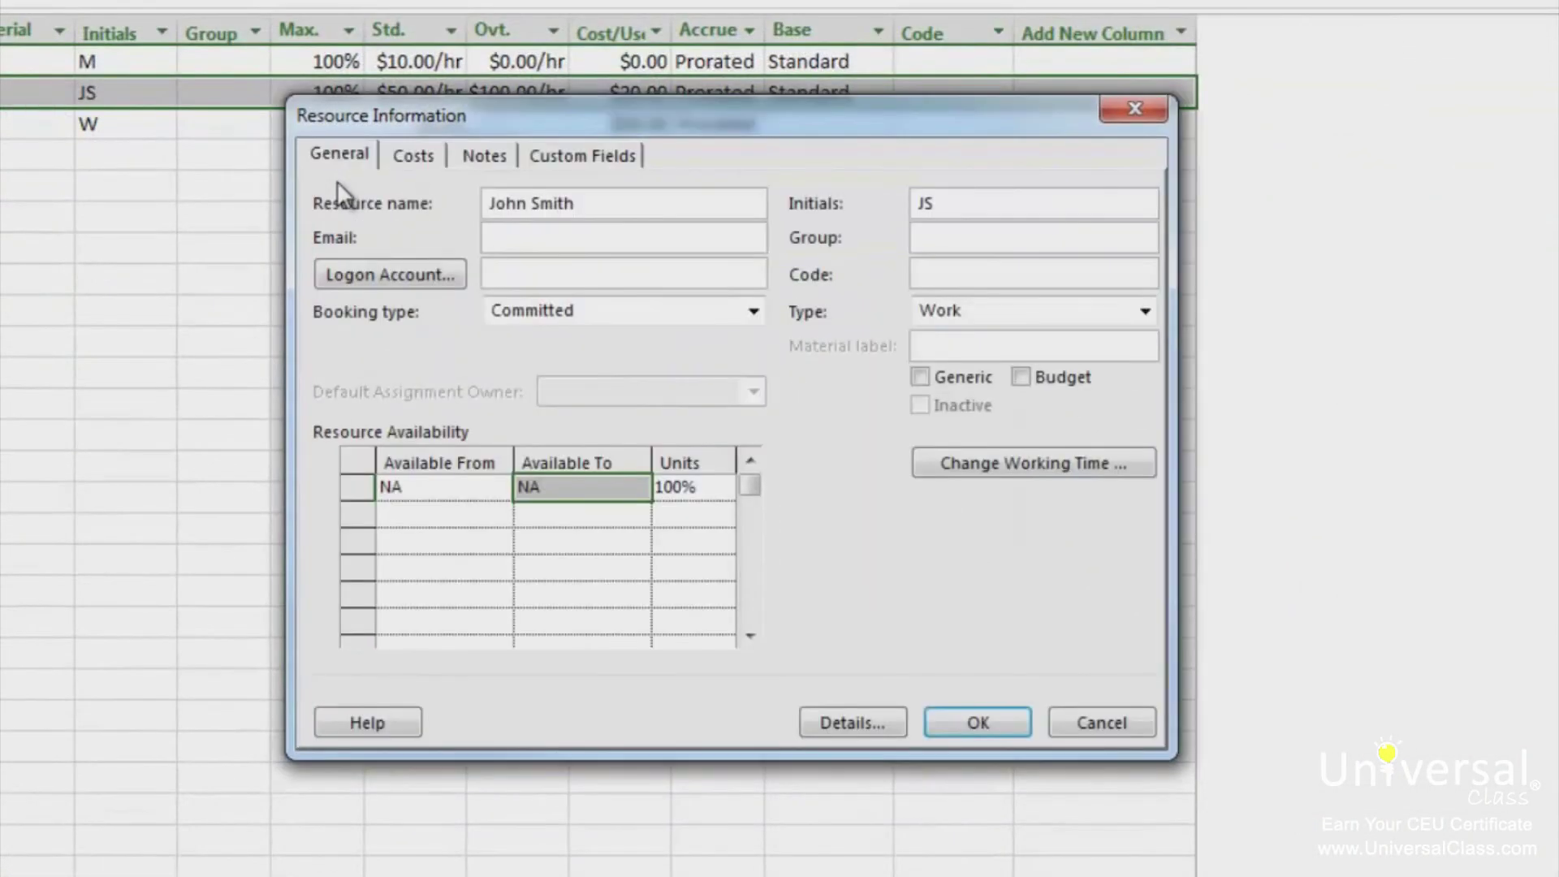
pyautogui.click(1093, 469)
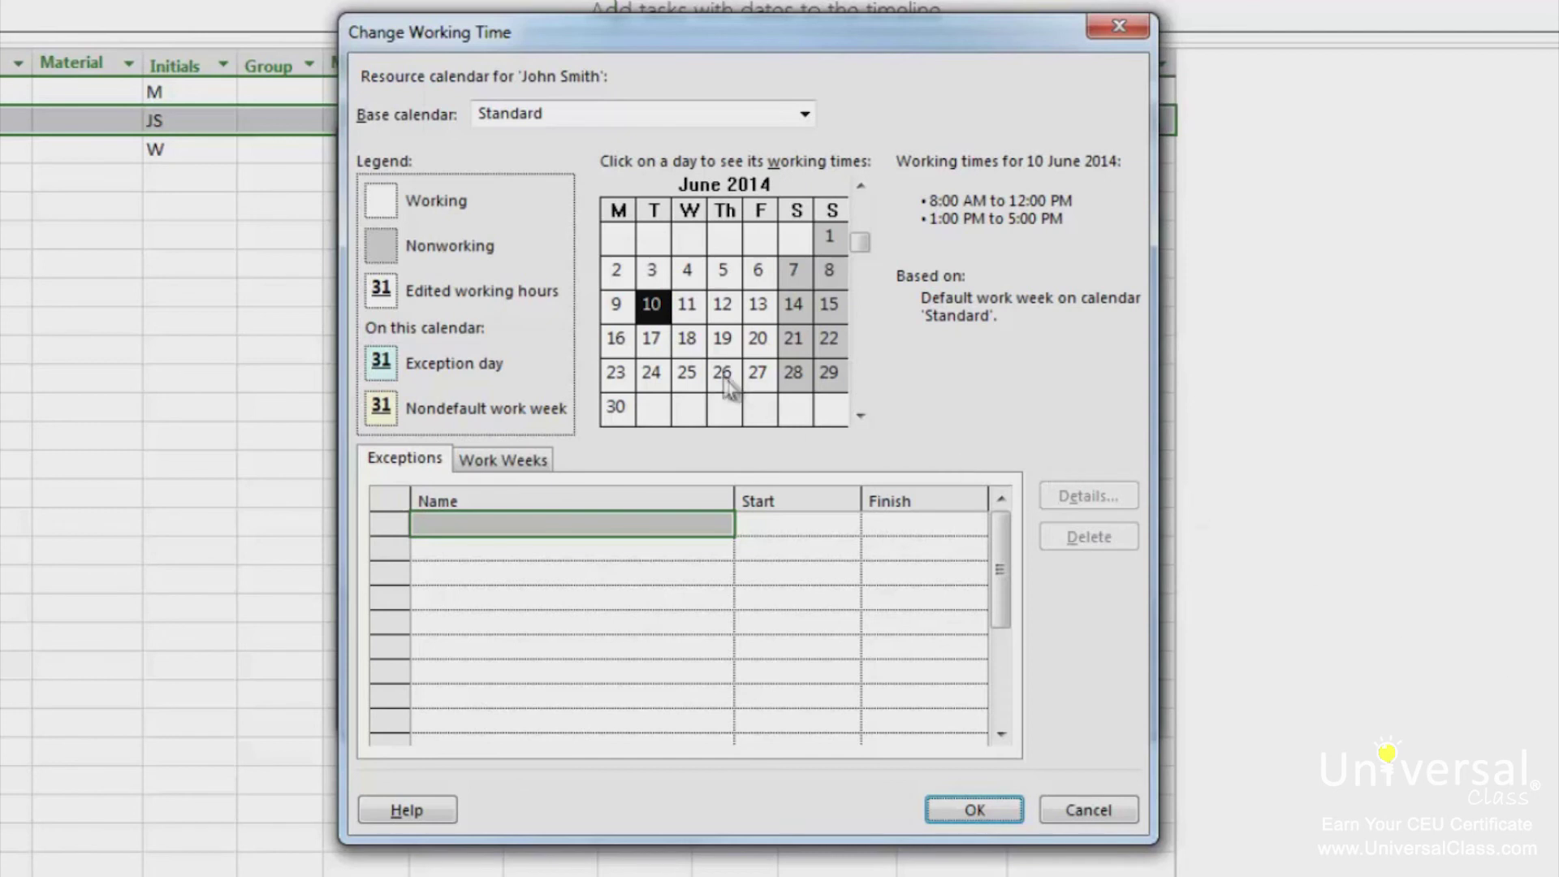
# Add a work week named Holiday for 18 June 2014 to the resource's calendar
pyautogui.click(684, 343)
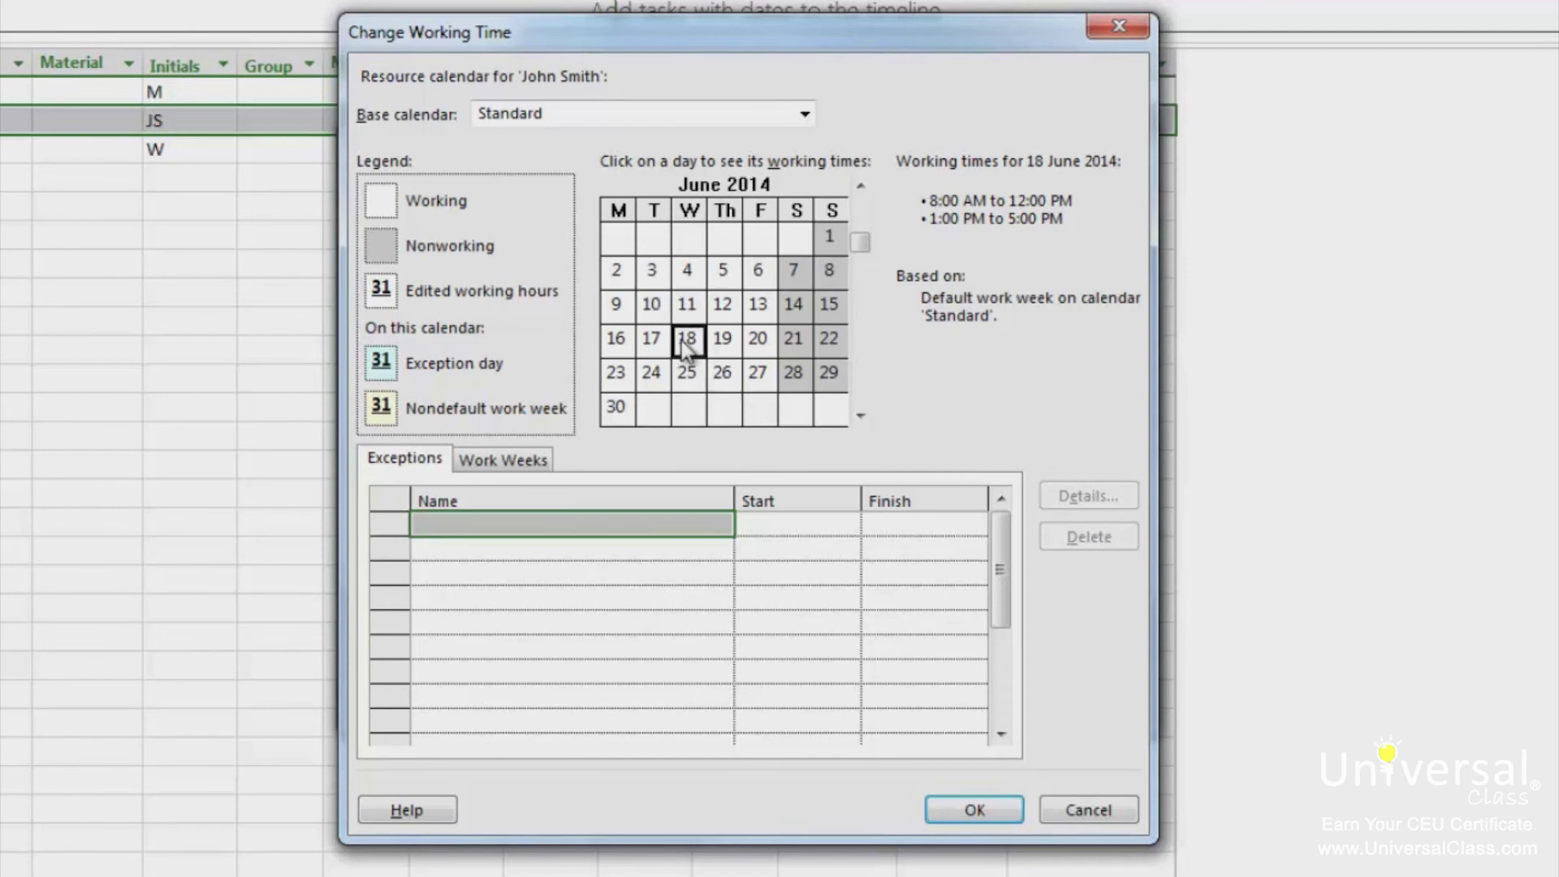
pyautogui.click(511, 463)
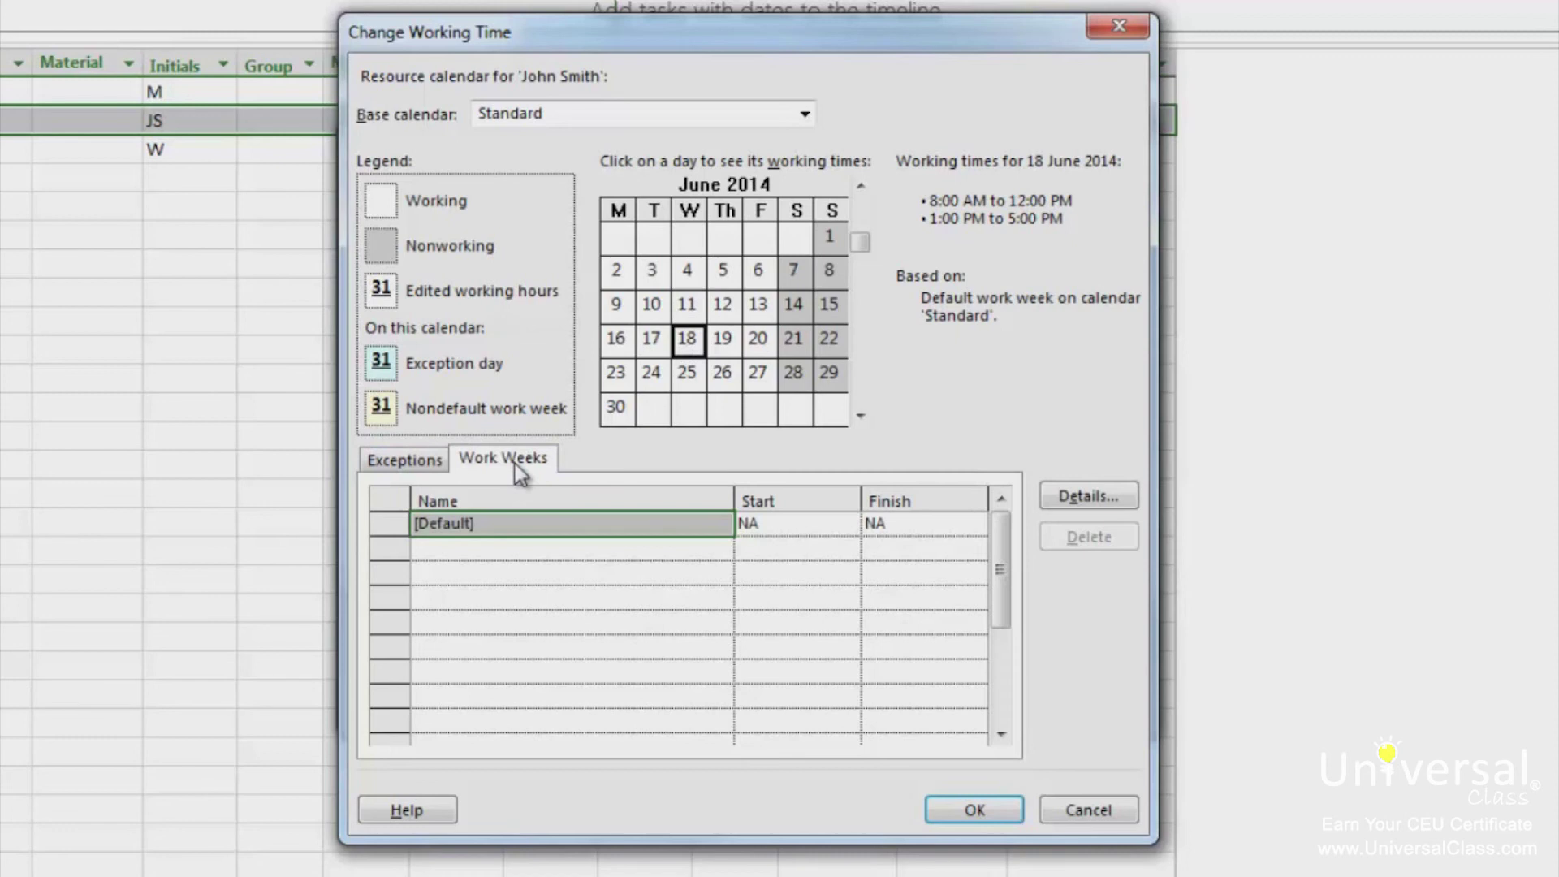
pyautogui.click(479, 550)
pyautogui.write('Holiday')
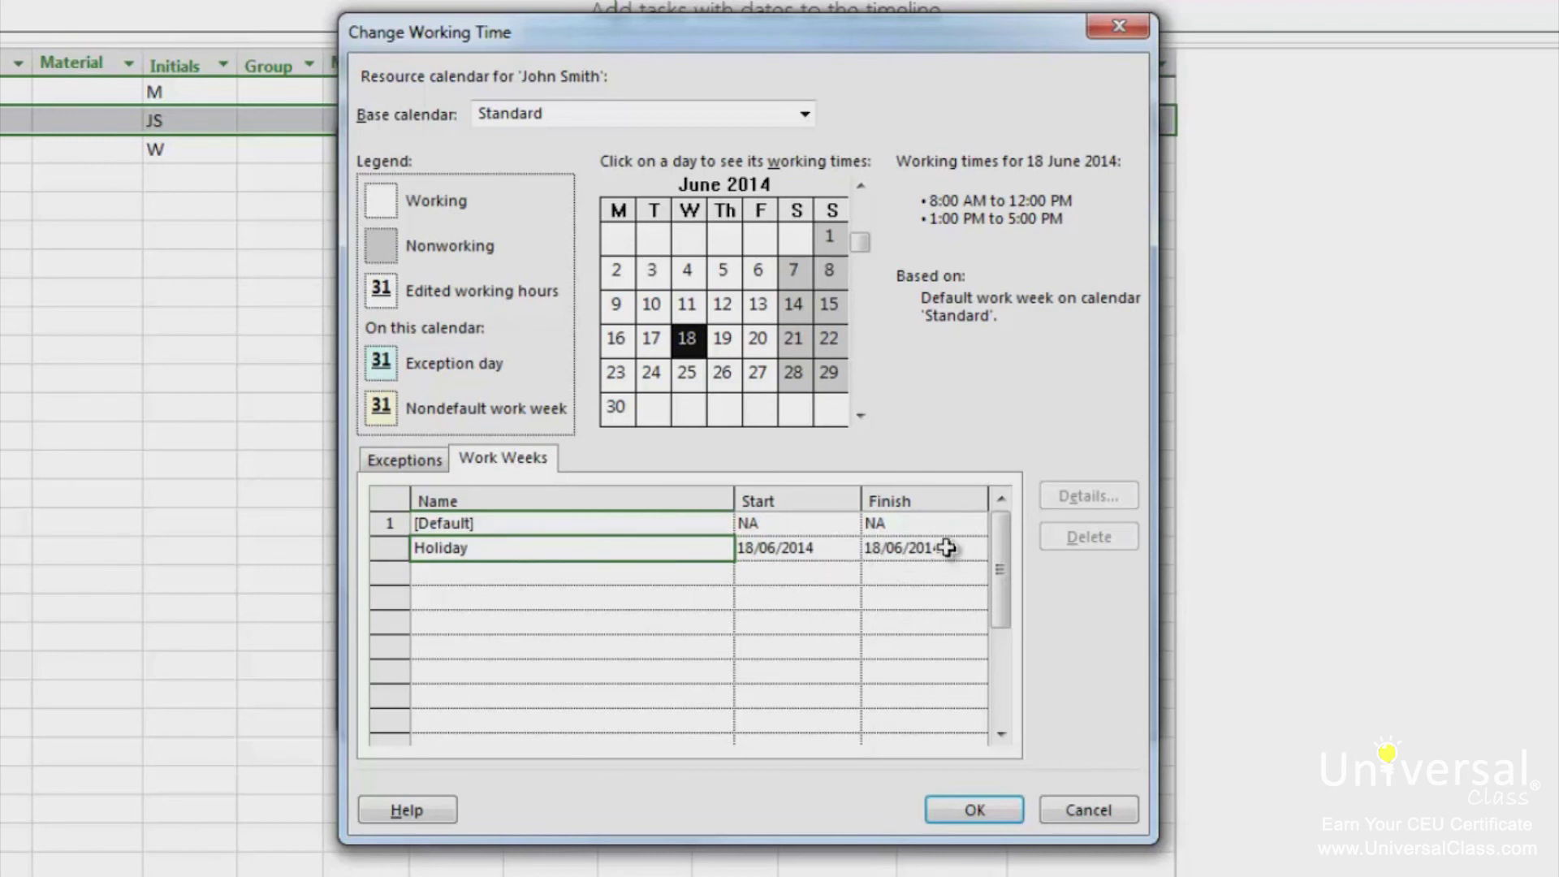
pyautogui.click(655, 549)
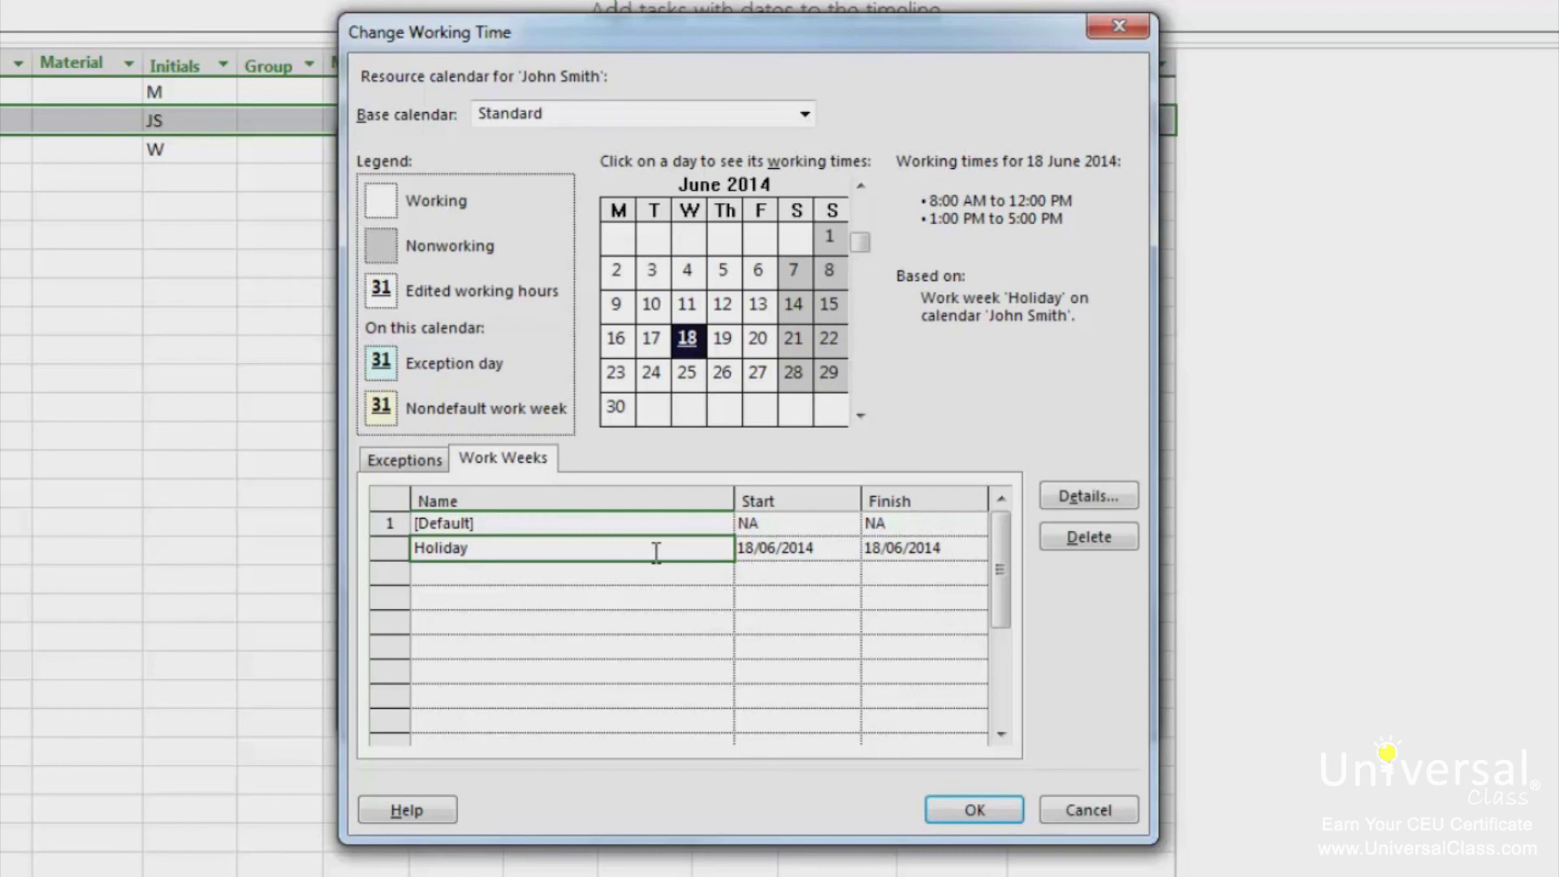
# Set Wednesday to nonworking time in the Holiday work week's details and save the calendar and resource information
pyautogui.click(1089, 503)
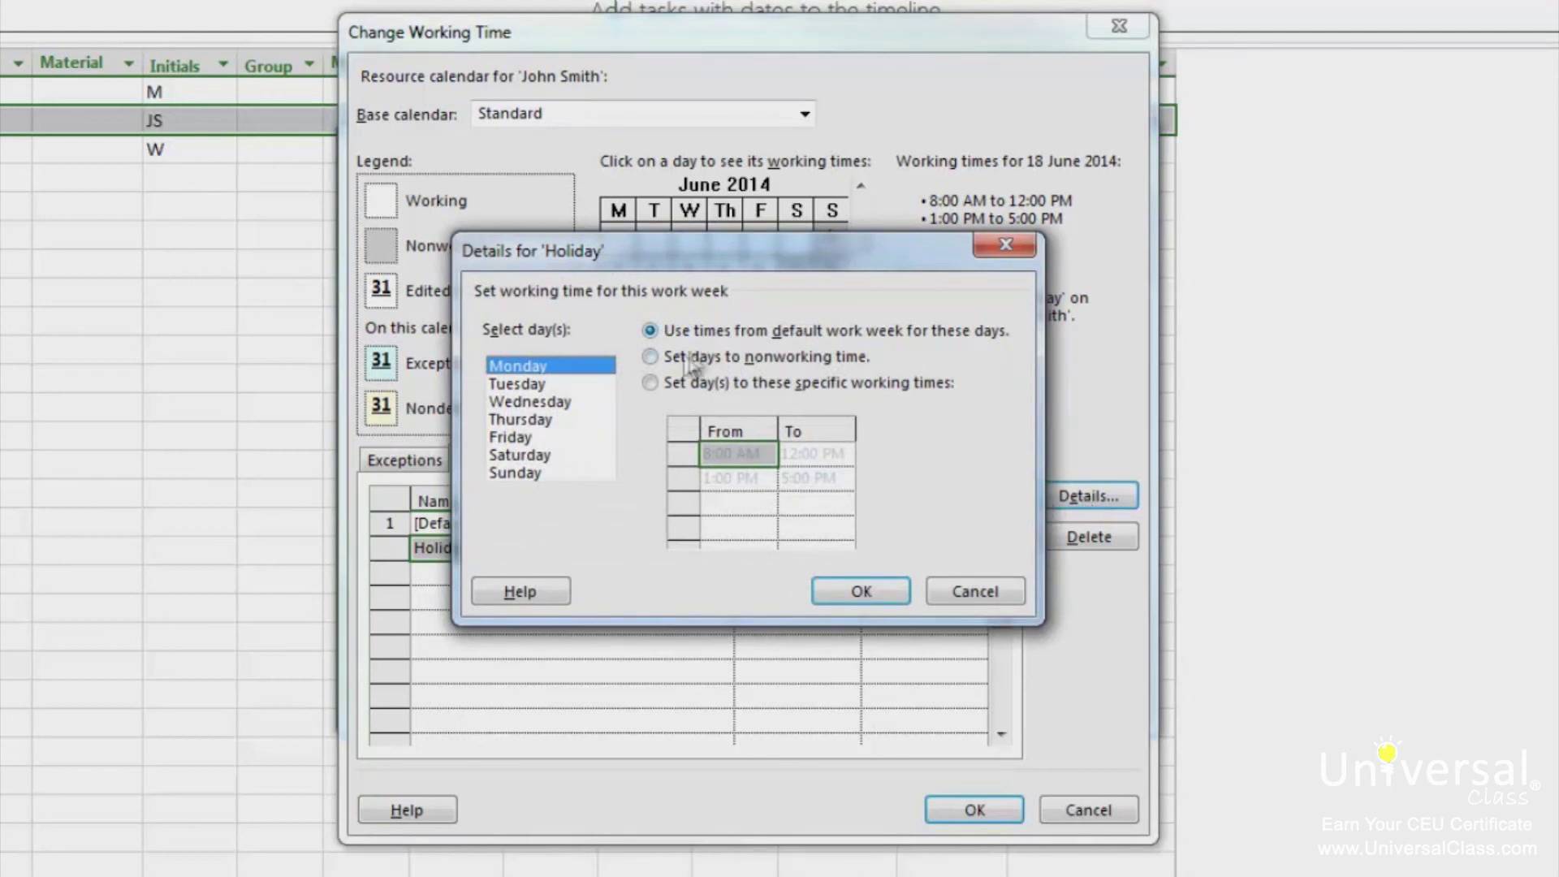
pyautogui.click(674, 331)
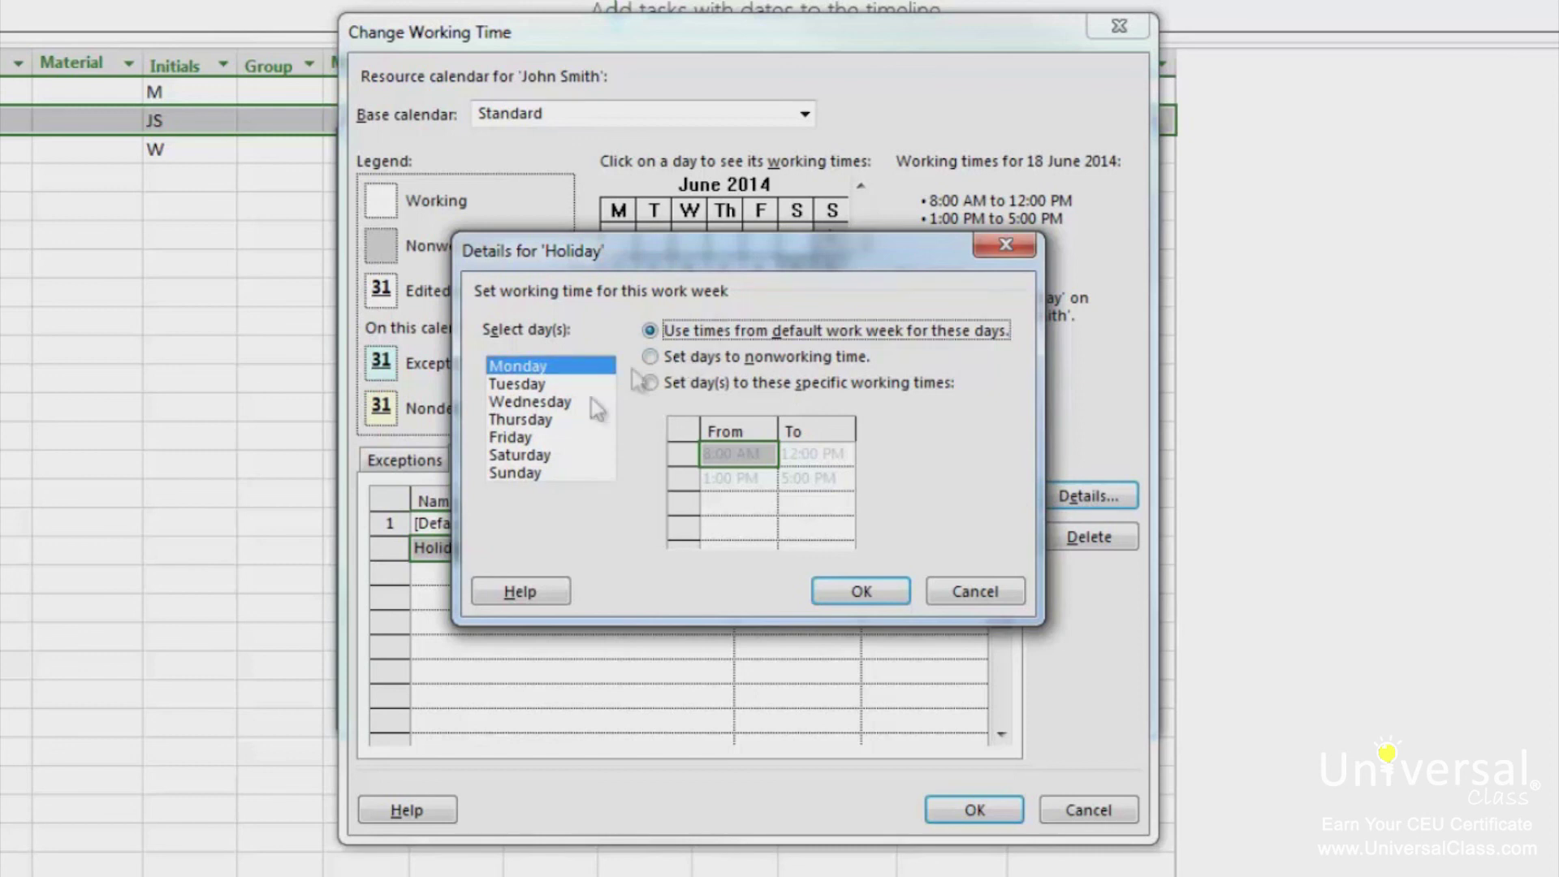
pyautogui.click(562, 402)
pyautogui.click(729, 361)
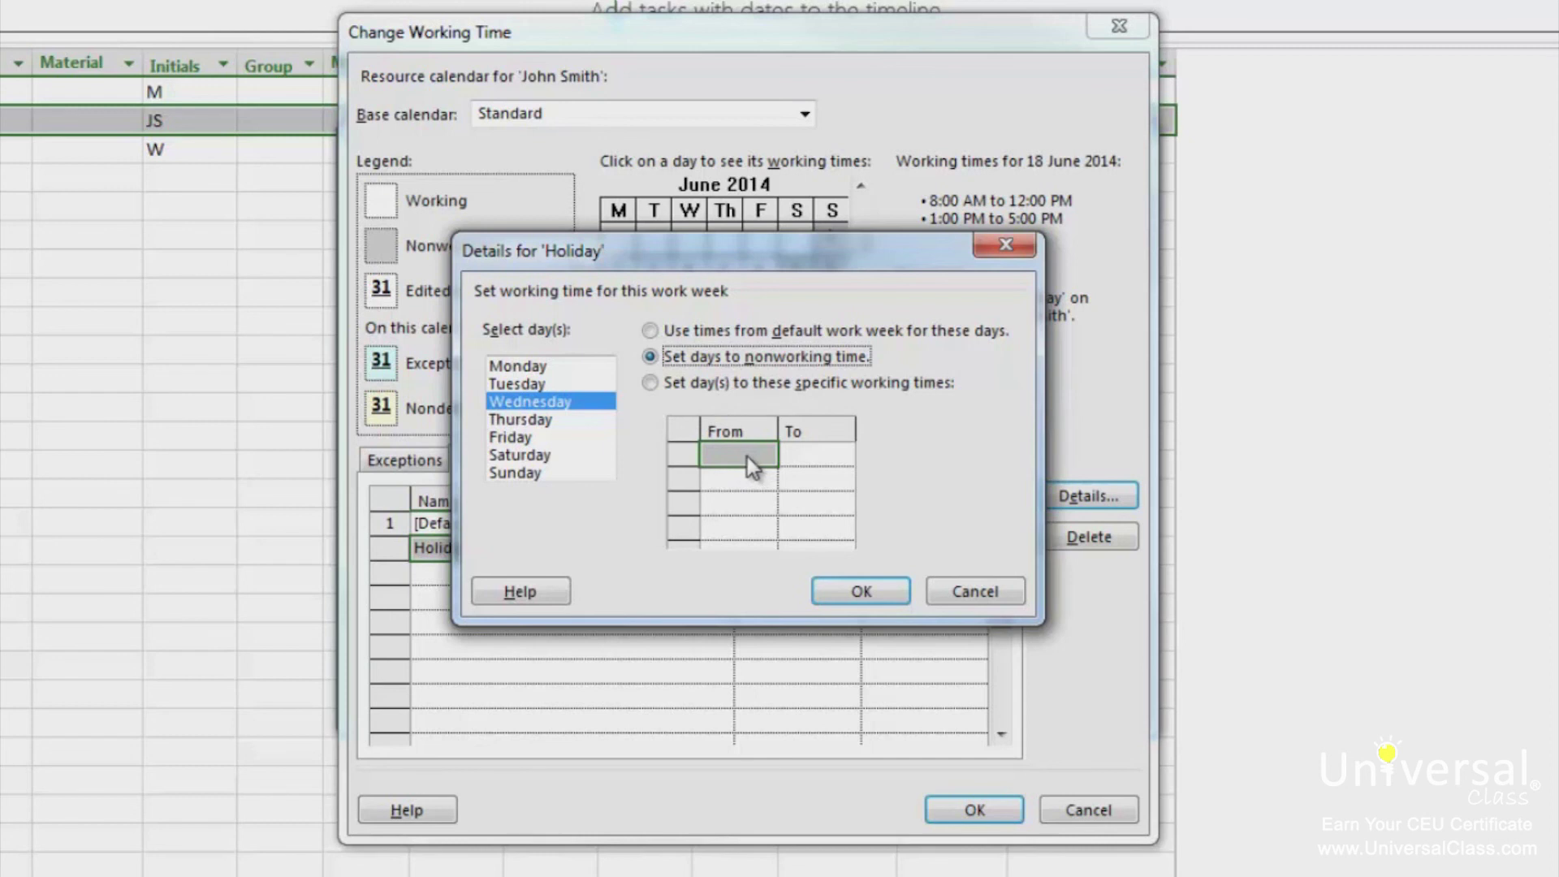
pyautogui.click(861, 595)
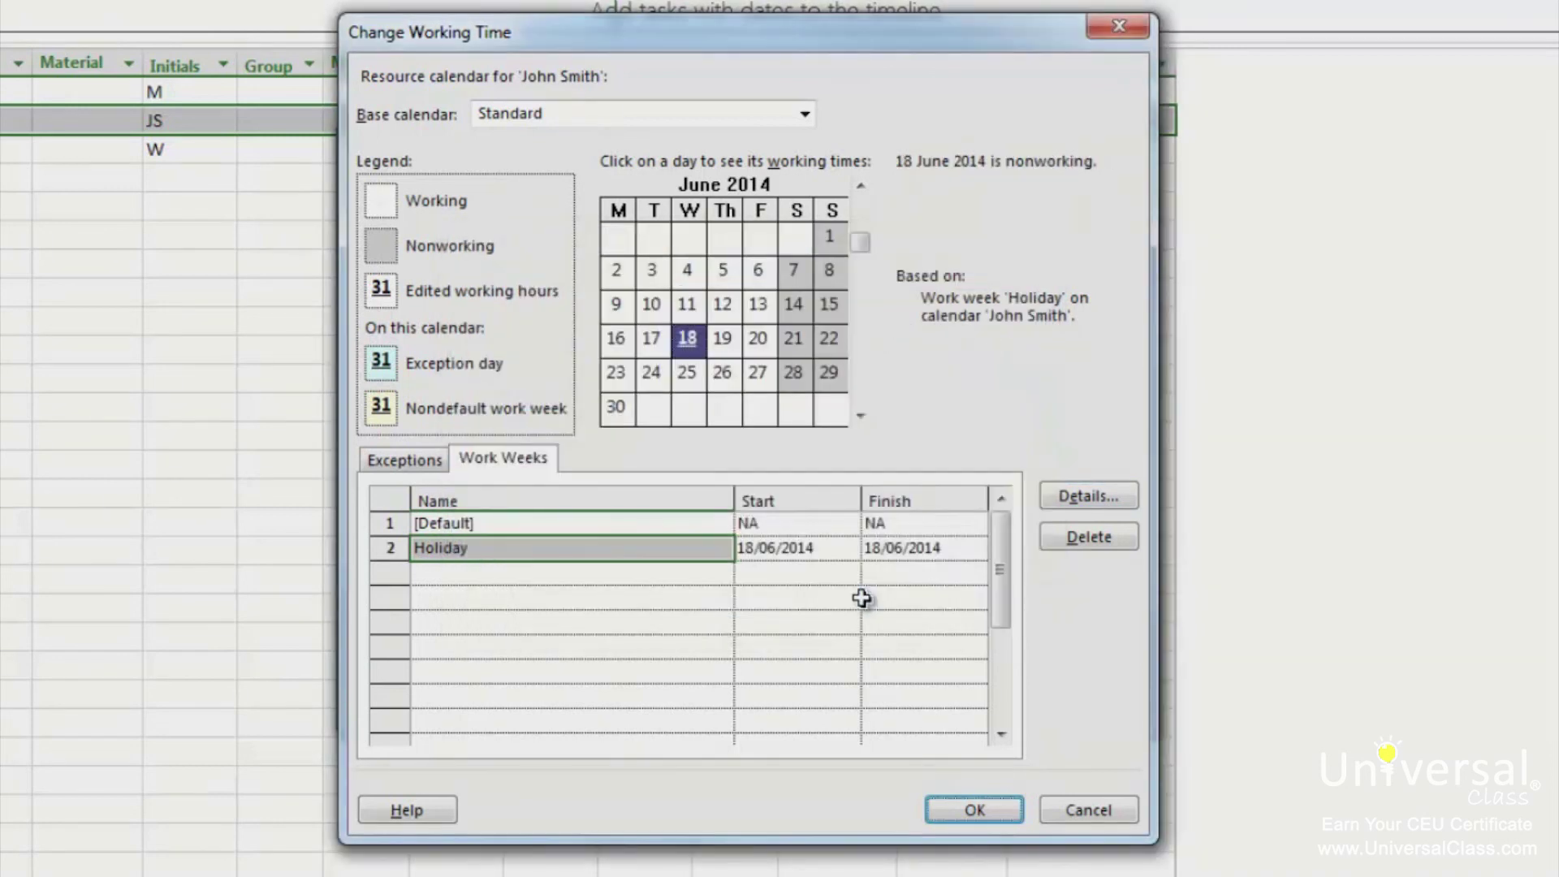
pyautogui.click(976, 809)
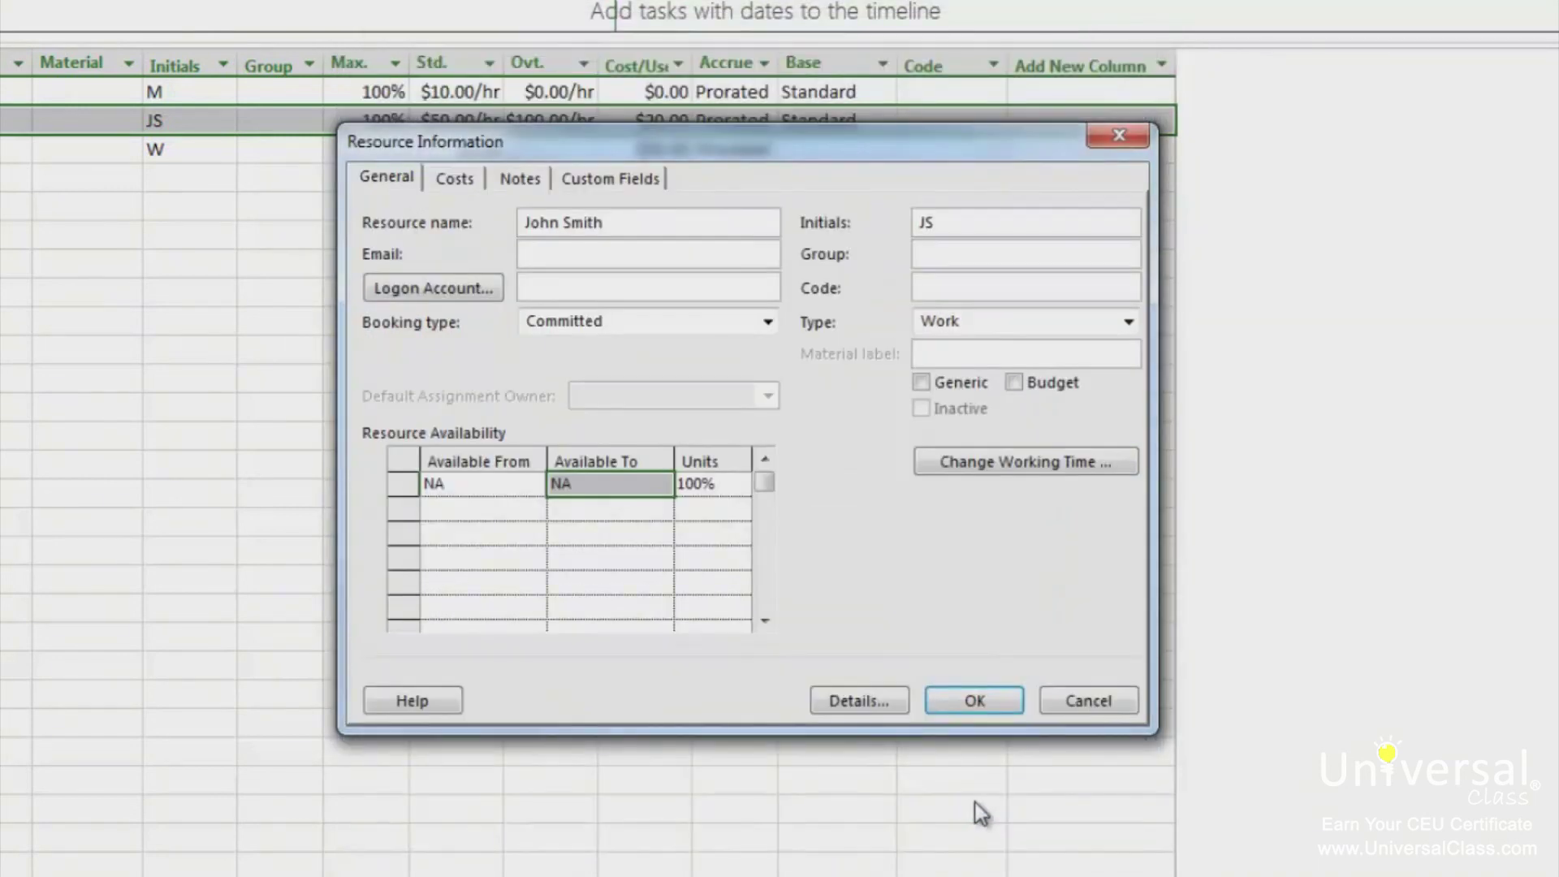
pyautogui.click(973, 701)
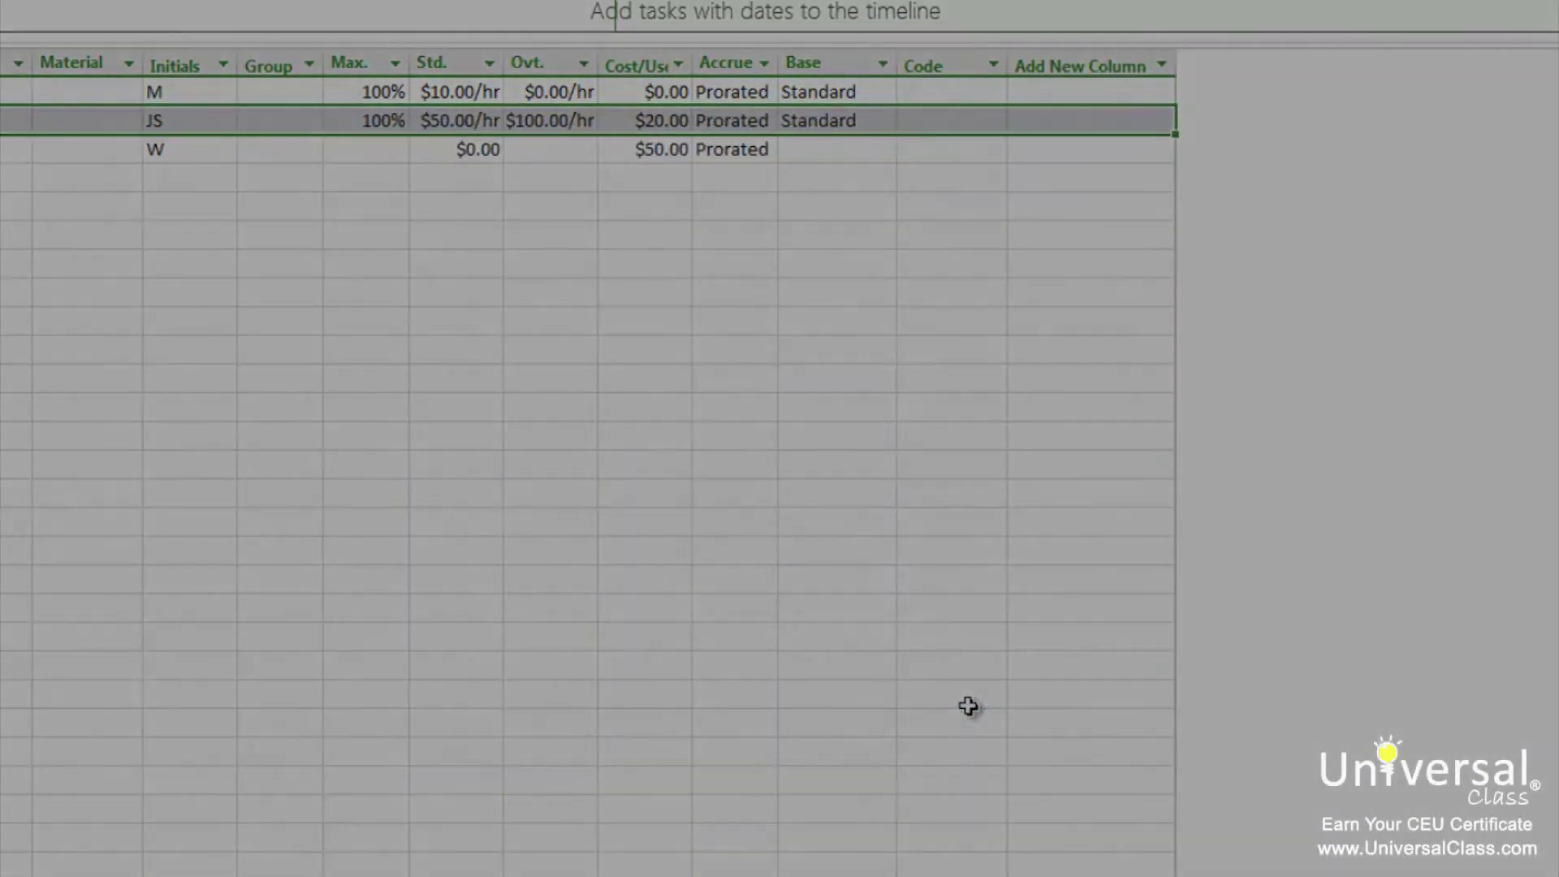